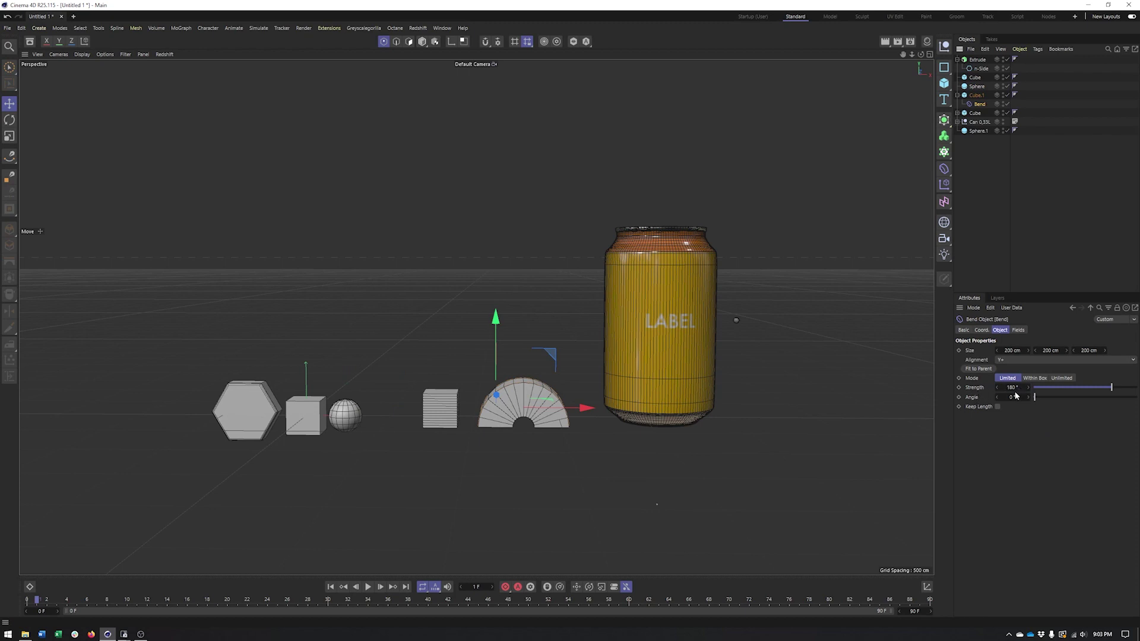
Copy the Bend deformer from Cube.1 into the segmented Cube listed below it
{"action": "left_click_drag", "start_coordinate": [980, 104], "coordinate": [974, 115], "text": "ctrl"}
{"action": "left_click", "coordinate": [975, 114]}
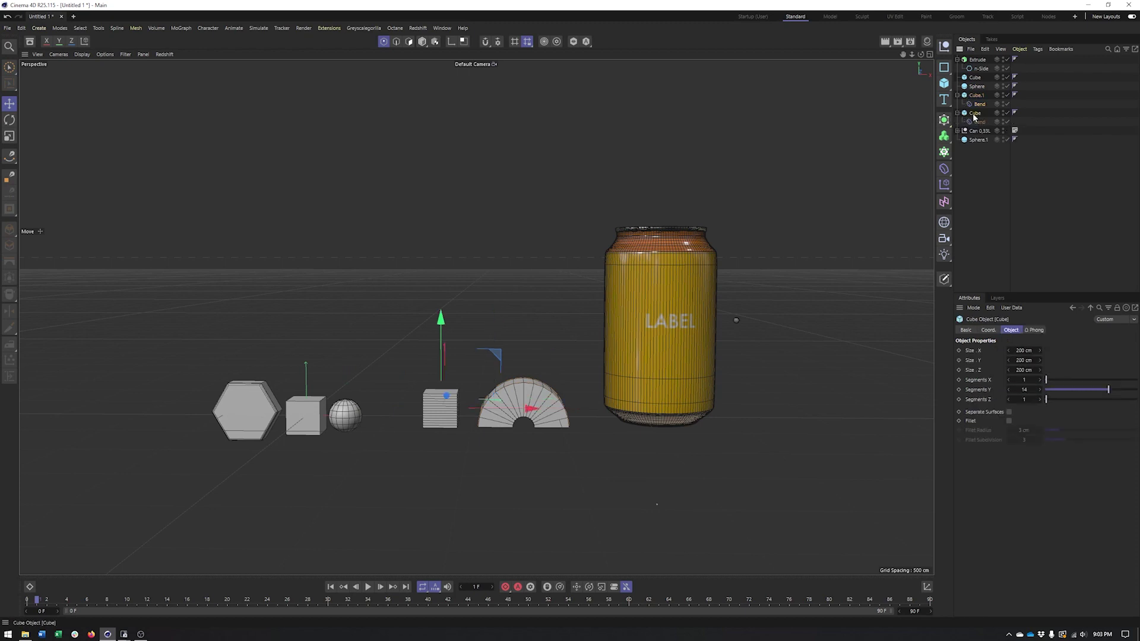
{"action": "left_click", "coordinate": [980, 132]}
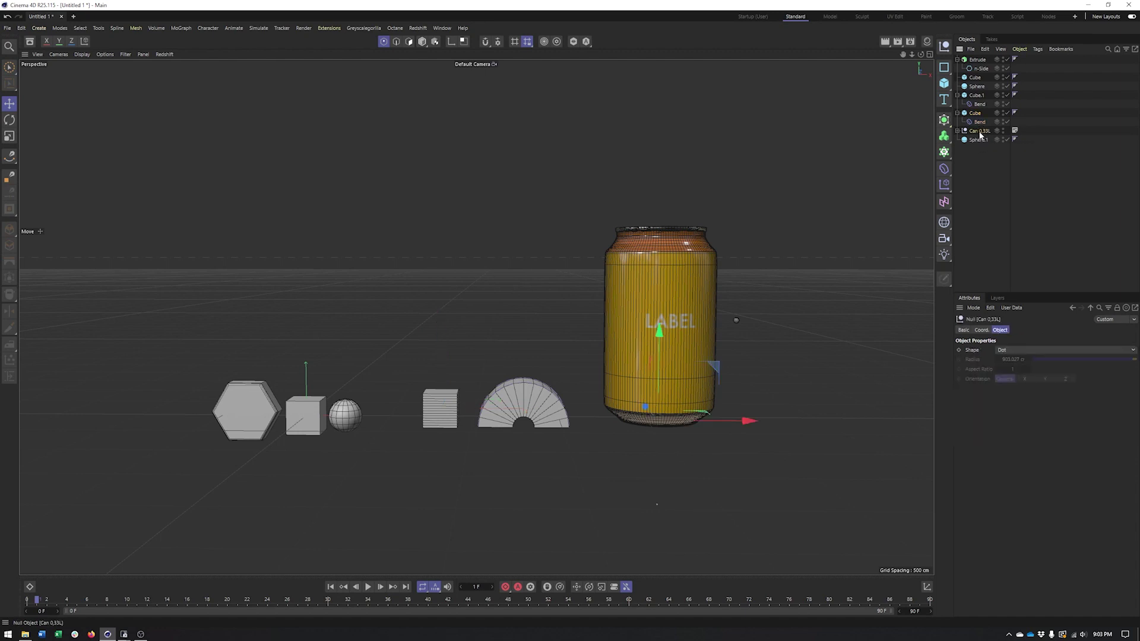
{"action": "left_click", "coordinate": [30, 42]}
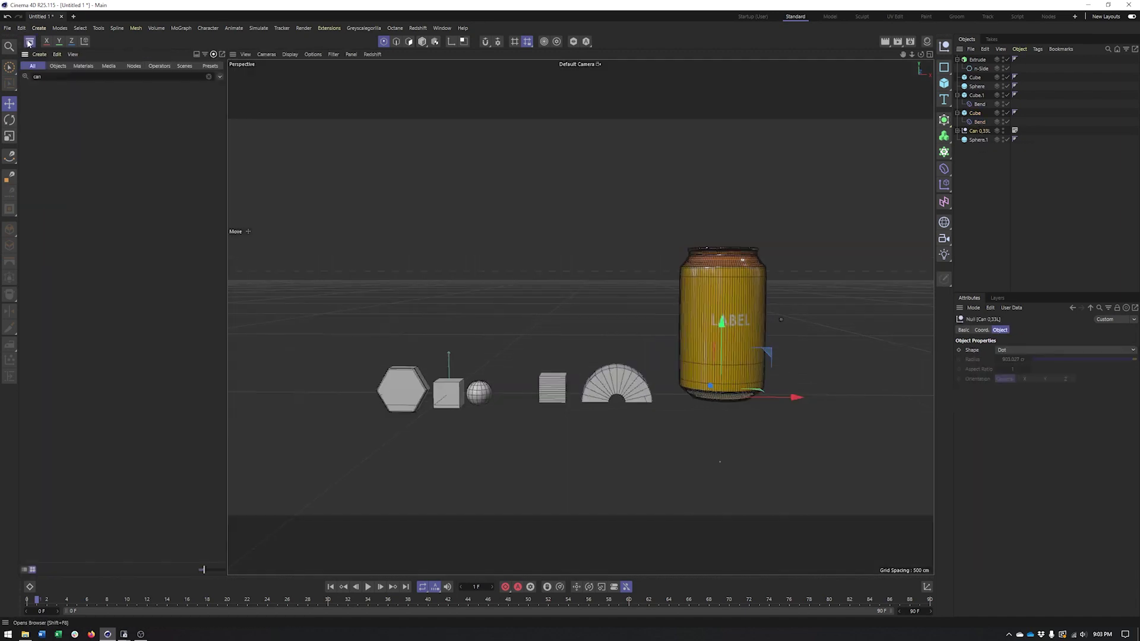
{"action": "left_click", "coordinate": [30, 41]}
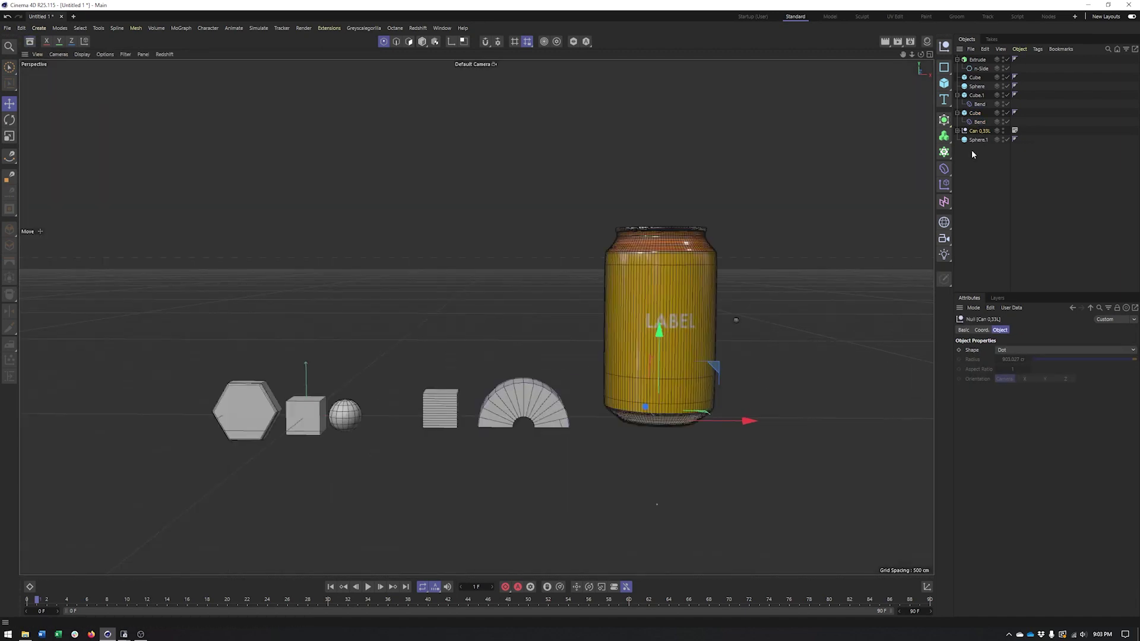
{"action": "left_click", "coordinate": [978, 139]}
{"action": "middle_click_drag", "start_coordinate": [746, 348], "coordinate": [753, 348], "text": "alt"}
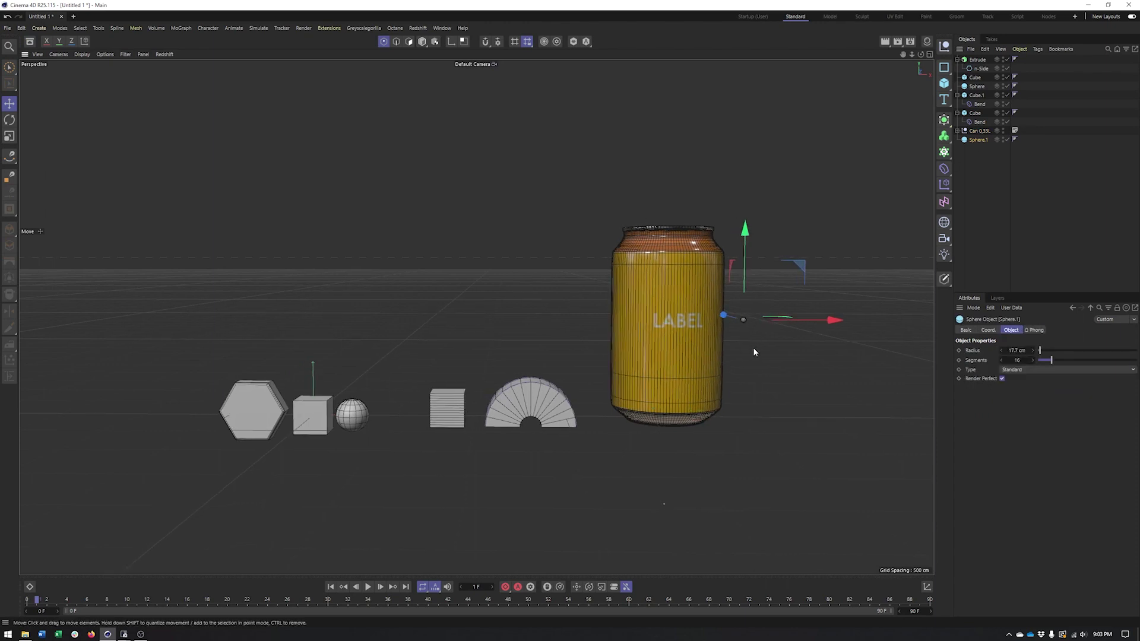
Add a MoGraph Cloner to the scene and show only its object properties
{"action": "left_click", "coordinate": [944, 153]}
{"action": "mouse_move", "coordinate": [476, 315]}
{"action": "middle_mouse_down", "text": "alt"}
{"action": "mouse_move", "coordinate": [509, 315]}
{"action": "mouse_move", "coordinate": [478, 322]}
{"action": "middle_mouse_up", "text": "alt"}
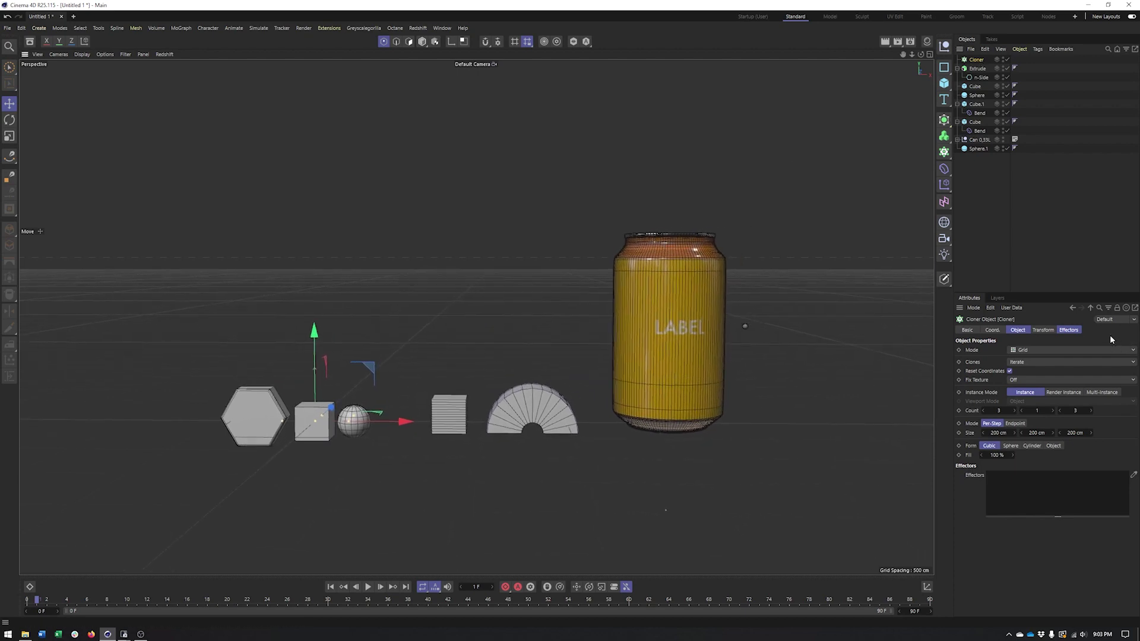
{"action": "left_click", "coordinate": [1069, 331]}
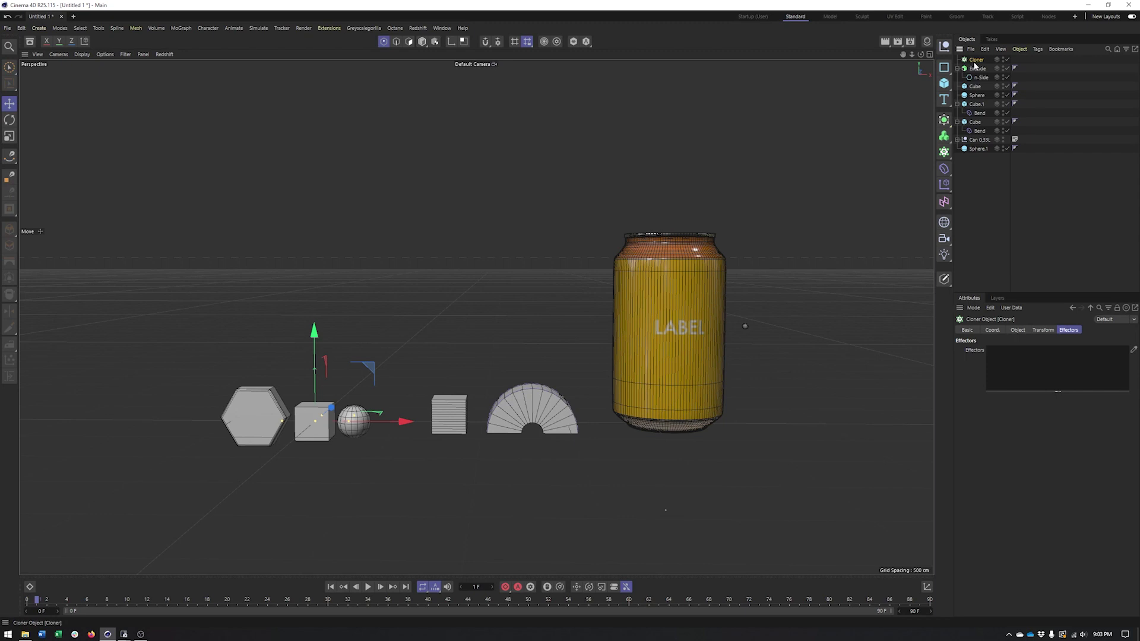
{"action": "left_click", "coordinate": [1014, 331]}
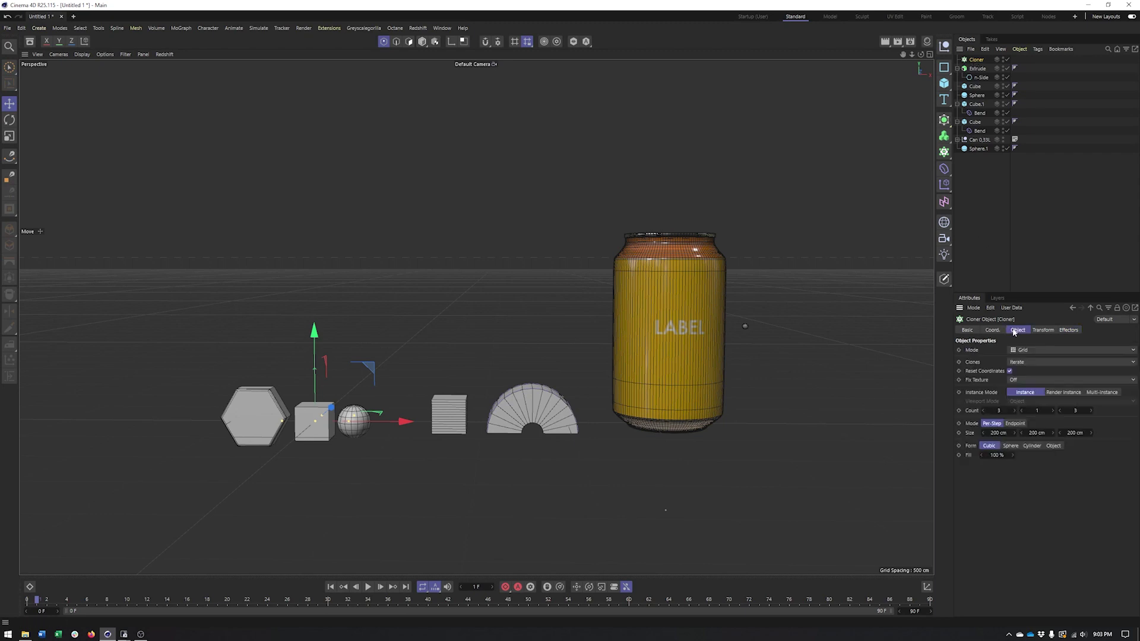
Make the plain, unsegmented Cube a child of the Cloner in the object hierarchy
{"action": "left_click", "coordinate": [945, 155]}
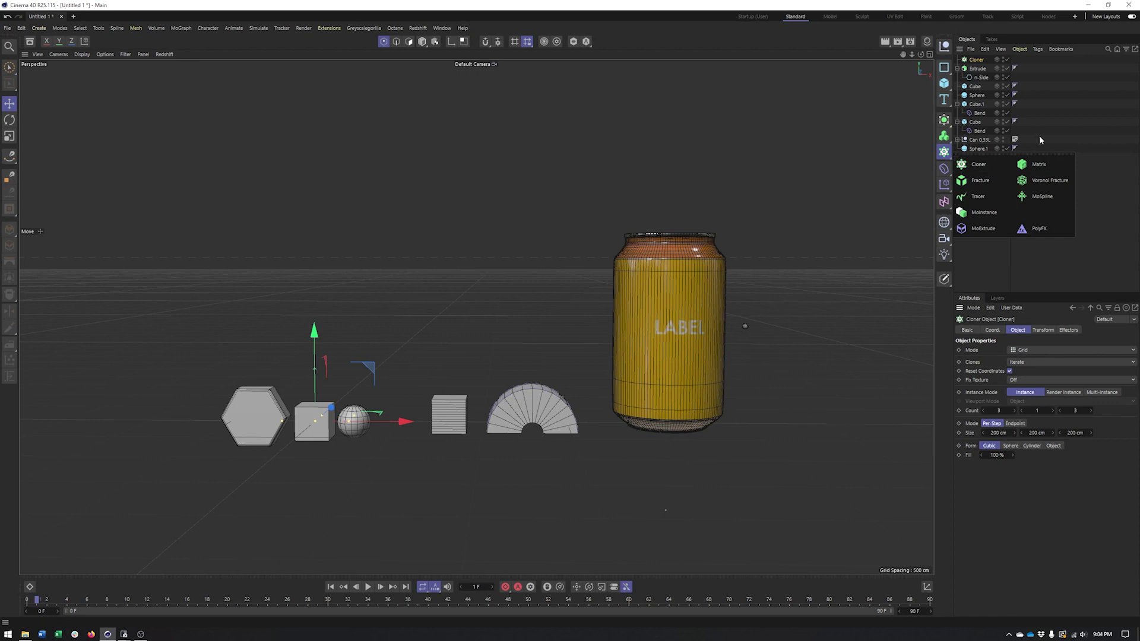
{"action": "left_click", "coordinate": [957, 69]}
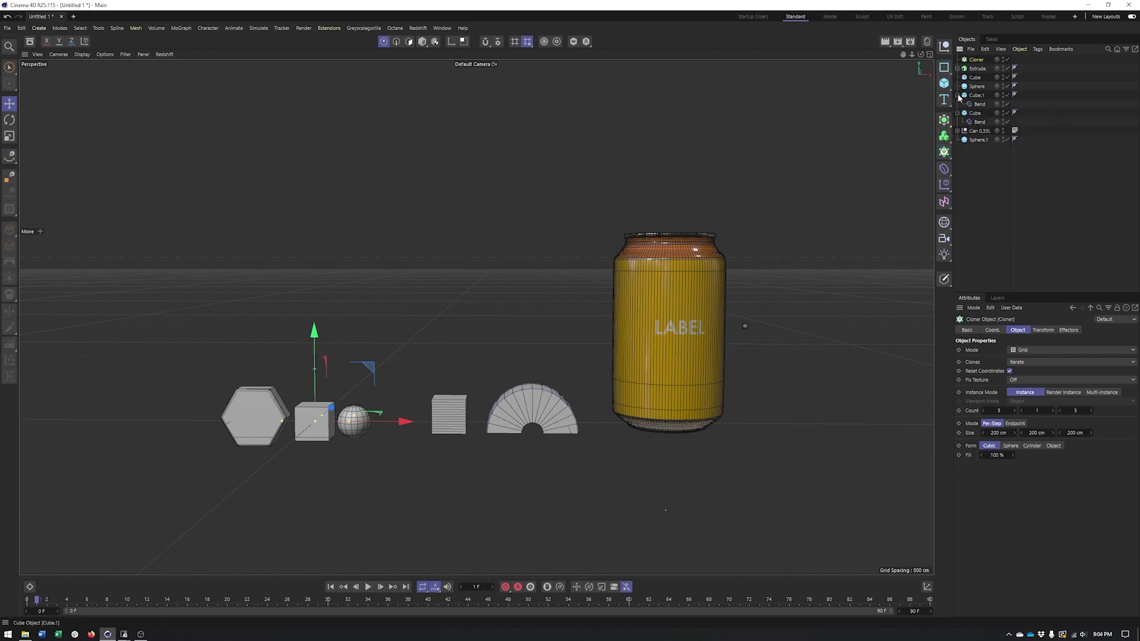
{"action": "left_click", "coordinate": [970, 78]}
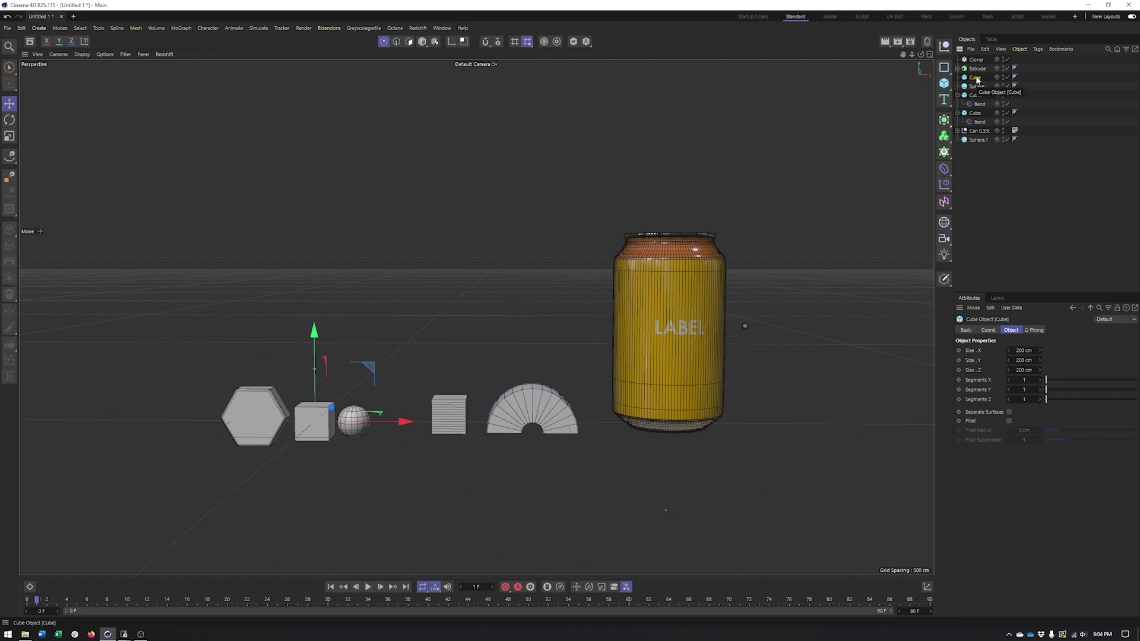
{"action": "left_click_drag", "start_coordinate": [972, 78], "coordinate": [977, 63]}
Raise the Cloner along the Y axis so its grid of cubes sits above the other objects
{"action": "mouse_move", "coordinate": [273, 429]}
{"action": "left_mouse_down", "text": "alt"}
{"action": "mouse_move", "coordinate": [473, 319]}
{"action": "mouse_move", "coordinate": [403, 410]}
{"action": "left_mouse_up", "text": "alt"}
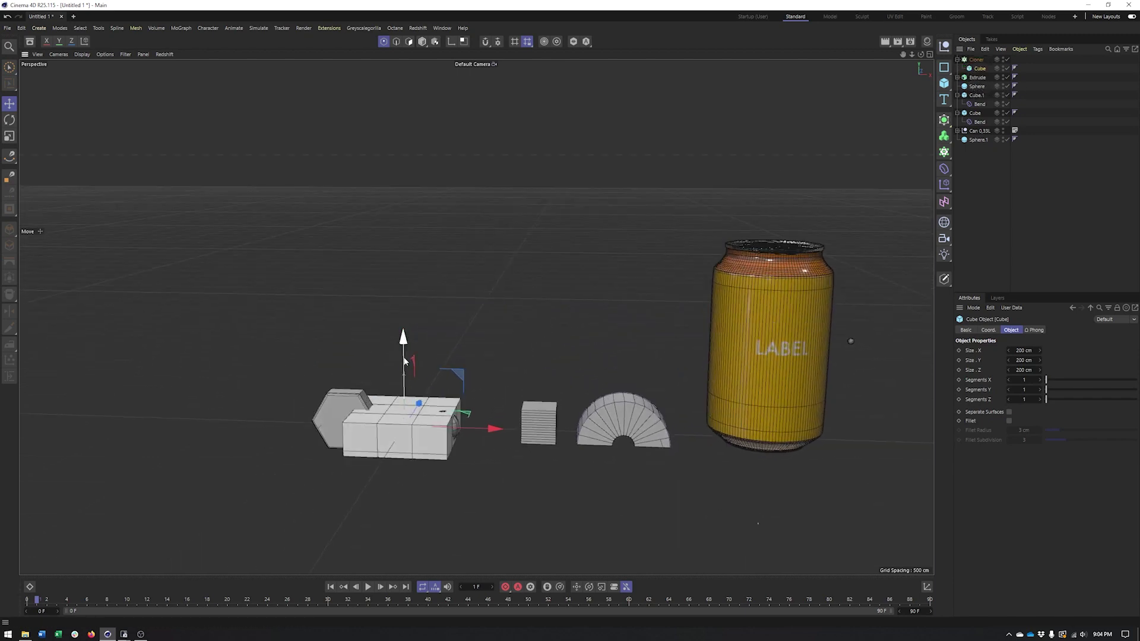
{"action": "left_click", "coordinate": [977, 62]}
{"action": "mouse_move", "coordinate": [404, 341]}
{"action": "left_mouse_down"}
{"action": "mouse_move", "coordinate": [402, 265]}
{"action": "mouse_move", "coordinate": [405, 360]}
{"action": "left_mouse_up"}
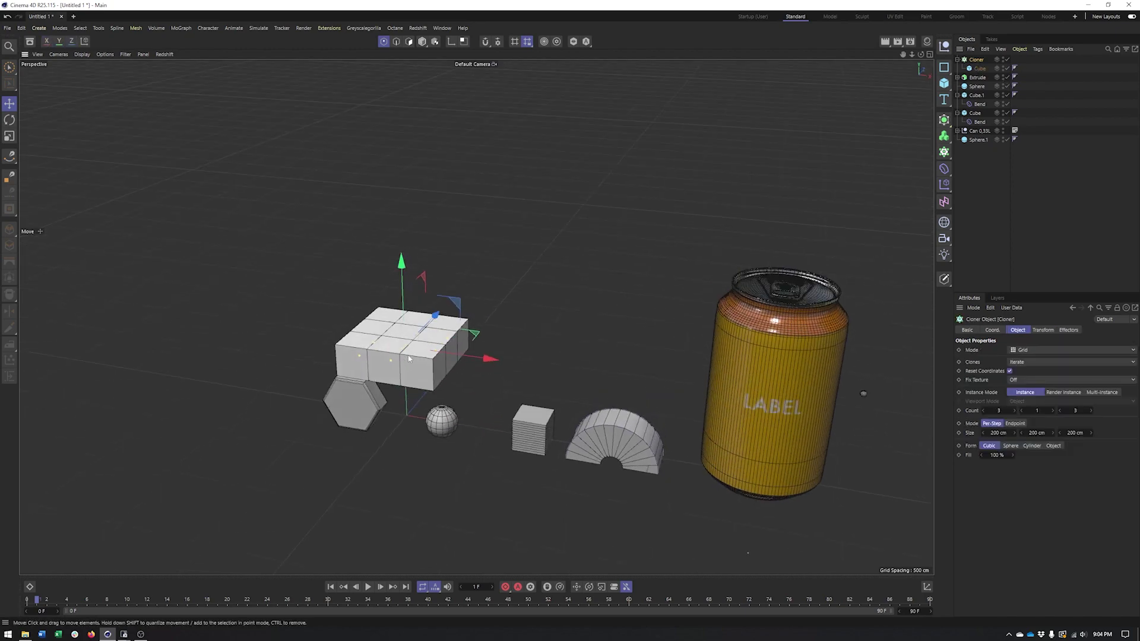
{"action": "scroll", "coordinate": [405, 360], "scroll_direction": "up", "scroll_amount": 3}
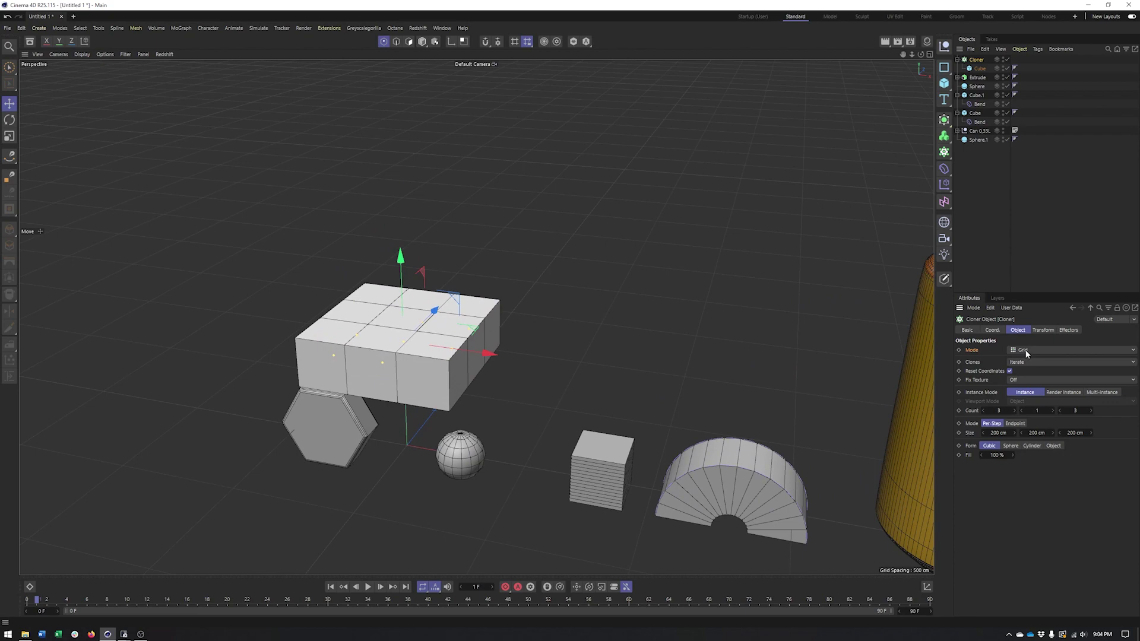
Examine the Cloner's effectors, its available modes and clone distribution options, and the child Cube's size
{"action": "left_click", "coordinate": [1069, 331]}
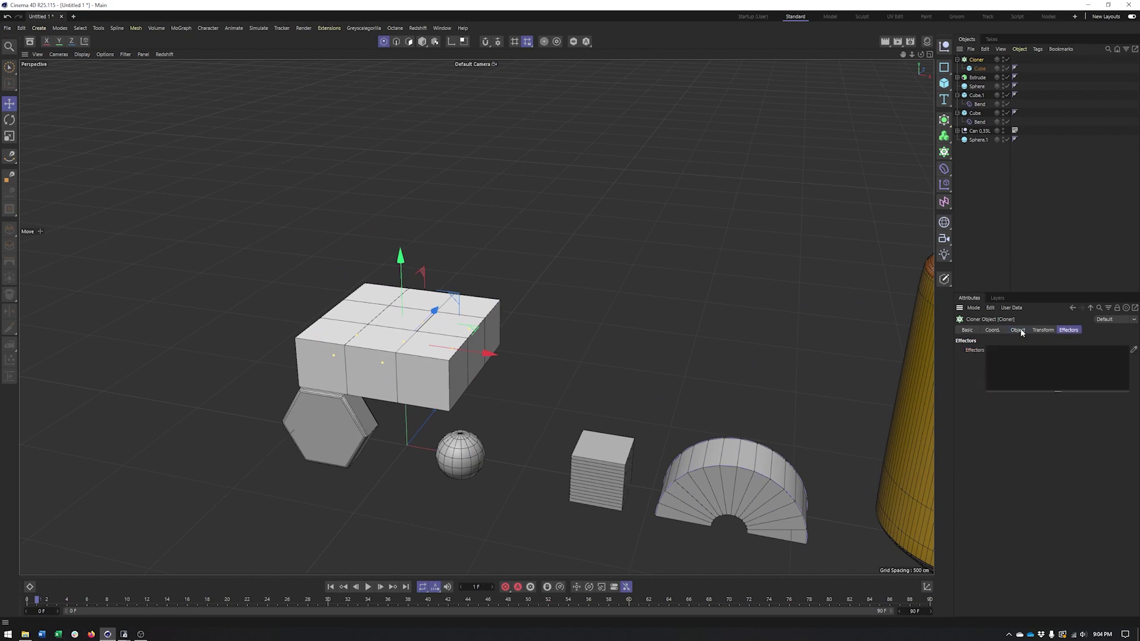
{"action": "left_click", "coordinate": [1020, 330]}
{"action": "mouse_move", "coordinate": [763, 335]}
{"action": "left_mouse_down", "text": "alt"}
{"action": "mouse_move", "coordinate": [739, 329]}
{"action": "mouse_move", "coordinate": [626, 359]}
{"action": "mouse_move", "coordinate": [646, 356]}
{"action": "left_mouse_up", "text": "alt"}
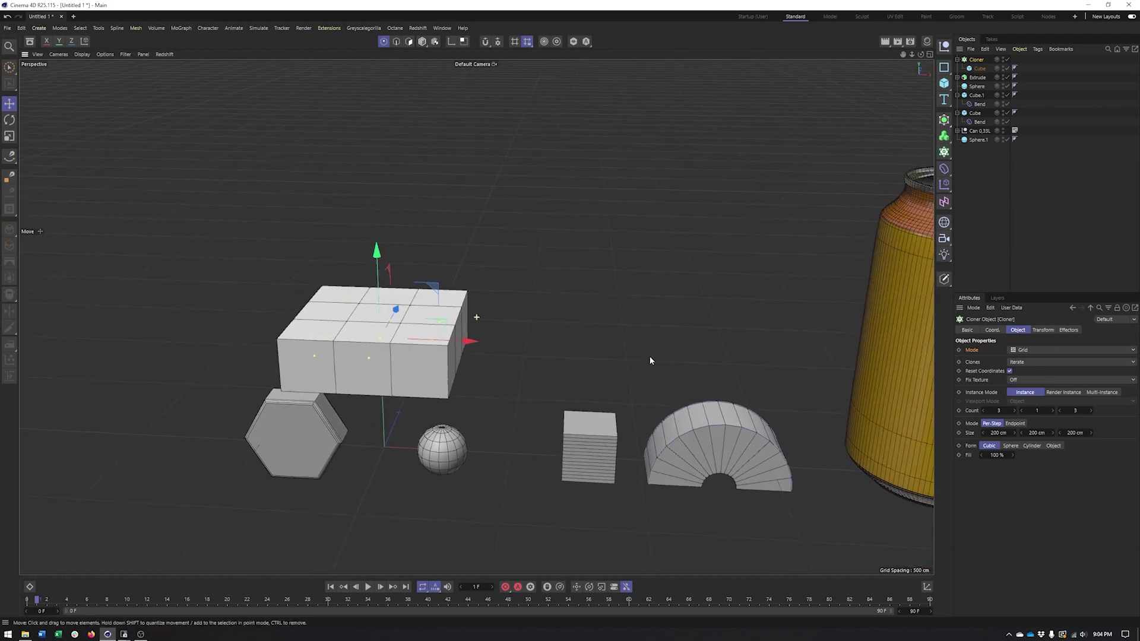
{"action": "left_click", "coordinate": [1025, 350]}
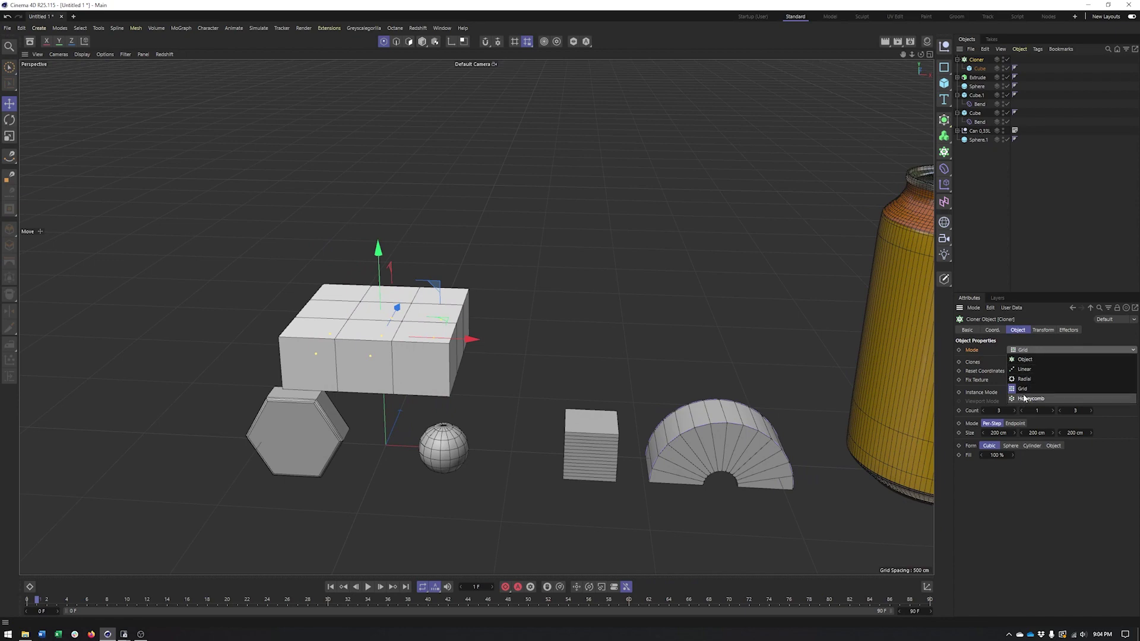
{"action": "left_click", "coordinate": [977, 348]}
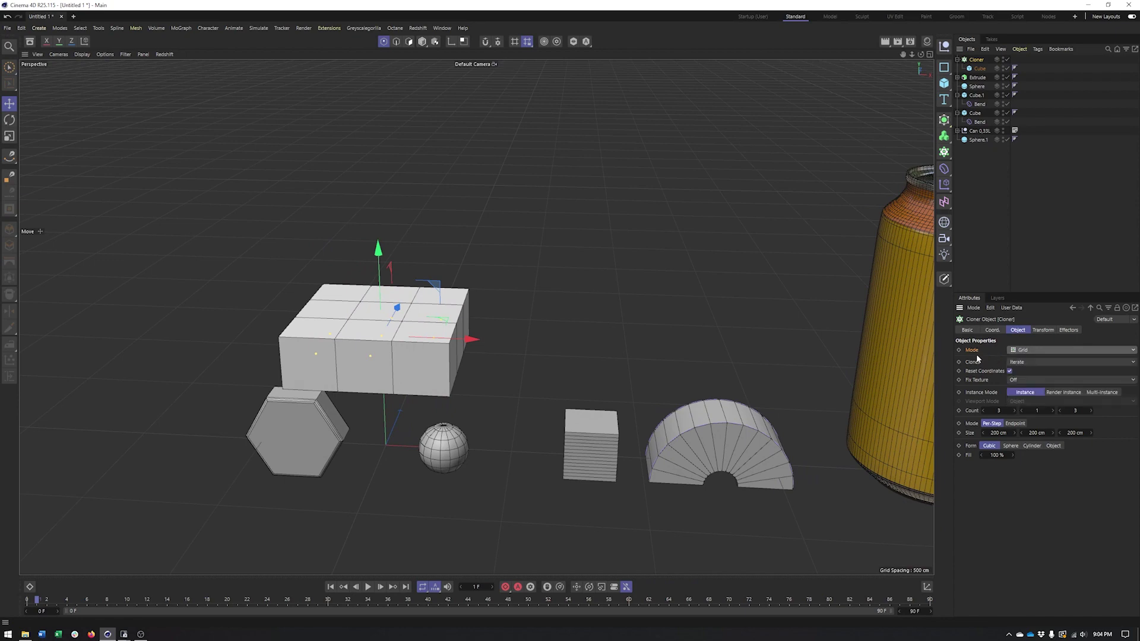
{"action": "left_click", "coordinate": [1024, 363]}
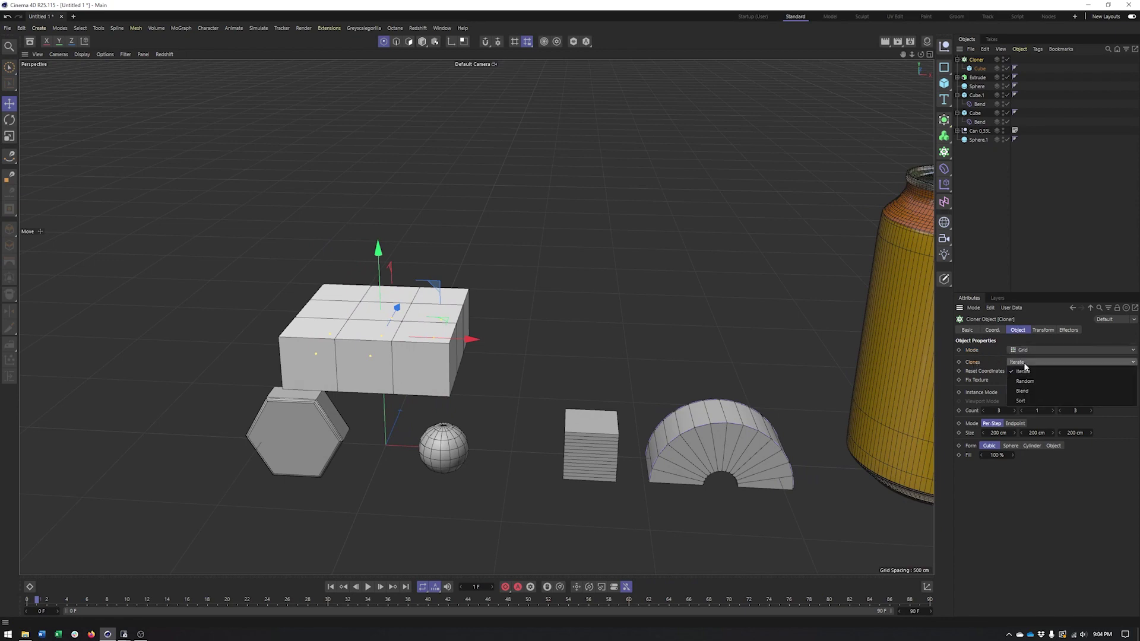
{"action": "left_click", "coordinate": [980, 372]}
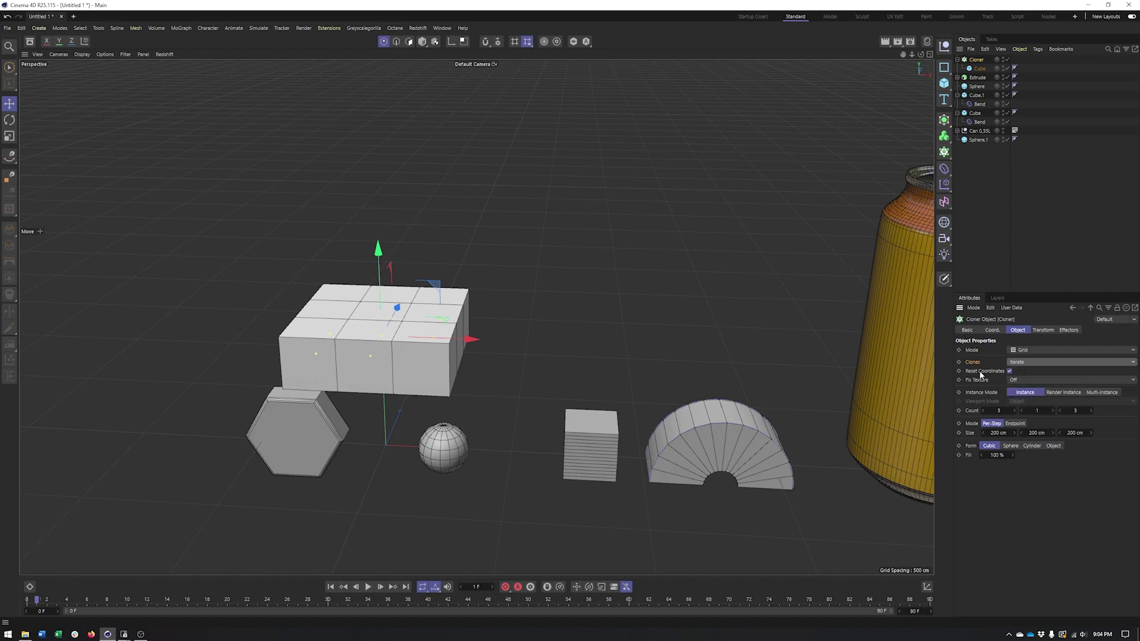
{"action": "mouse_move", "coordinate": [504, 401]}
{"action": "middle_mouse_down", "text": "alt"}
{"action": "mouse_move", "coordinate": [529, 376]}
{"action": "mouse_move", "coordinate": [507, 386]}
{"action": "middle_mouse_up", "text": "alt"}
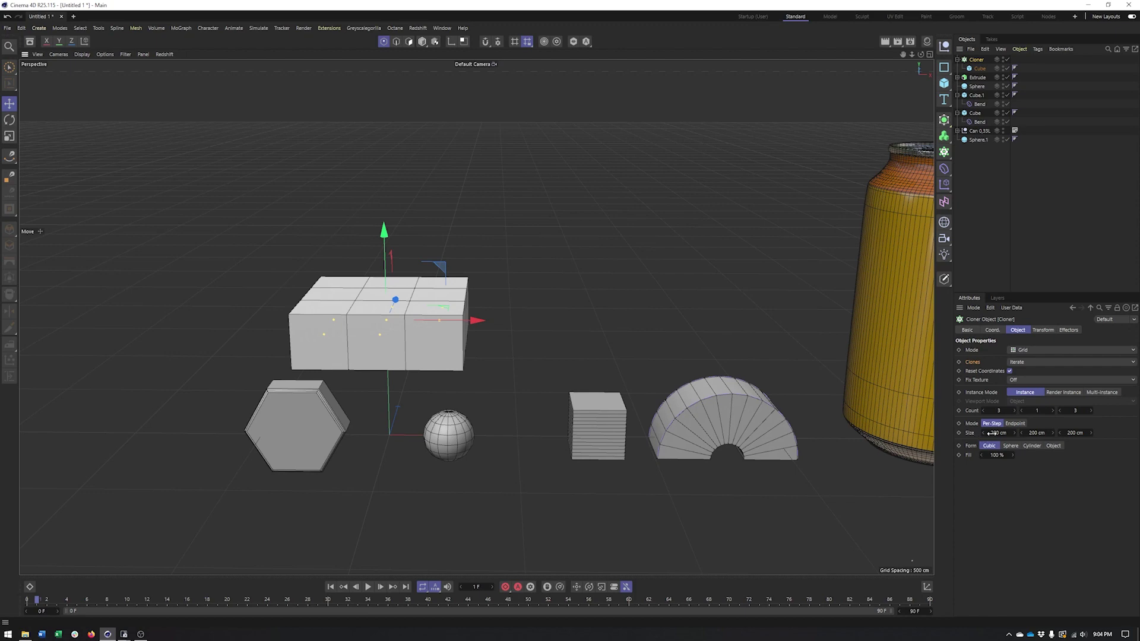
{"action": "middle_click_drag", "start_coordinate": [343, 325], "coordinate": [418, 345], "text": "alt"}
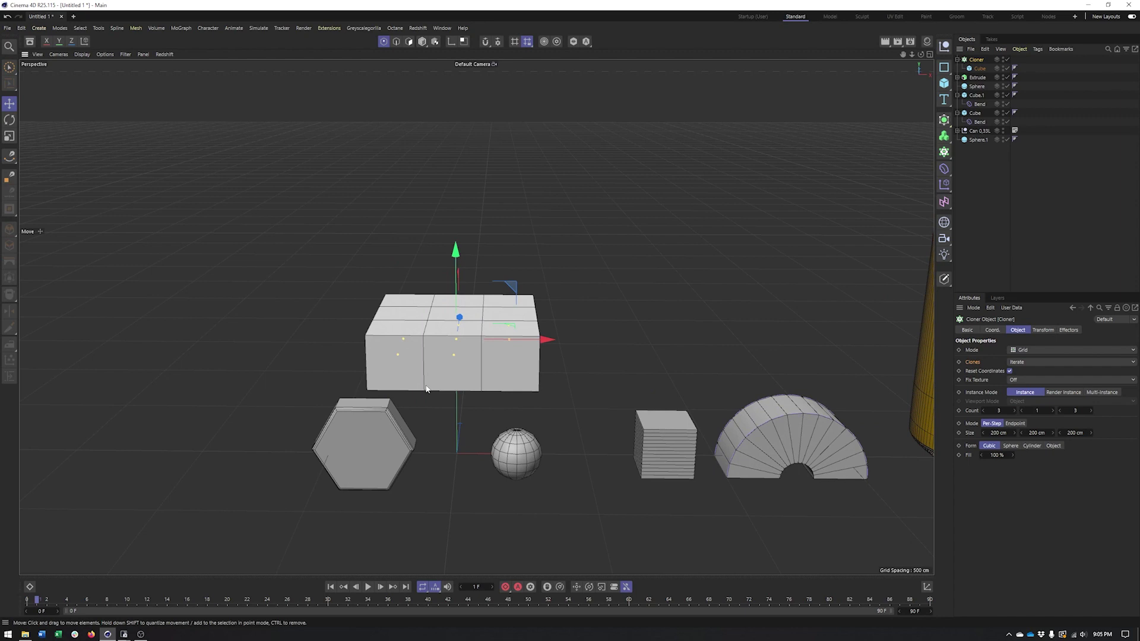
{"action": "left_click", "coordinate": [980, 68]}
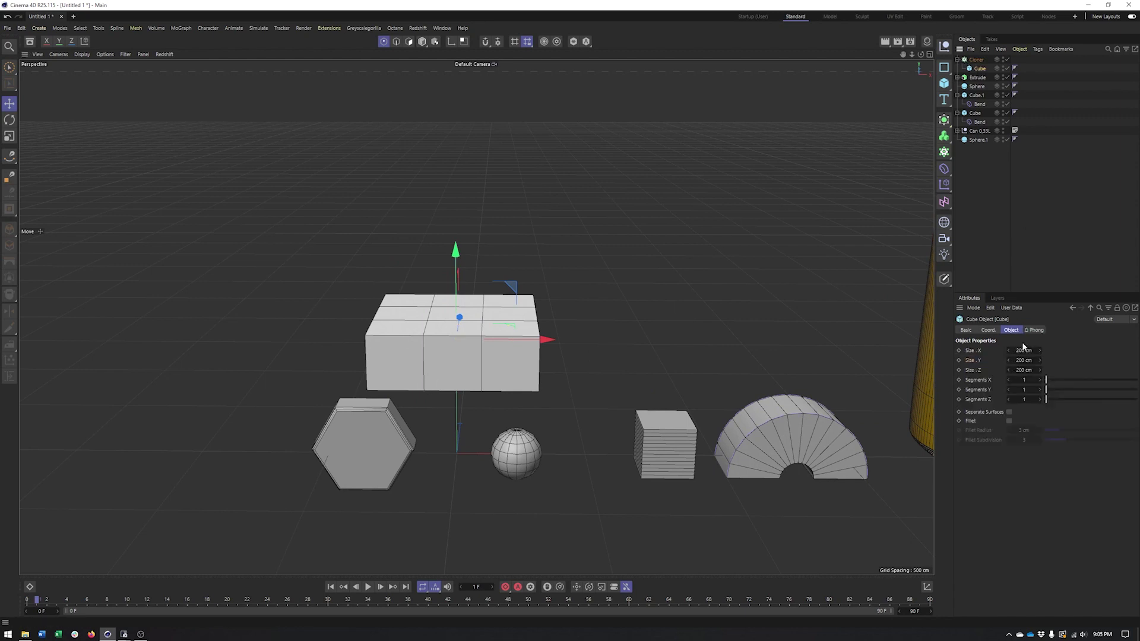
{"action": "left_click", "coordinate": [977, 60]}
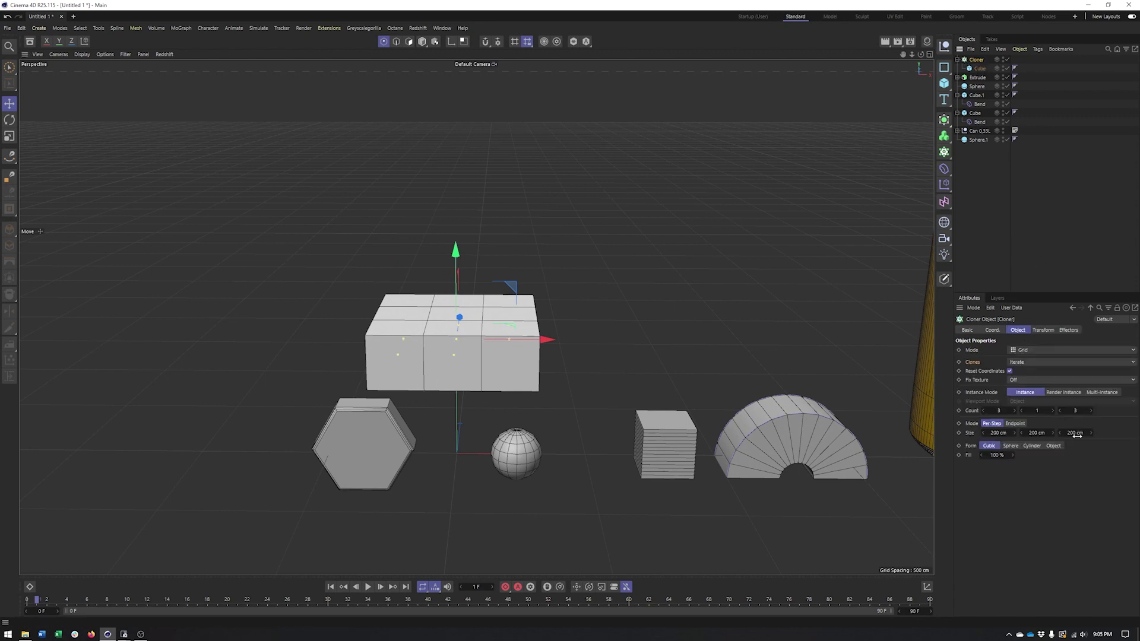
Try the Endpoint spacing mode on the Cloner and return it to Per-Step
{"action": "left_click", "coordinate": [1015, 424]}
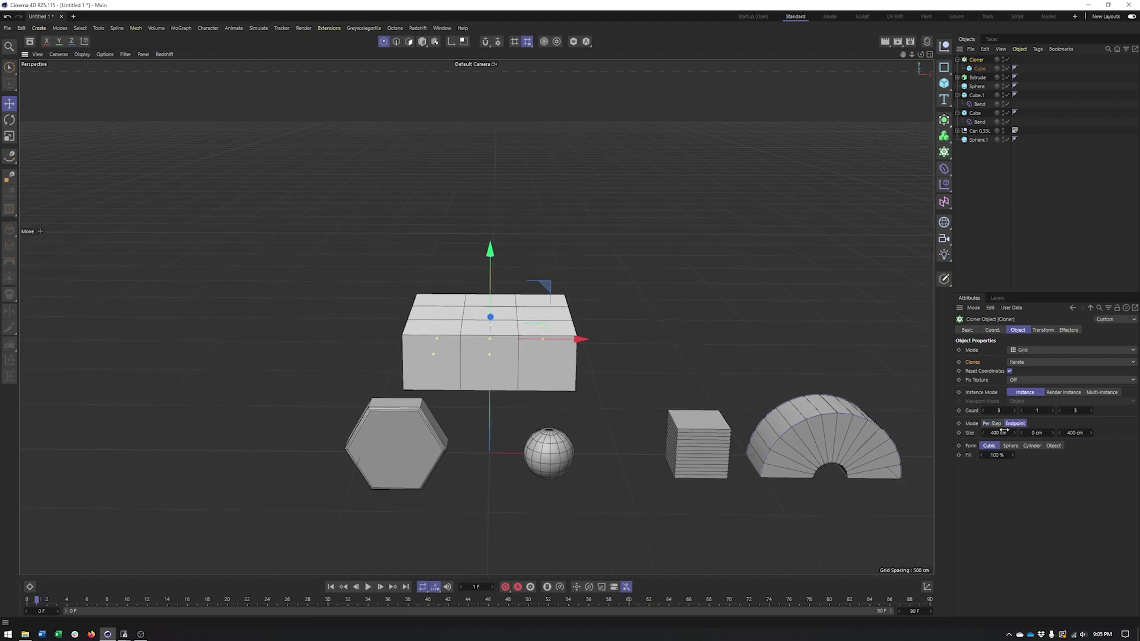
{"action": "left_click", "coordinate": [995, 424]}
{"action": "middle_click_drag", "start_coordinate": [644, 397], "coordinate": [637, 407], "text": "alt"}
{"action": "left_click_drag", "start_coordinate": [638, 408], "coordinate": [619, 405], "text": "alt"}
{"action": "middle_click_drag", "start_coordinate": [596, 405], "coordinate": [565, 405], "text": "alt"}
{"action": "left_click_drag", "start_coordinate": [565, 408], "coordinate": [535, 405], "text": "alt"}
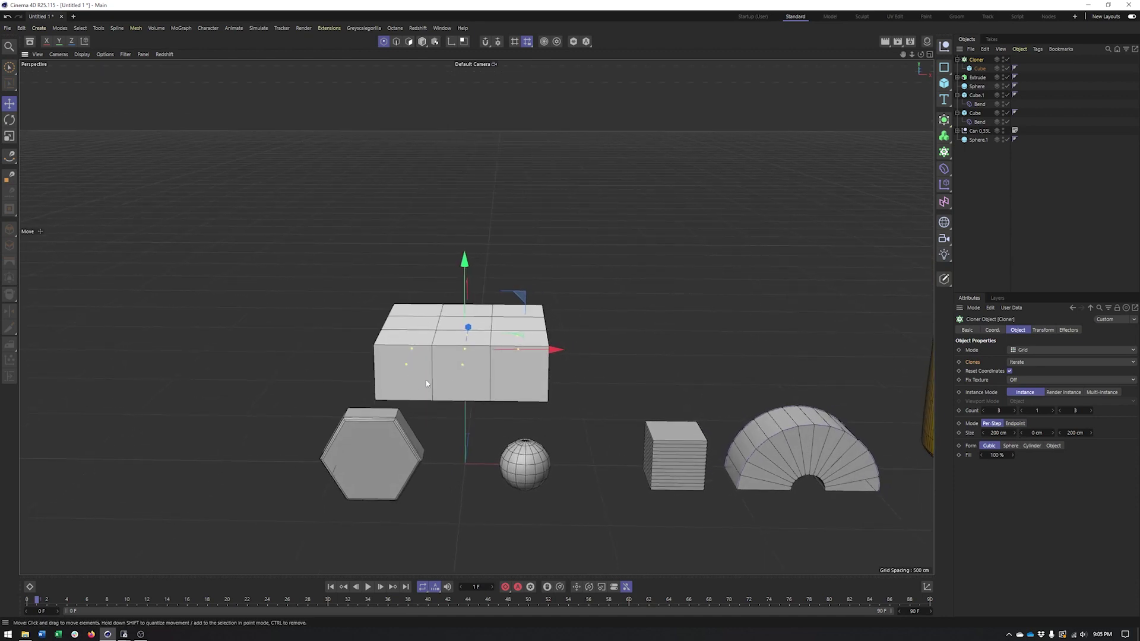
{"action": "scroll", "coordinate": [424, 366], "scroll_direction": "up", "scroll_amount": 2}
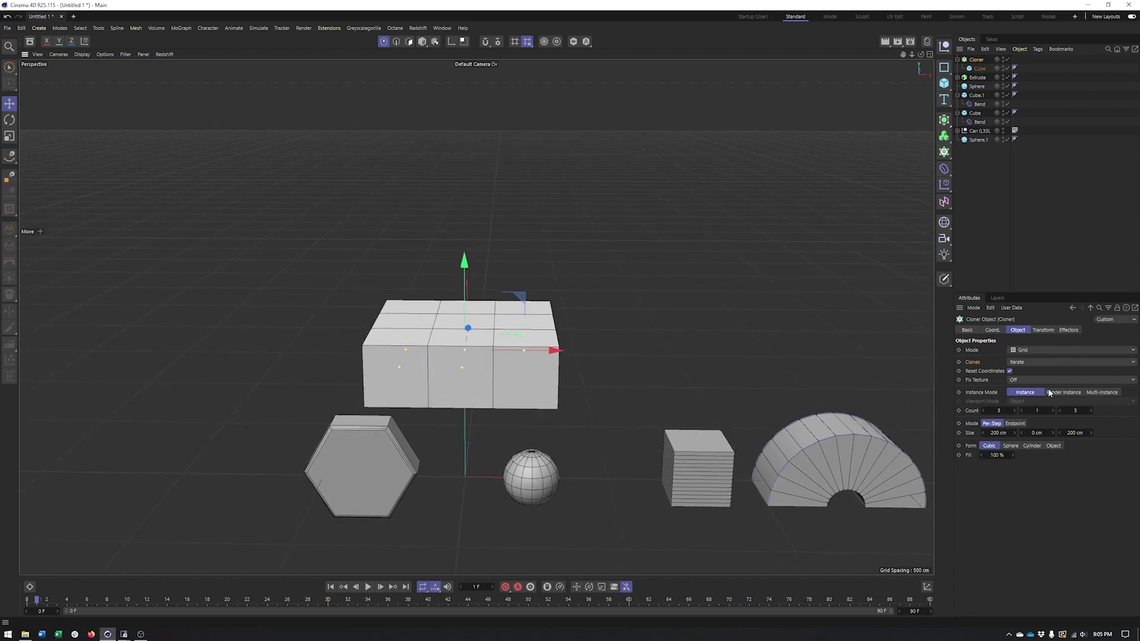
Increase the Cloner's grid count in X to 9
{"action": "left_click", "coordinate": [1015, 411]}
{"action": "left_click", "coordinate": [1015, 411]}
{"action": "left_click", "coordinate": [1015, 411]}
{"action": "left_click", "coordinate": [1015, 411]}
{"action": "left_click", "coordinate": [1015, 410]}
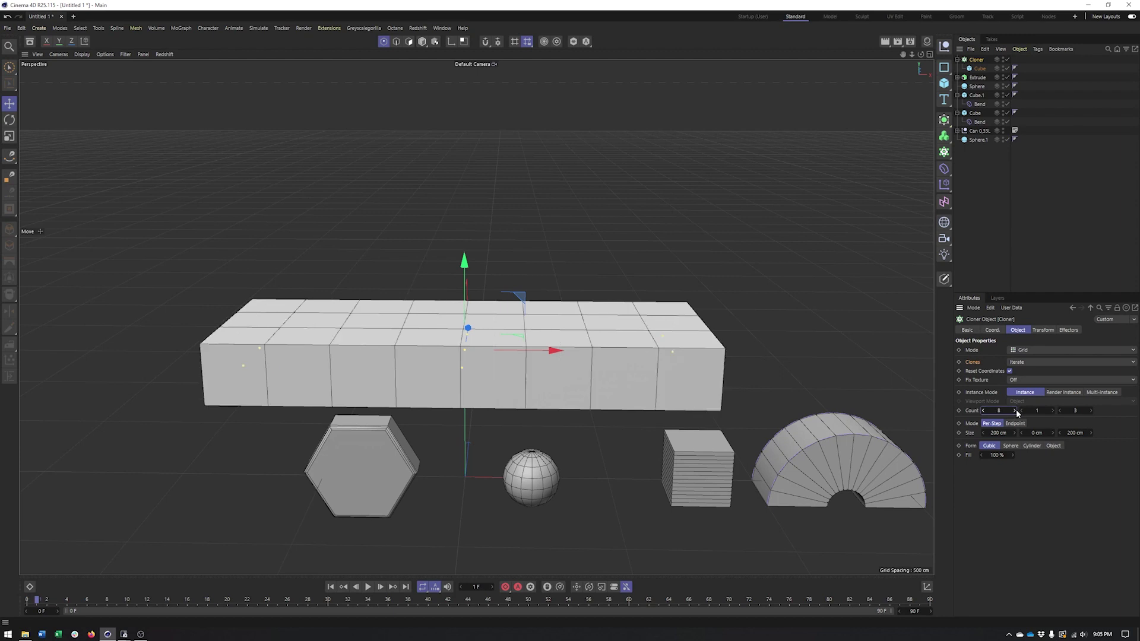
{"action": "left_click", "coordinate": [1016, 411]}
Increase the Cloner's grid count in Z to 10
{"action": "left_click", "coordinate": [1092, 410]}
{"action": "left_click", "coordinate": [1092, 410]}
{"action": "left_click", "coordinate": [1092, 411]}
{"action": "left_click", "coordinate": [1092, 410]}
{"action": "left_click", "coordinate": [1092, 410]}
{"action": "left_click", "coordinate": [1092, 411]}
{"action": "left_click", "coordinate": [1091, 410]}
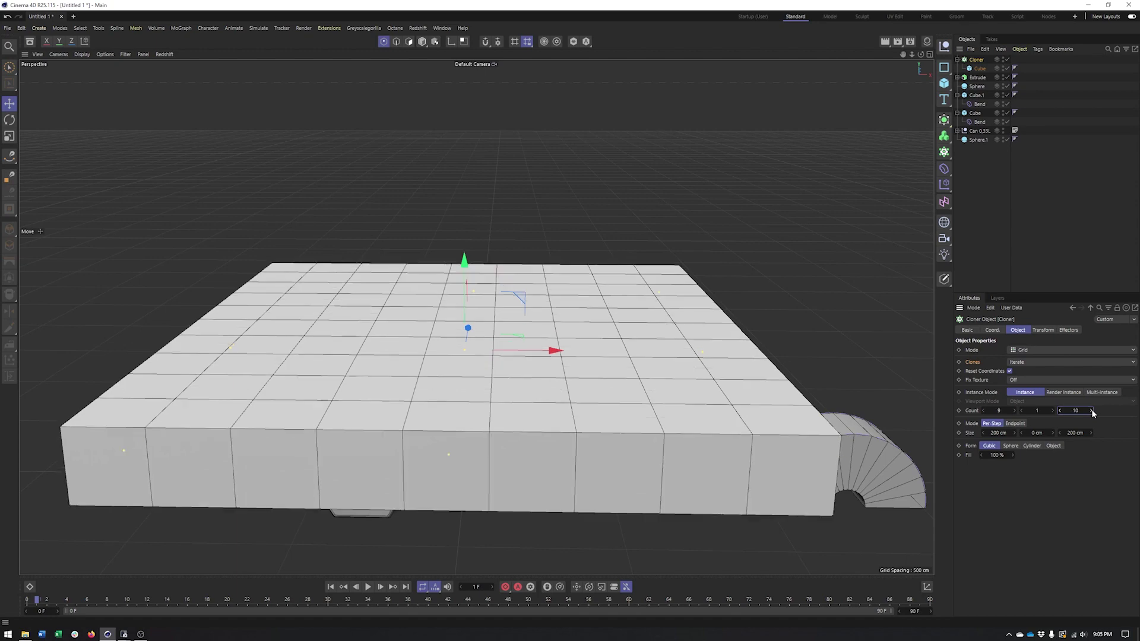
Try the Sphere, Cylinder and Object forms on the Cloner's grid and return to Cubic
{"action": "mouse_move", "coordinate": [507, 378]}
{"action": "left_mouse_down", "text": "alt"}
{"action": "mouse_move", "coordinate": [566, 382]}
{"action": "mouse_move", "coordinate": [517, 379]}
{"action": "left_mouse_up", "text": "alt"}
{"action": "middle_click_drag", "start_coordinate": [517, 380], "coordinate": [545, 366], "text": "alt"}
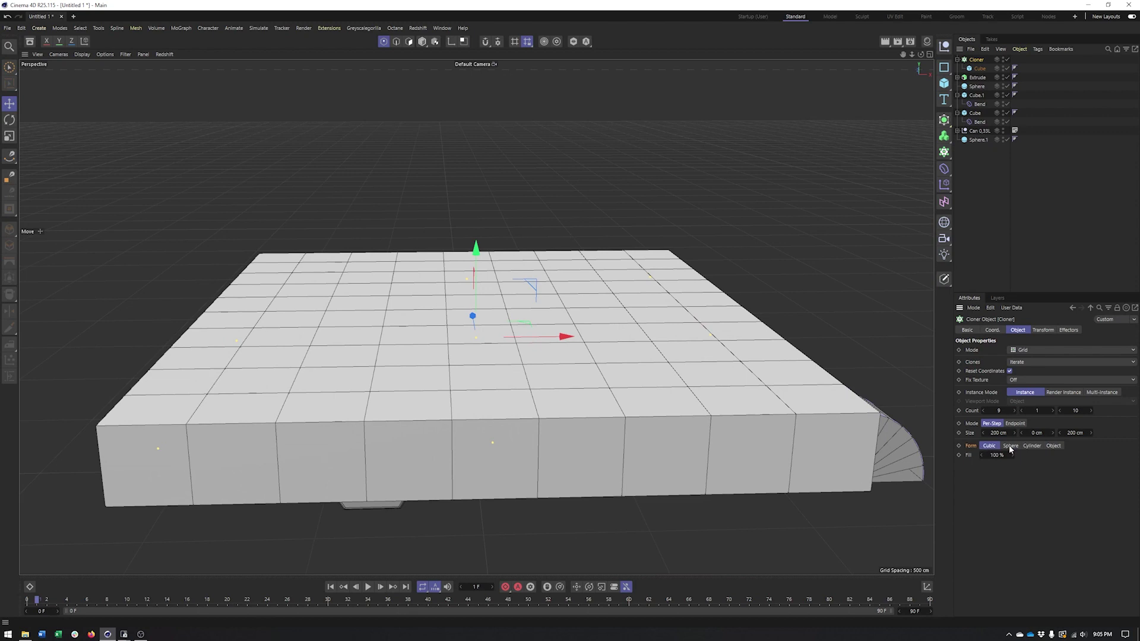
{"action": "left_click", "coordinate": [1012, 446]}
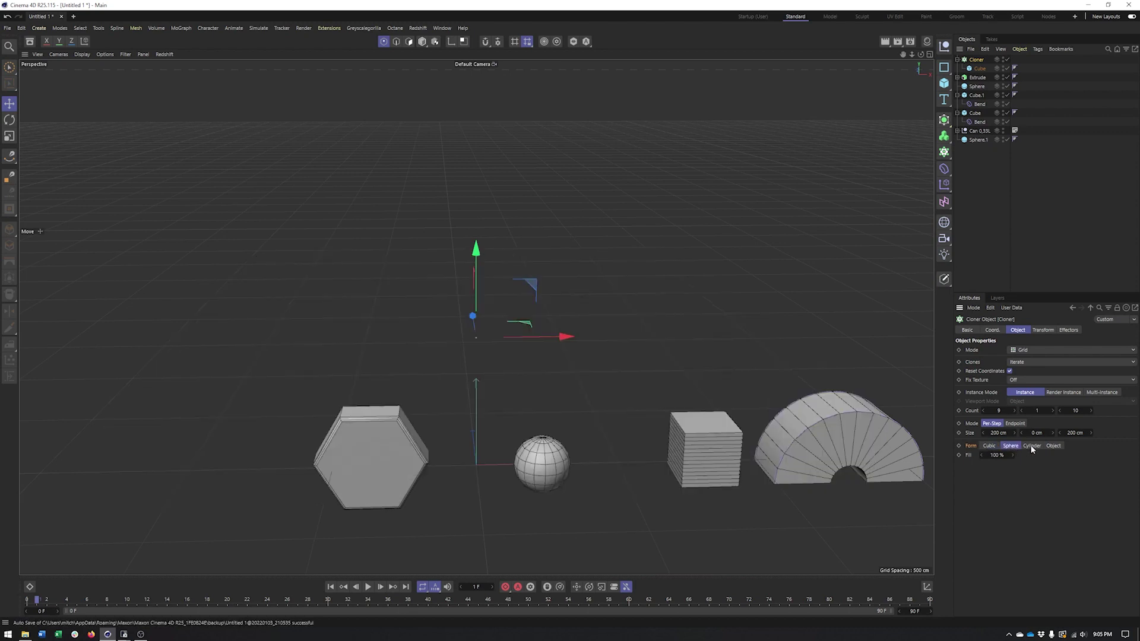
{"action": "left_click", "coordinate": [1032, 447]}
{"action": "left_click", "coordinate": [1053, 446]}
{"action": "left_click", "coordinate": [989, 447]}
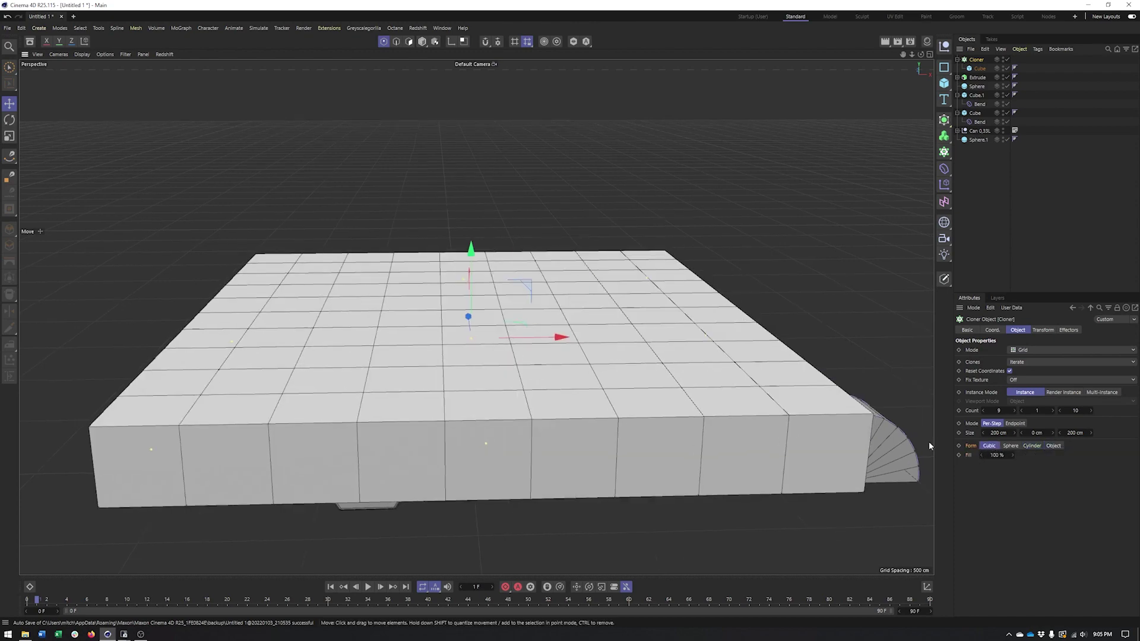
Preview the Sphere form on the Cloner's grid and set the form to Cylinder
{"action": "left_click", "coordinate": [1017, 446]}
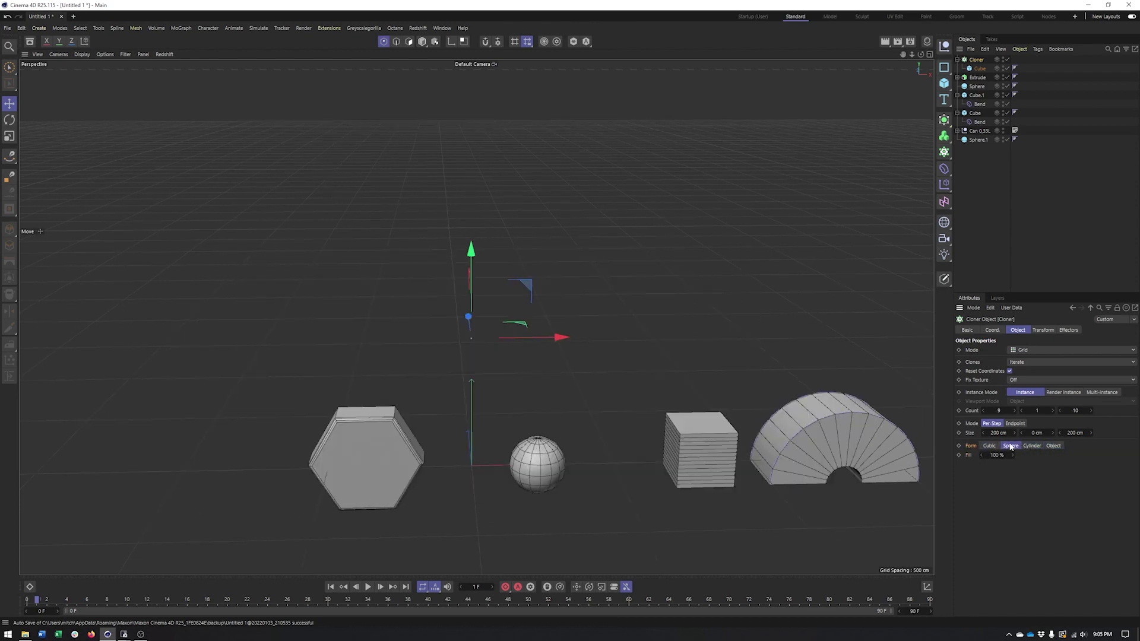
{"action": "middle_click_drag", "start_coordinate": [733, 315], "coordinate": [618, 335], "text": "alt"}
{"action": "right_click_drag", "start_coordinate": [725, 341], "coordinate": [318, 339], "text": "alt"}
{"action": "middle_click_drag", "start_coordinate": [379, 351], "coordinate": [264, 357], "text": "alt"}
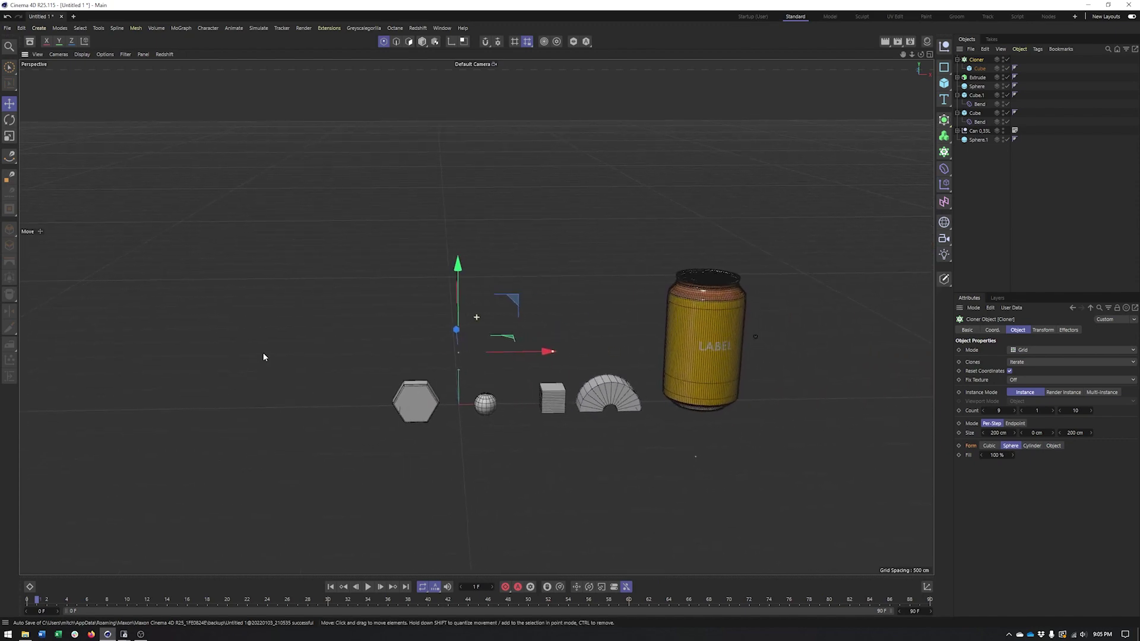
{"action": "scroll", "coordinate": [493, 368], "scroll_direction": "up", "scroll_amount": 4}
{"action": "left_click", "coordinate": [1039, 447]}
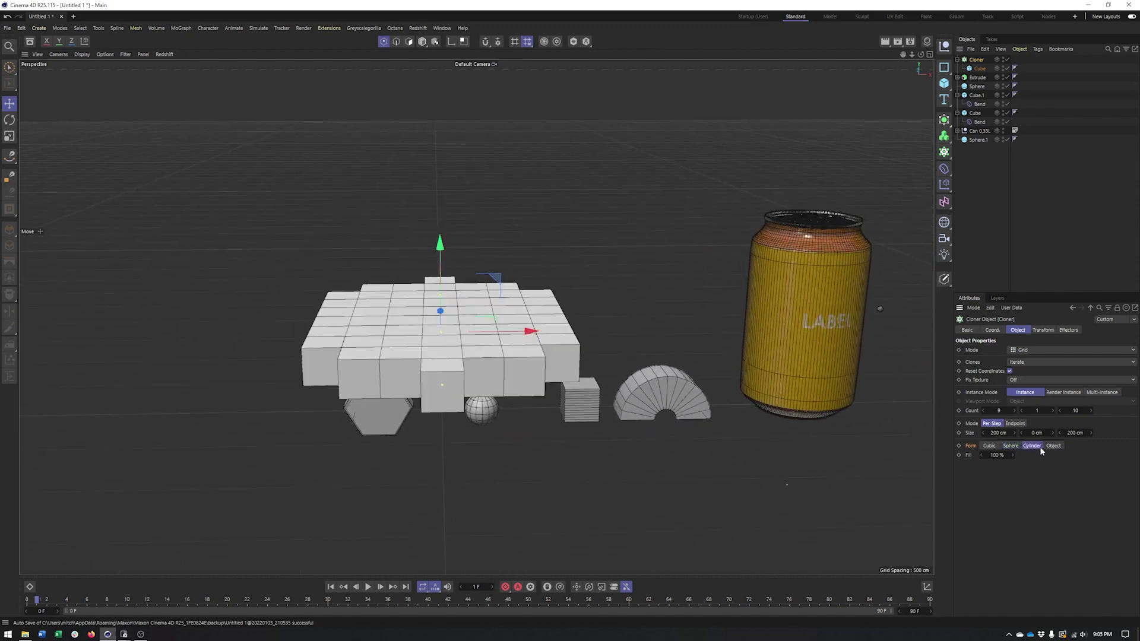
Preview the Object form on the Cloner's grid and switch the form to Sphere
{"action": "scroll", "coordinate": [623, 332], "scroll_direction": "up", "scroll_amount": 3}
{"action": "left_click", "coordinate": [1053, 446]}
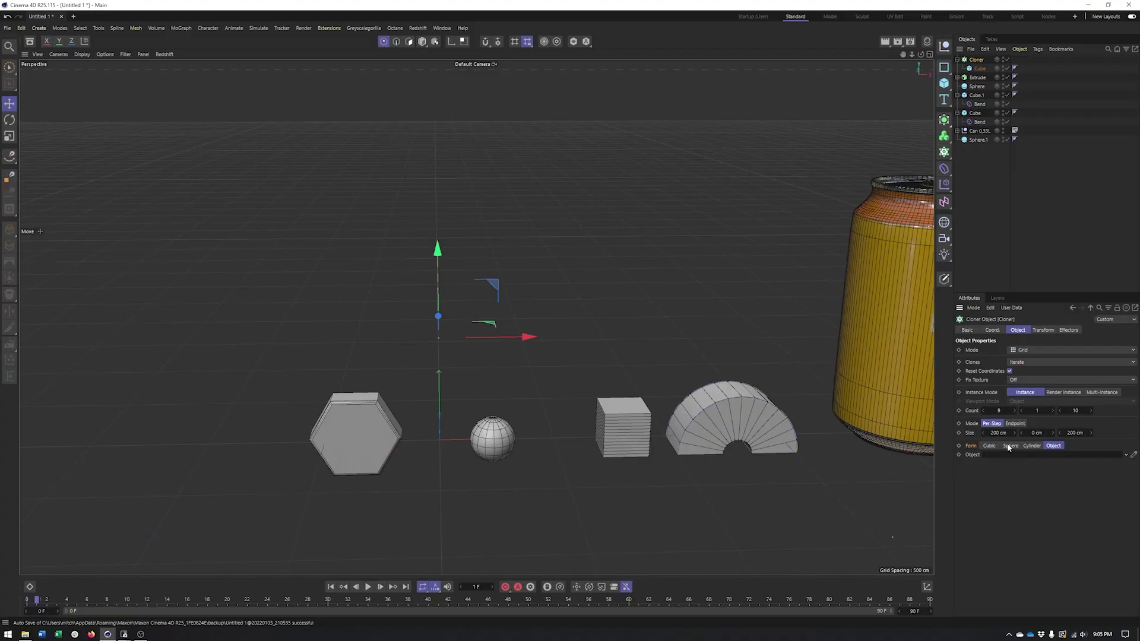
{"action": "left_click", "coordinate": [1010, 446]}
{"action": "left_click_drag", "start_coordinate": [683, 354], "coordinate": [595, 339], "text": "alt"}
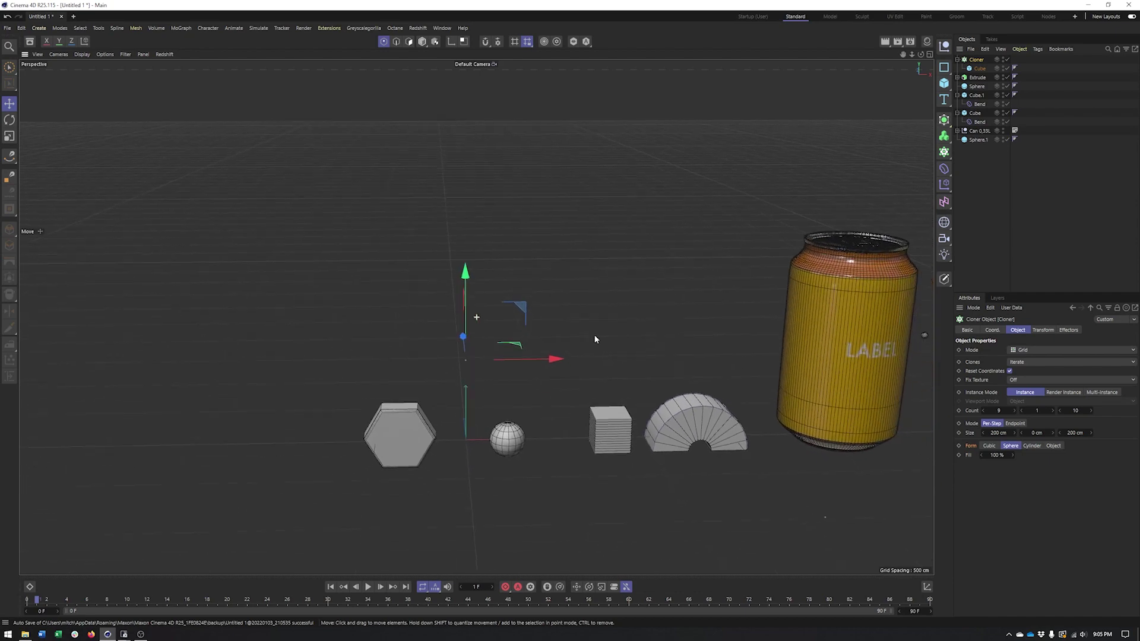
Increase the Cloner's grid count in Y to 9 and set its Y size to 224 cm
{"action": "left_click_drag", "start_coordinate": [1055, 410], "coordinate": [1055, 413]}
{"action": "left_click", "coordinate": [1054, 410]}
{"action": "left_click", "coordinate": [1055, 411]}
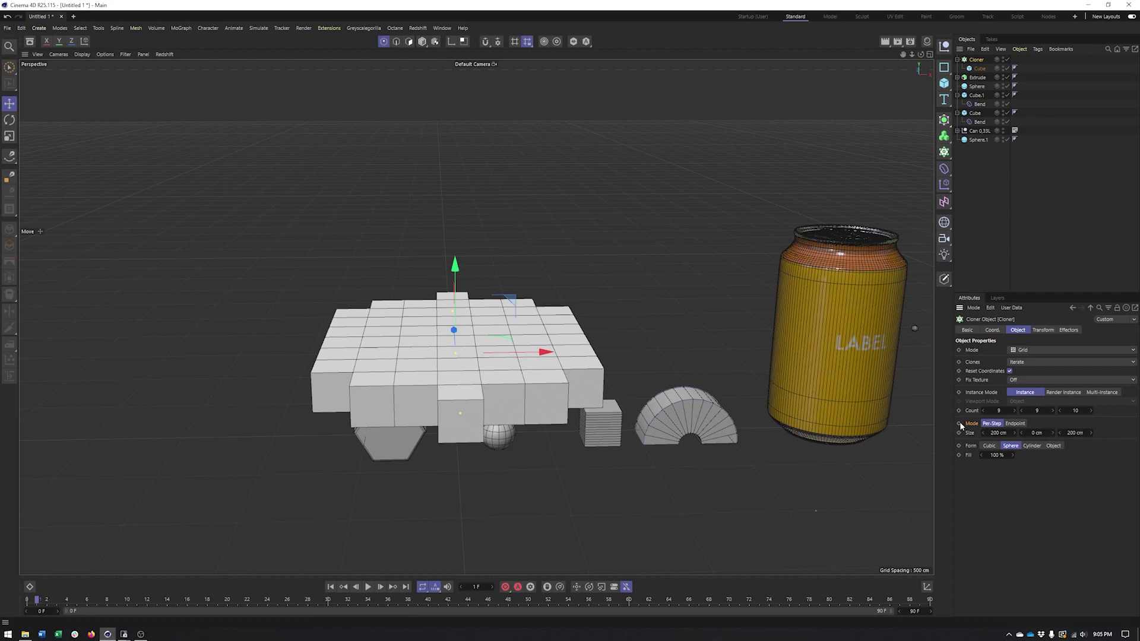
{"action": "mouse_move", "coordinate": [1053, 433]}
{"action": "left_mouse_down"}
{"action": "mouse_move", "coordinate": [1106, 433]}
{"action": "mouse_move", "coordinate": [1095, 432]}
{"action": "left_mouse_up"}
{"action": "mouse_move", "coordinate": [351, 392]}
{"action": "left_mouse_down", "text": "alt"}
{"action": "mouse_move", "coordinate": [308, 374]}
{"action": "mouse_move", "coordinate": [330, 365]}
{"action": "mouse_move", "coordinate": [491, 405]}
{"action": "mouse_move", "coordinate": [462, 416]}
{"action": "left_mouse_up", "text": "alt"}
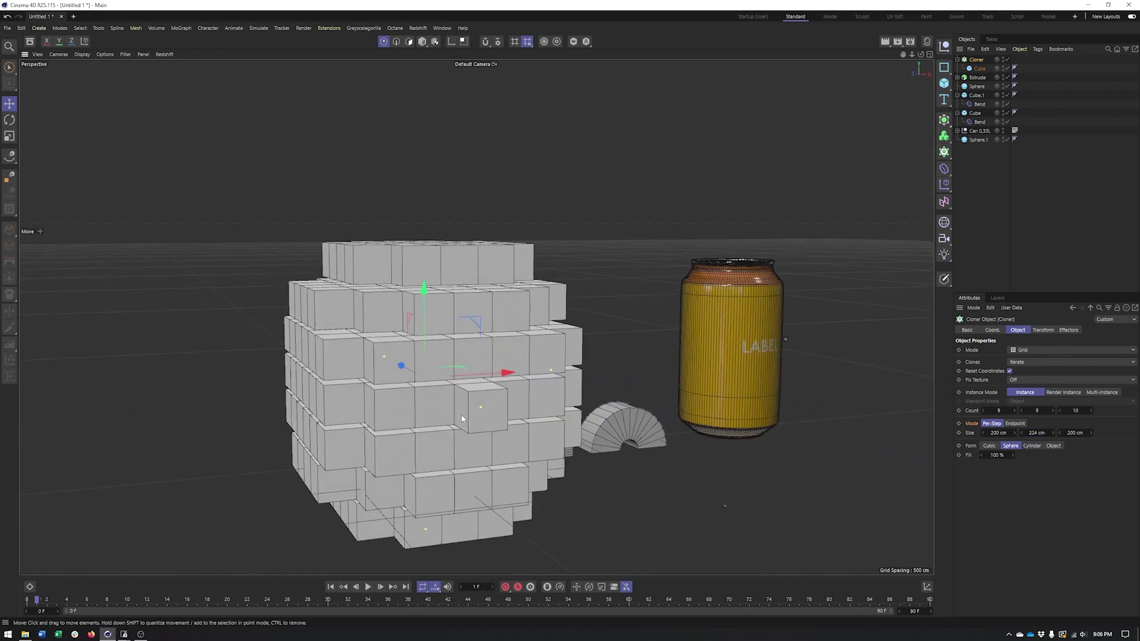
Undo the Cloner's Y count, Y size and Sphere form changes and set the form to Cubic
{"action": "key", "text": "ctrl+z"}
{"action": "key", "text": "ctrl+z"}
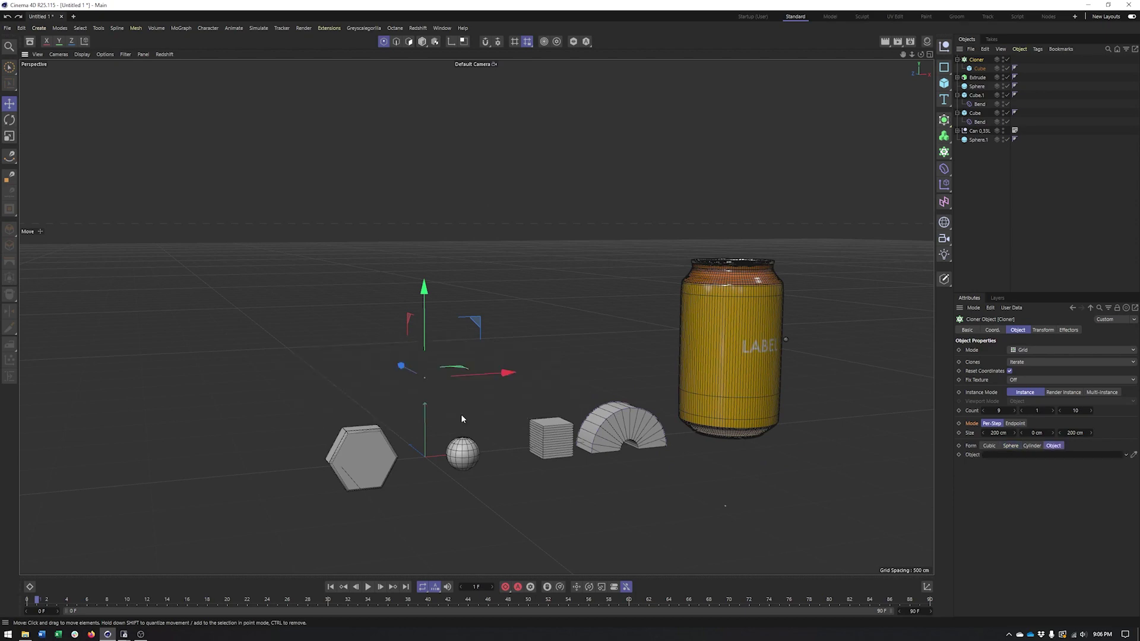
{"action": "left_click", "coordinate": [991, 446]}
{"action": "left_click_drag", "start_coordinate": [523, 430], "coordinate": [469, 430], "text": "alt"}
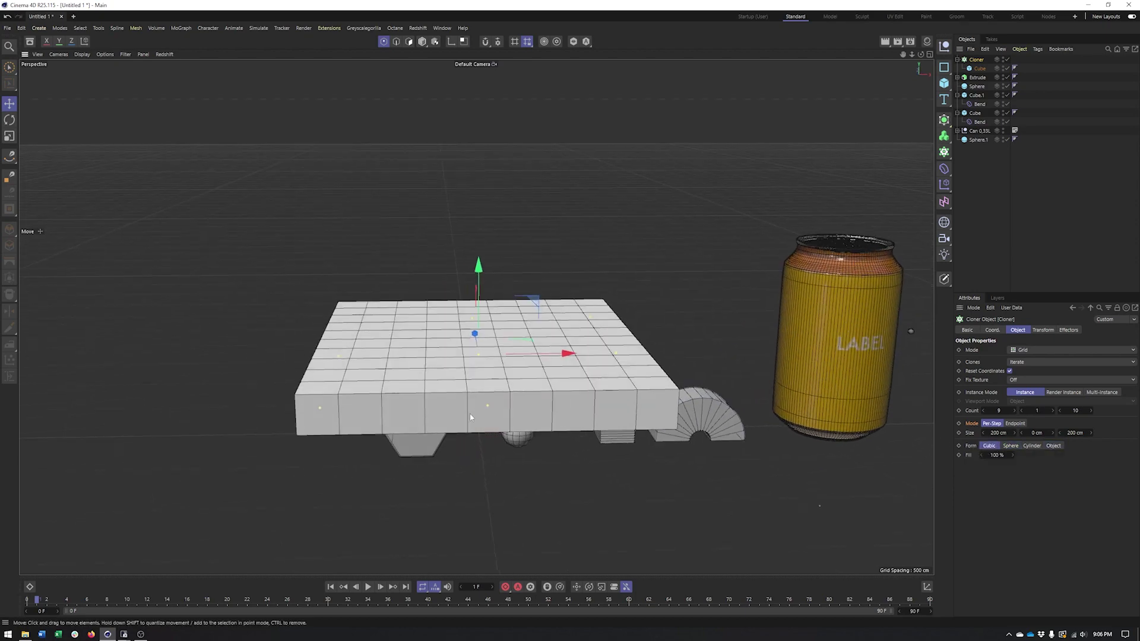
{"action": "right_click_drag", "start_coordinate": [478, 386], "coordinate": [535, 386], "text": "alt"}
{"action": "left_click_drag", "start_coordinate": [536, 388], "coordinate": [542, 407], "text": "alt"}
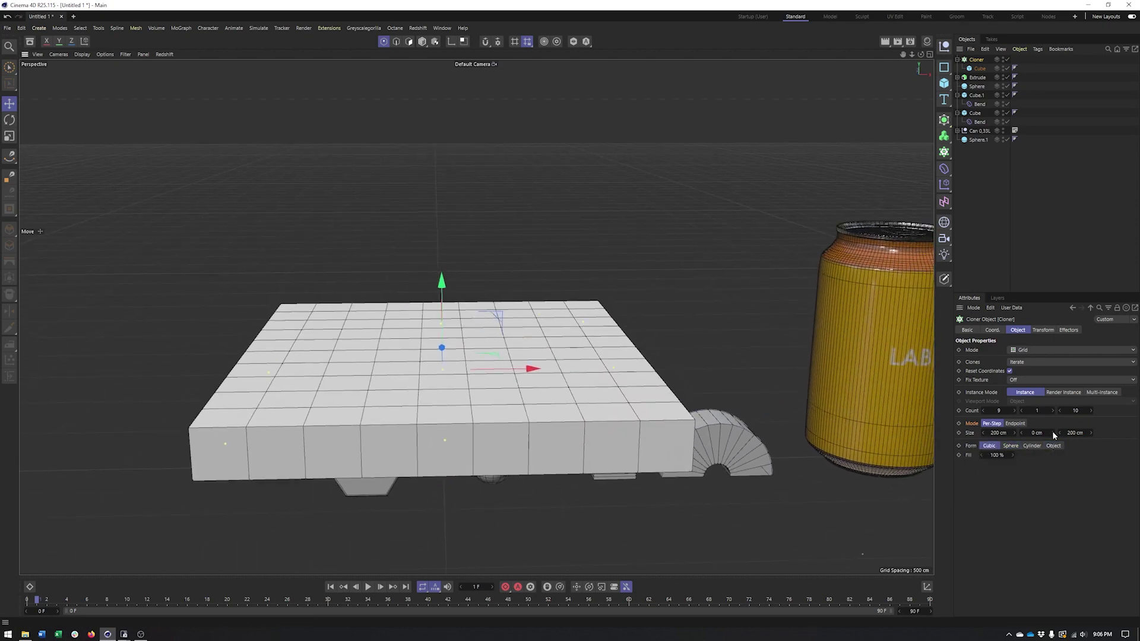
{"action": "mouse_move", "coordinate": [608, 361]}
{"action": "middle_mouse_down", "text": "alt"}
{"action": "mouse_move", "coordinate": [579, 388]}
{"action": "mouse_move", "coordinate": [596, 375]}
{"action": "middle_mouse_up", "text": "alt"}
{"action": "mouse_move", "coordinate": [575, 390]}
{"action": "left_mouse_down", "text": "alt"}
{"action": "mouse_move", "coordinate": [523, 418]}
{"action": "mouse_move", "coordinate": [564, 312]}
{"action": "left_mouse_up", "text": "alt"}
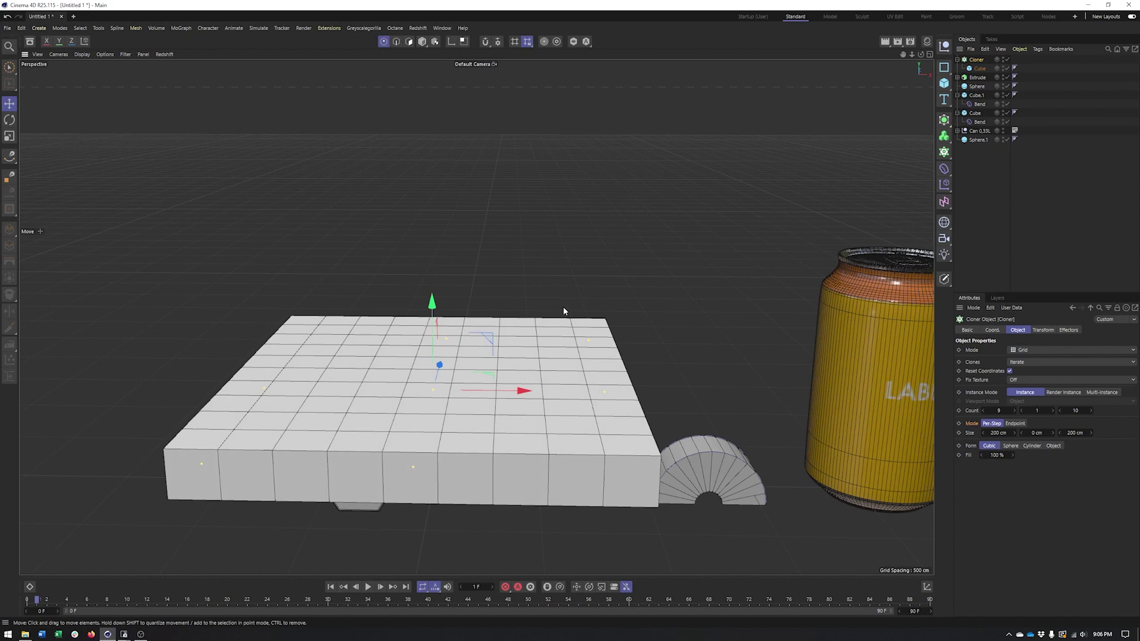
Raise the Cloner along the Y axis so the grid floats clear above the other objects
{"action": "left_click_drag", "start_coordinate": [483, 330], "coordinate": [499, 211]}
{"action": "middle_click_drag", "start_coordinate": [579, 330], "coordinate": [519, 324], "text": "alt"}
{"action": "scroll", "coordinate": [576, 326], "scroll_direction": "down", "scroll_amount": 2}
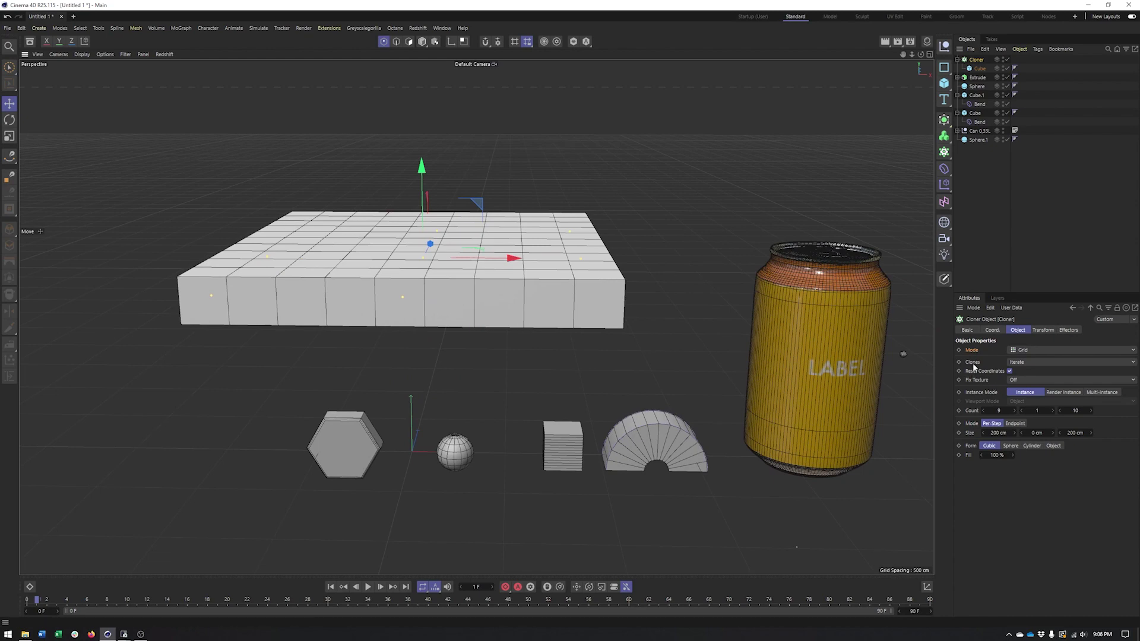
Set the Cloner's Clones option to Random
{"action": "left_click", "coordinate": [1030, 362]}
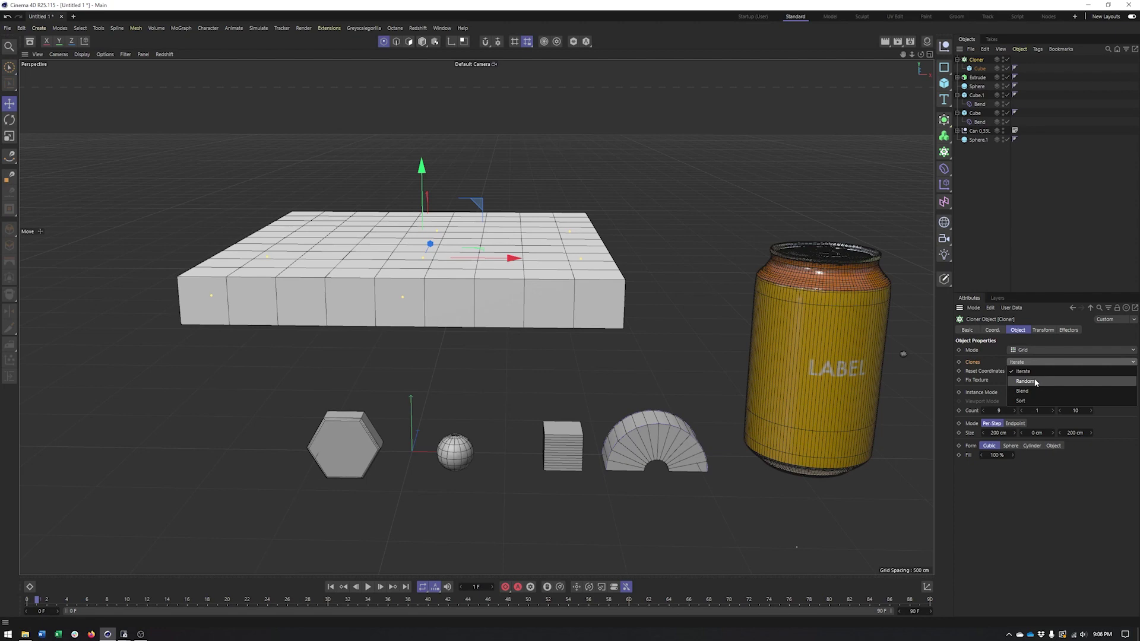
{"action": "left_click", "coordinate": [1035, 381]}
{"action": "middle_click_drag", "start_coordinate": [515, 317], "coordinate": [517, 325], "text": "alt"}
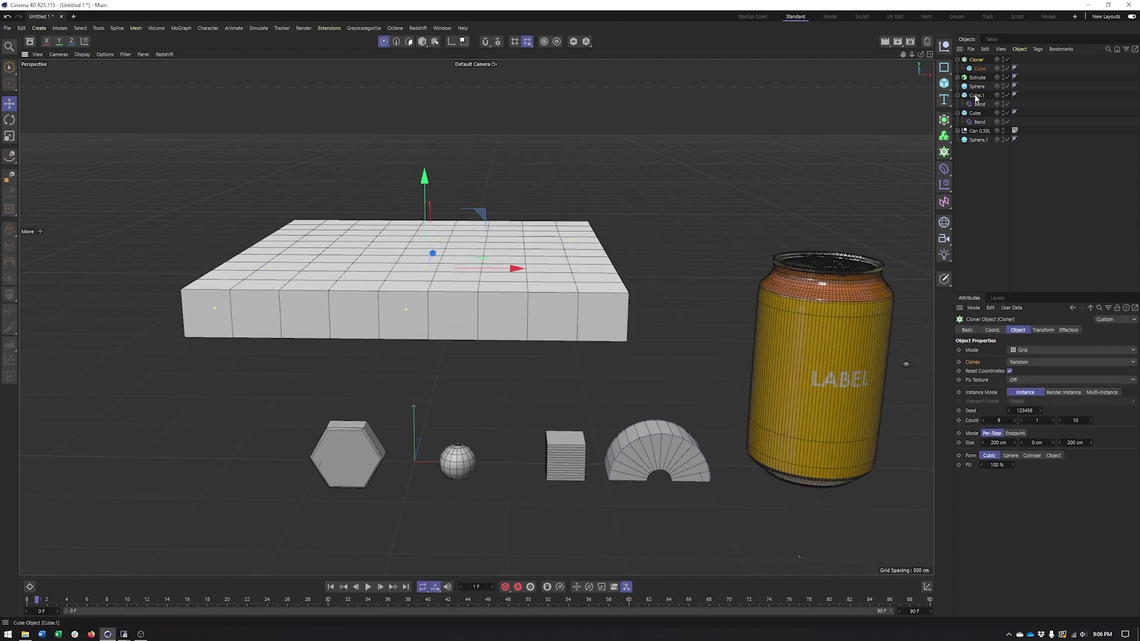
Make the Sphere a child of the Cloner, placed above the Cube
{"action": "left_click", "coordinate": [979, 68]}
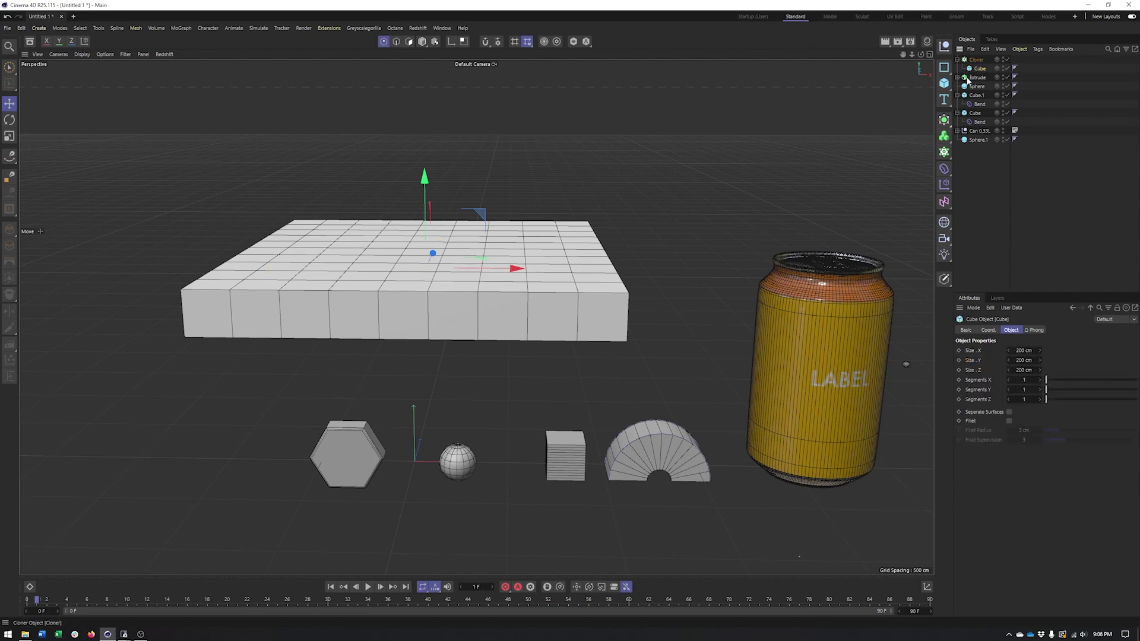
{"action": "left_click", "coordinate": [977, 60]}
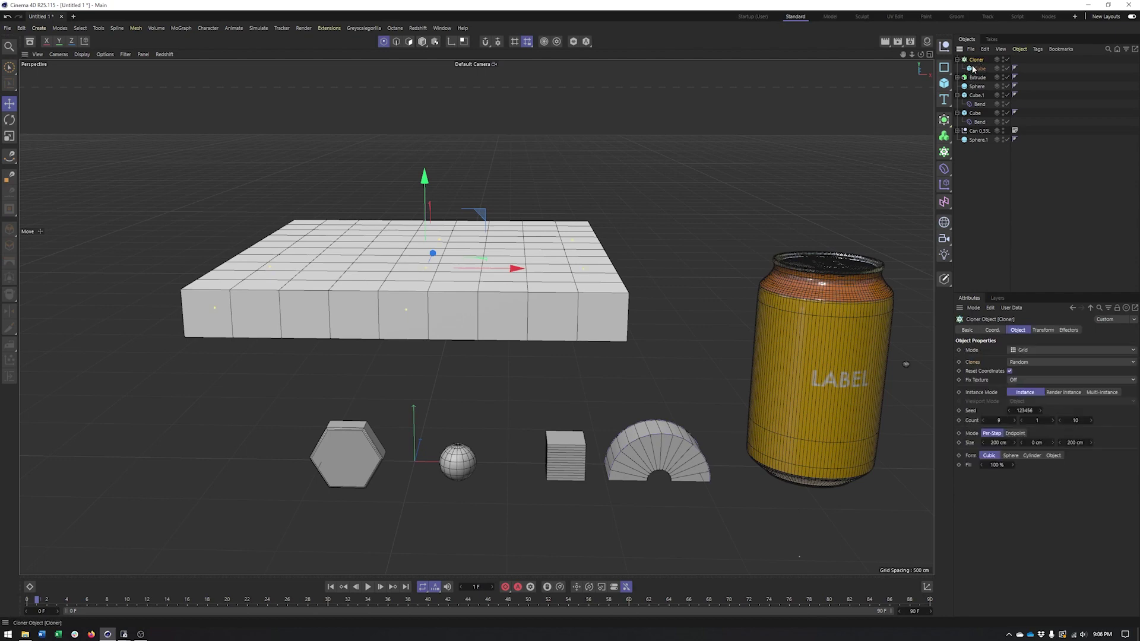
{"action": "left_click_drag", "start_coordinate": [976, 81], "coordinate": [978, 64]}
{"action": "left_click_drag", "start_coordinate": [521, 250], "coordinate": [512, 304], "text": "alt"}
{"action": "middle_click_drag", "start_coordinate": [512, 304], "coordinate": [564, 355], "text": "alt"}
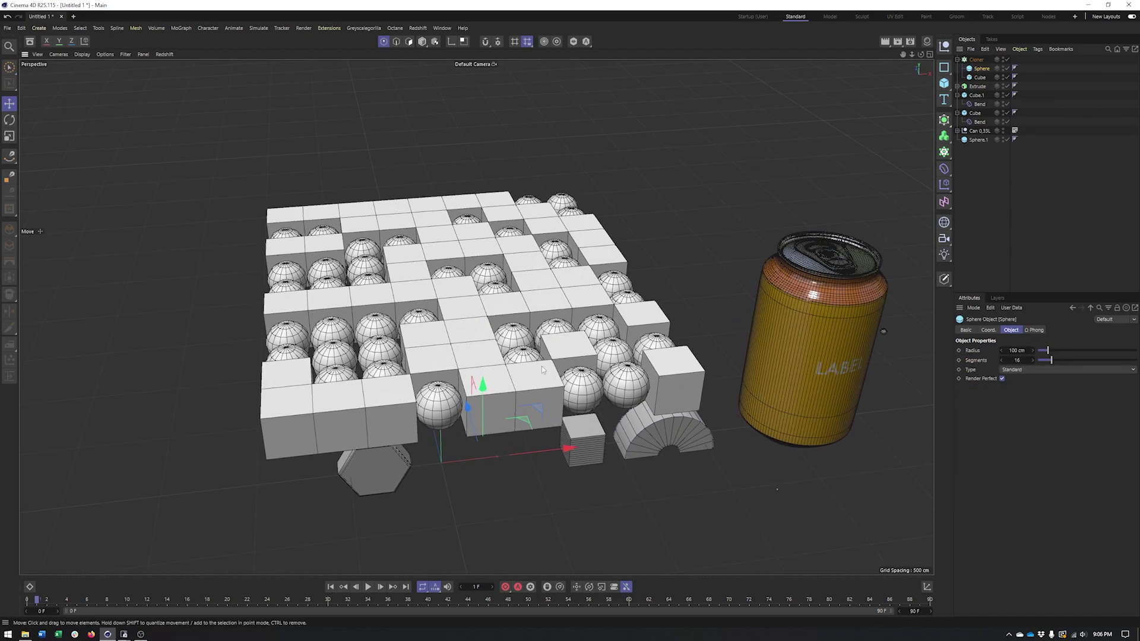
{"action": "left_click_drag", "start_coordinate": [564, 355], "coordinate": [571, 383], "text": "alt"}
Change the Cloner's Clones option to Iterate
{"action": "left_click", "coordinate": [977, 61]}
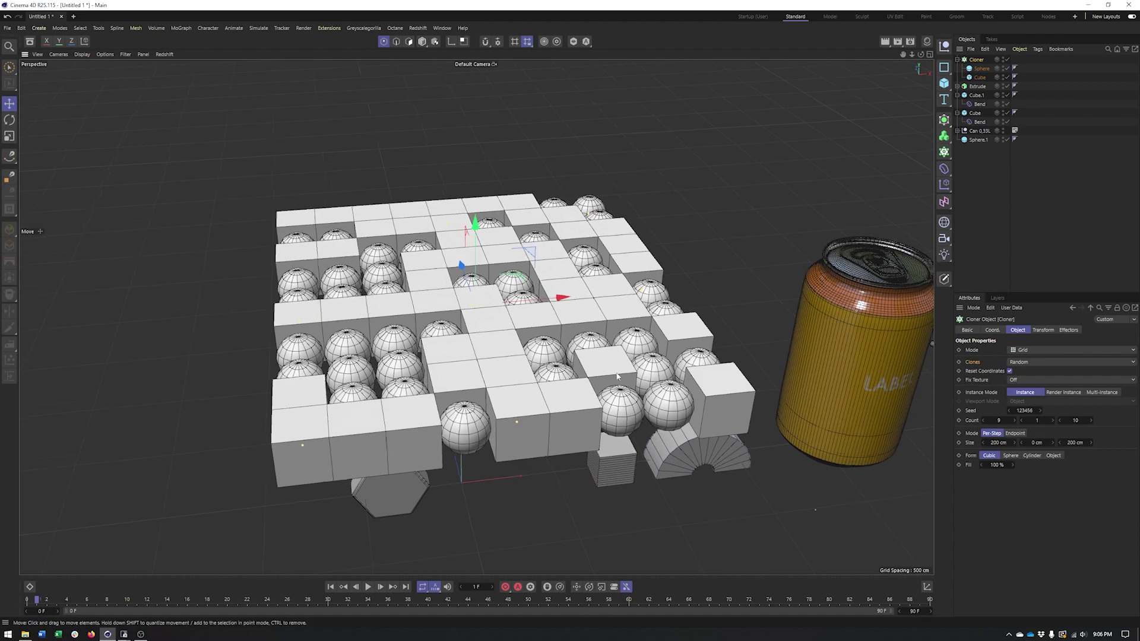
{"action": "left_click", "coordinate": [1027, 362]}
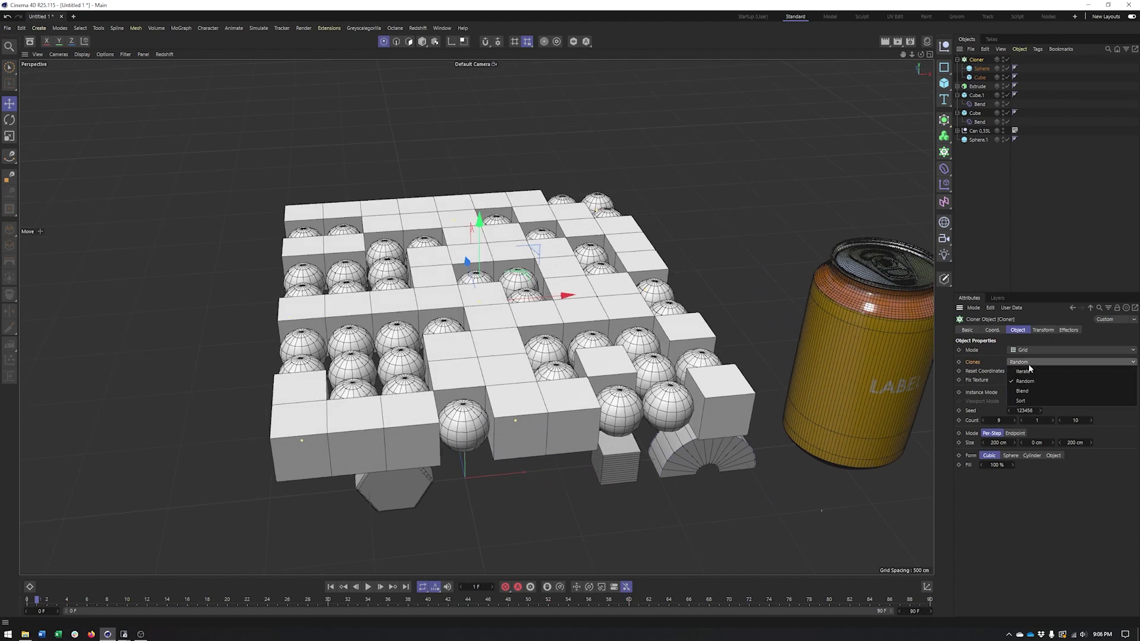
{"action": "left_click", "coordinate": [459, 256]}
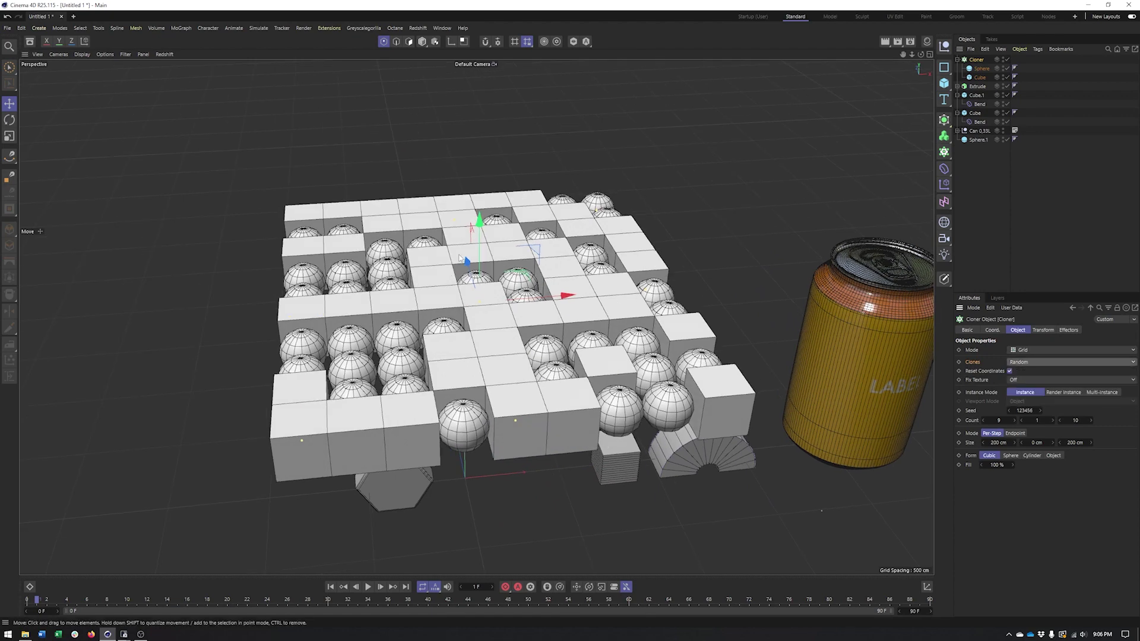
{"action": "left_click", "coordinate": [1031, 362]}
{"action": "left_click", "coordinate": [1032, 372]}
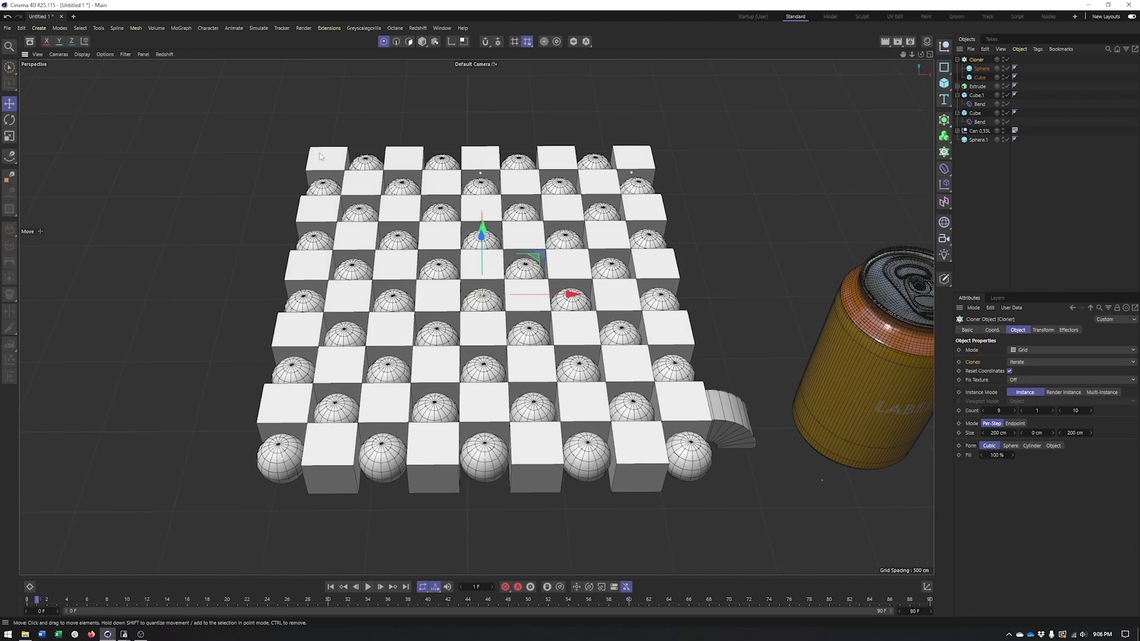
Compare the order of the Cloner's Sphere and Cube children with their arrangement in the grid
{"action": "left_click", "coordinate": [980, 69]}
{"action": "left_click", "coordinate": [979, 78]}
{"action": "left_click", "coordinate": [980, 68]}
{"action": "left_click", "coordinate": [979, 77]}
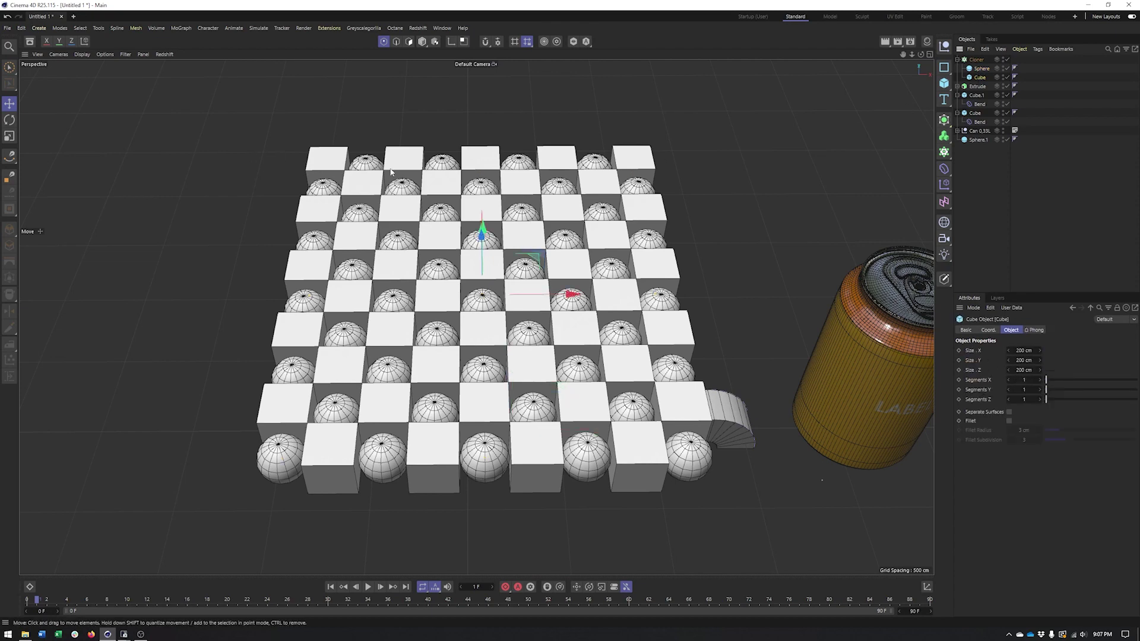
{"action": "left_click", "coordinate": [973, 60]}
{"action": "middle_click_drag", "start_coordinate": [453, 368], "coordinate": [444, 370], "text": "alt"}
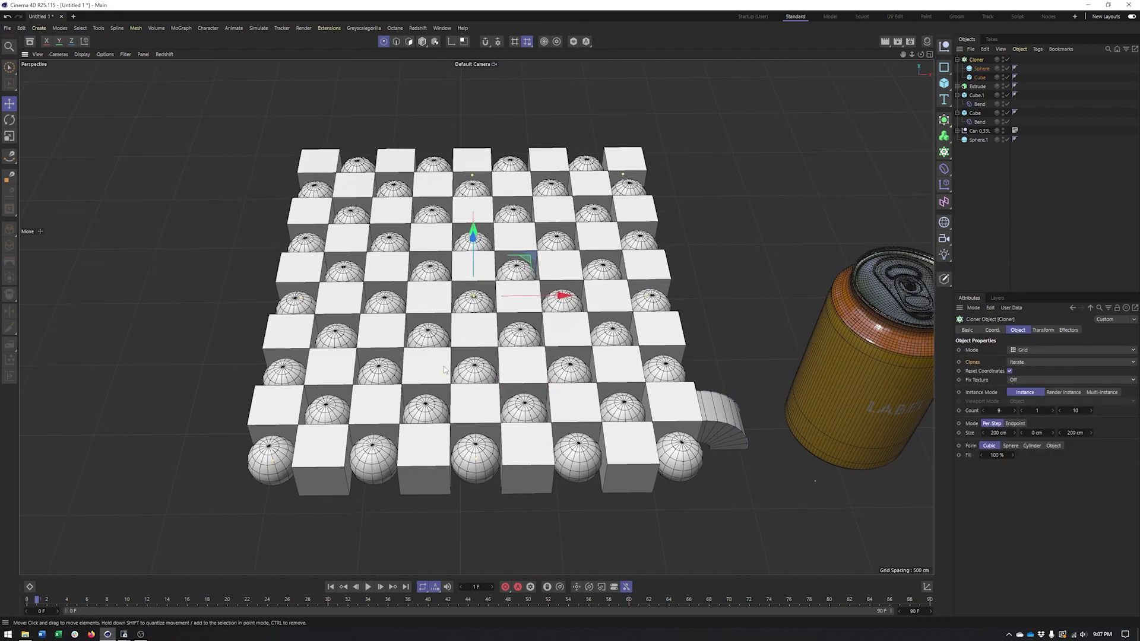
{"action": "left_click_drag", "start_coordinate": [445, 370], "coordinate": [444, 351], "text": "alt"}
{"action": "middle_click_drag", "start_coordinate": [367, 321], "coordinate": [335, 341], "text": "alt"}
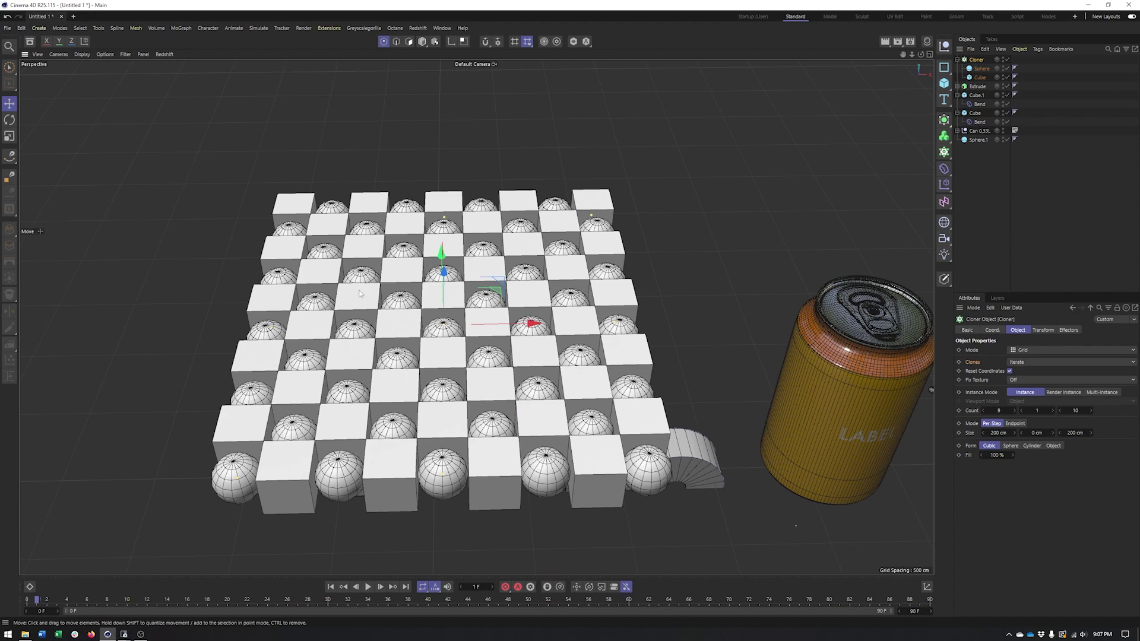
Switch the Cloner's Clones option back to Random to mix the spheres and cubes
{"action": "left_click", "coordinate": [1023, 362]}
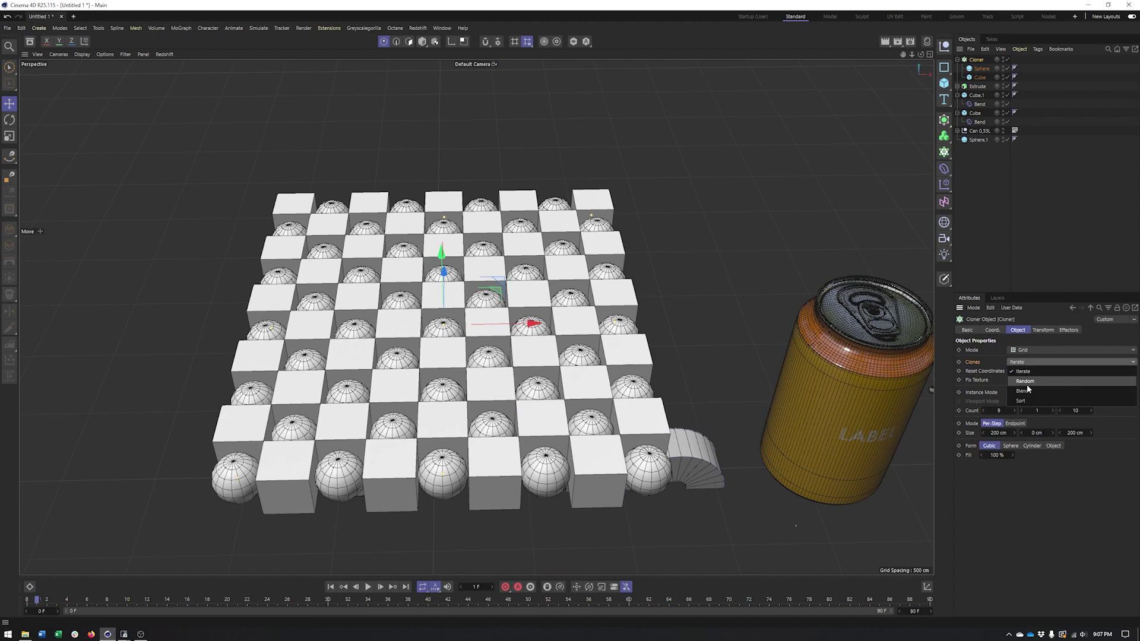
{"action": "left_click", "coordinate": [1026, 381]}
{"action": "left_click_drag", "start_coordinate": [488, 402], "coordinate": [477, 381], "text": "alt"}
{"action": "mouse_move", "coordinate": [478, 219]}
{"action": "middle_mouse_down", "text": "alt"}
{"action": "mouse_move", "coordinate": [421, 242]}
{"action": "mouse_move", "coordinate": [473, 221]}
{"action": "middle_mouse_up", "text": "alt"}
{"action": "middle_click_drag", "start_coordinate": [466, 263], "coordinate": [491, 246], "text": "alt"}
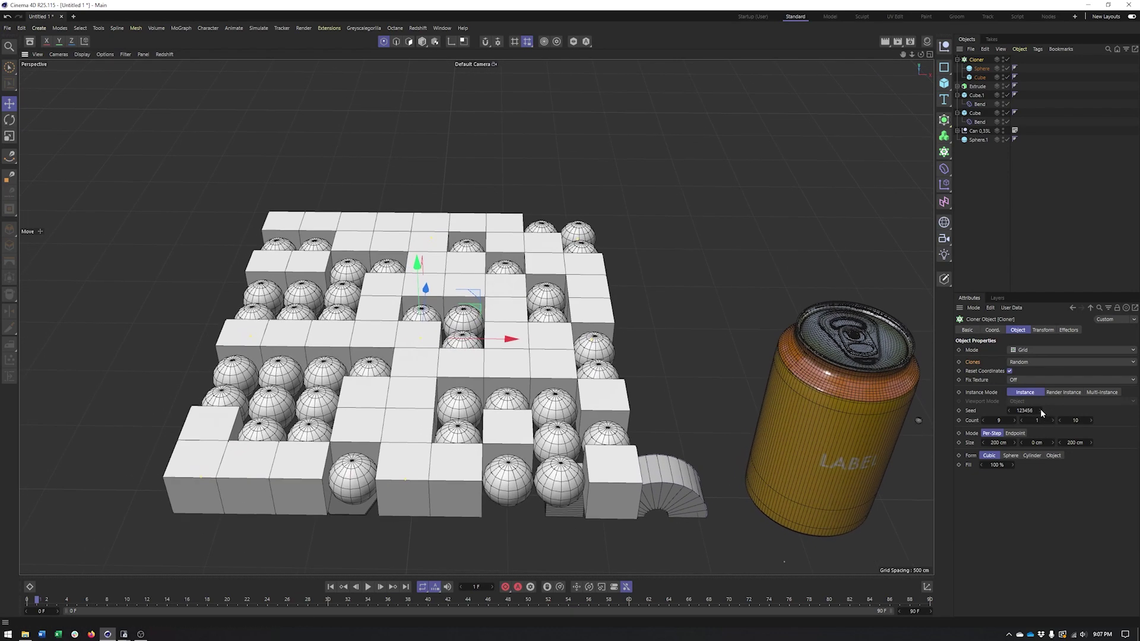
Increase the Cloner's random Seed to 123466, one value at a time
{"action": "left_click", "coordinate": [1041, 410]}
{"action": "left_click", "coordinate": [1041, 410]}
{"action": "left_click", "coordinate": [1041, 410]}
{"action": "left_click", "coordinate": [1040, 411]}
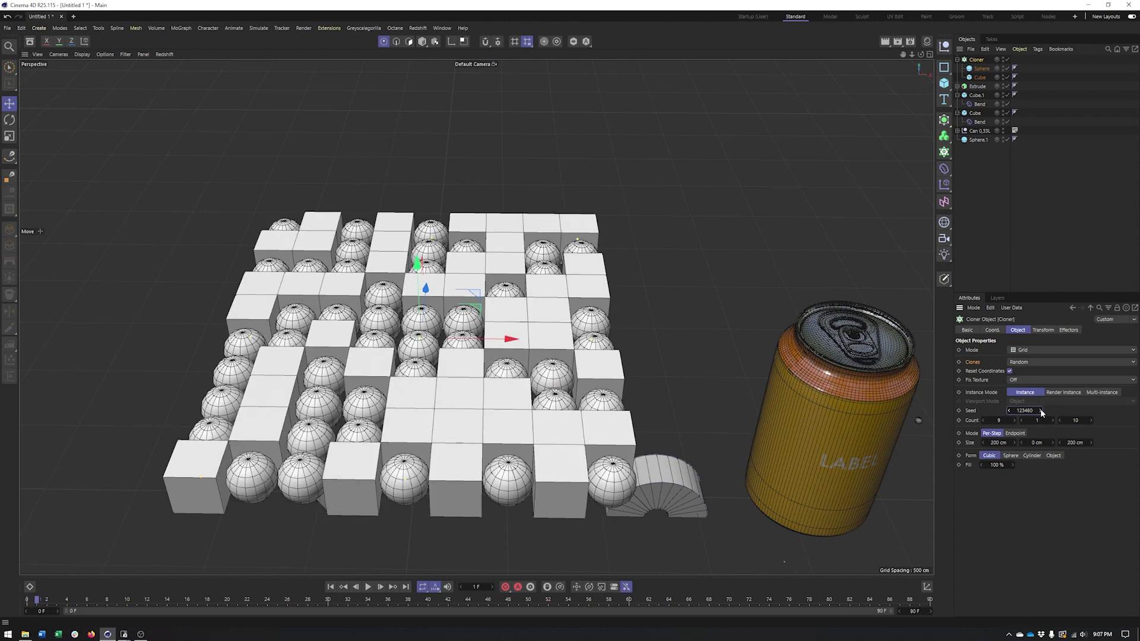
{"action": "left_click", "coordinate": [1041, 411]}
{"action": "left_click", "coordinate": [1041, 410]}
{"action": "left_click", "coordinate": [1041, 410]}
{"action": "left_click", "coordinate": [1040, 410]}
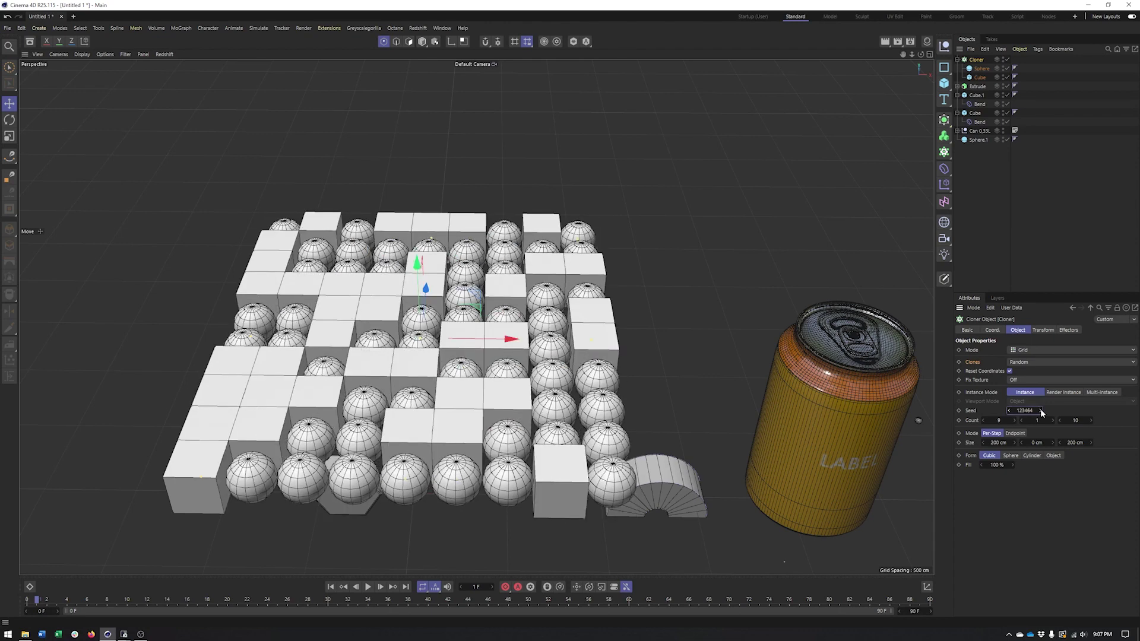
{"action": "left_click", "coordinate": [1041, 411]}
{"action": "left_click", "coordinate": [1040, 410]}
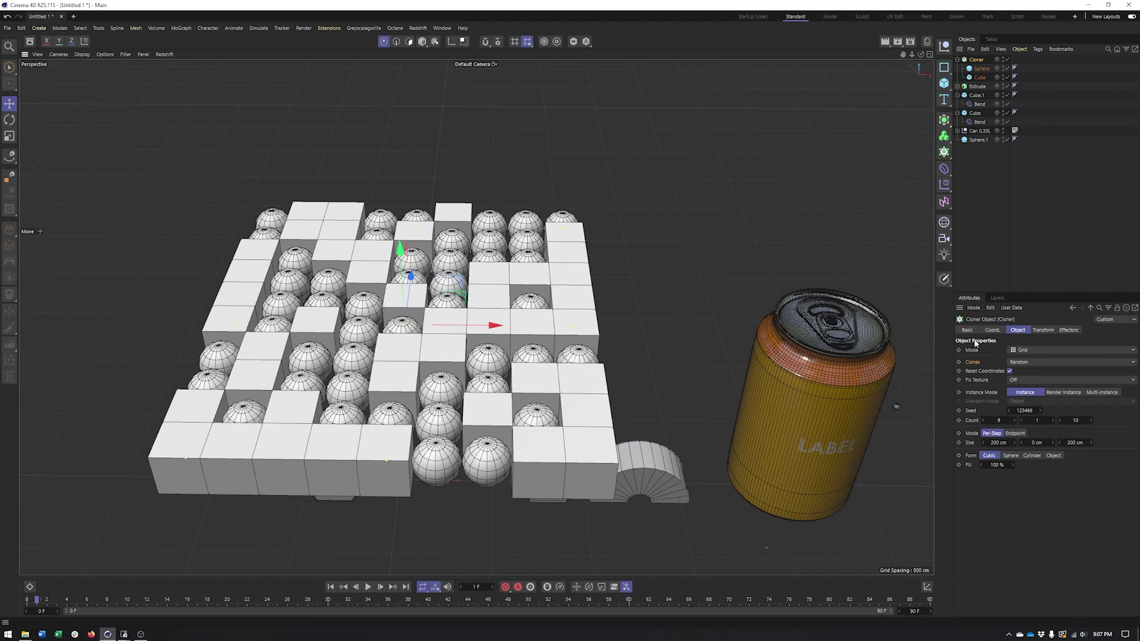
{"action": "left_click", "coordinate": [1032, 363]}
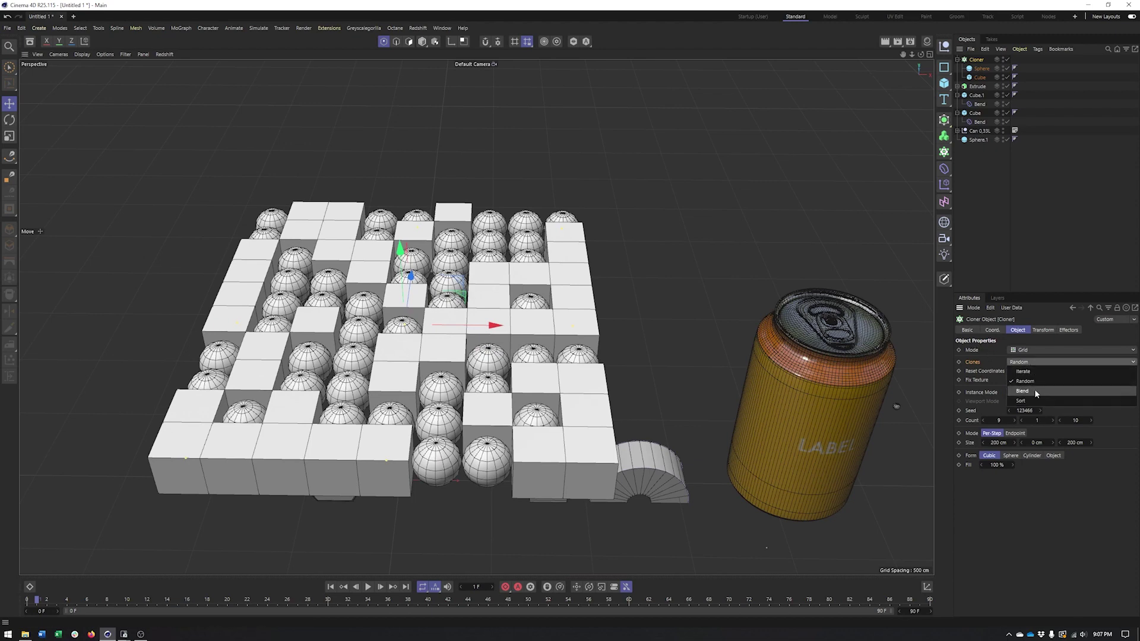
{"action": "left_click", "coordinate": [547, 343]}
{"action": "left_click_drag", "start_coordinate": [548, 342], "coordinate": [483, 345], "text": "alt"}
{"action": "middle_click_drag", "start_coordinate": [892, 353], "coordinate": [861, 318], "text": "alt"}
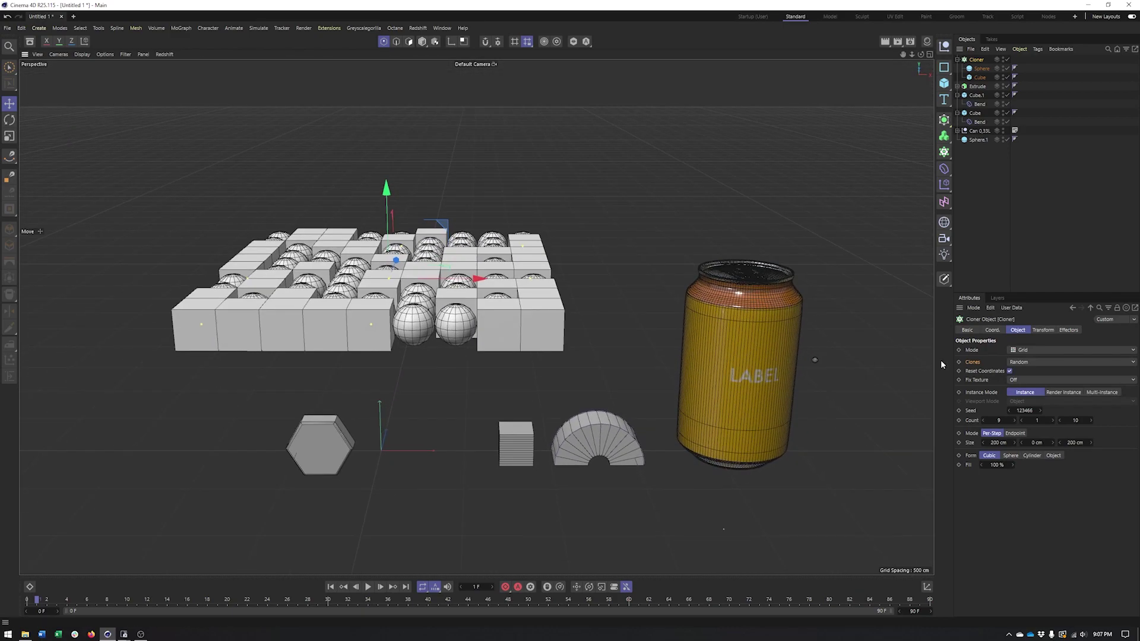
Set the Cloner's mode to Linear
{"action": "left_click", "coordinate": [1018, 353]}
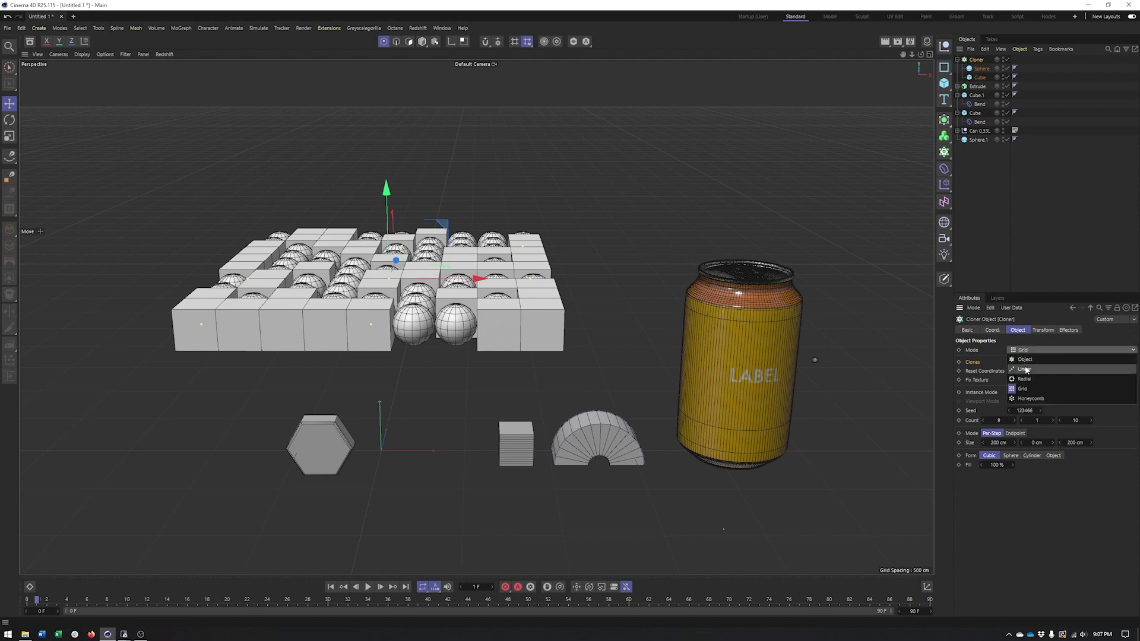
{"action": "left_click", "coordinate": [1027, 369]}
{"action": "mouse_move", "coordinate": [482, 314]}
{"action": "middle_mouse_down", "text": "alt"}
{"action": "mouse_move", "coordinate": [507, 316]}
{"action": "mouse_move", "coordinate": [491, 323]}
{"action": "middle_mouse_up", "text": "alt"}
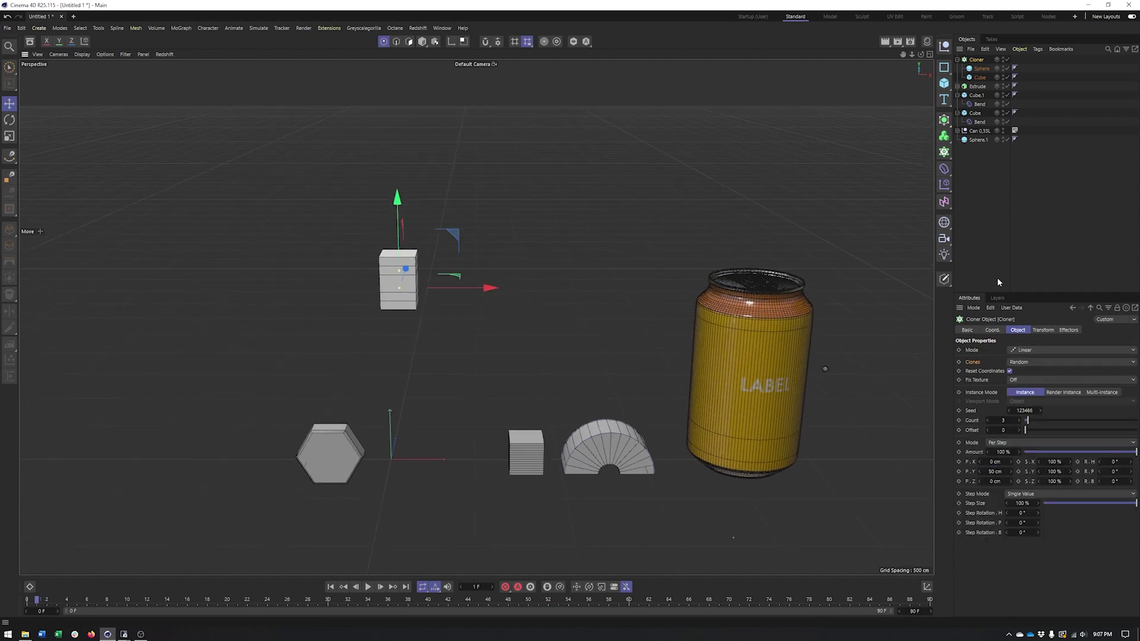
Delete the Sphere from inside the Cloner, leaving the Cube as its only child
{"action": "left_click", "coordinate": [980, 77]}
{"action": "left_click", "coordinate": [983, 70]}
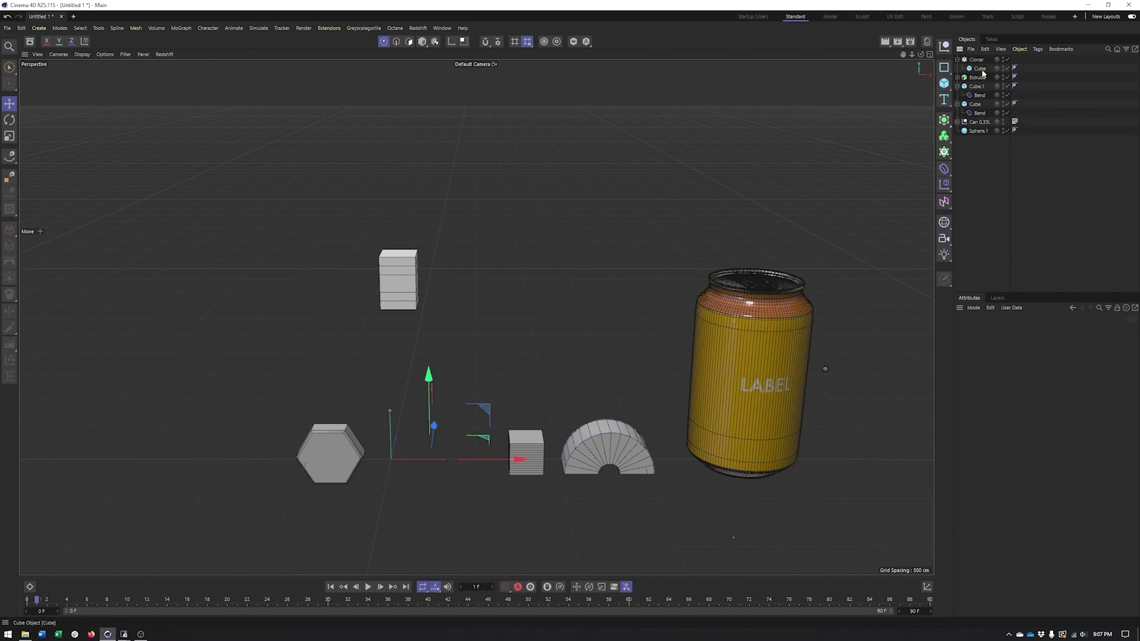
{"action": "key", "text": "Delete"}
Set the linear Cloner's per-step Y position to 205 cm so the cubes stack vertically
{"action": "middle_click_drag", "start_coordinate": [511, 317], "coordinate": [524, 235], "text": "alt"}
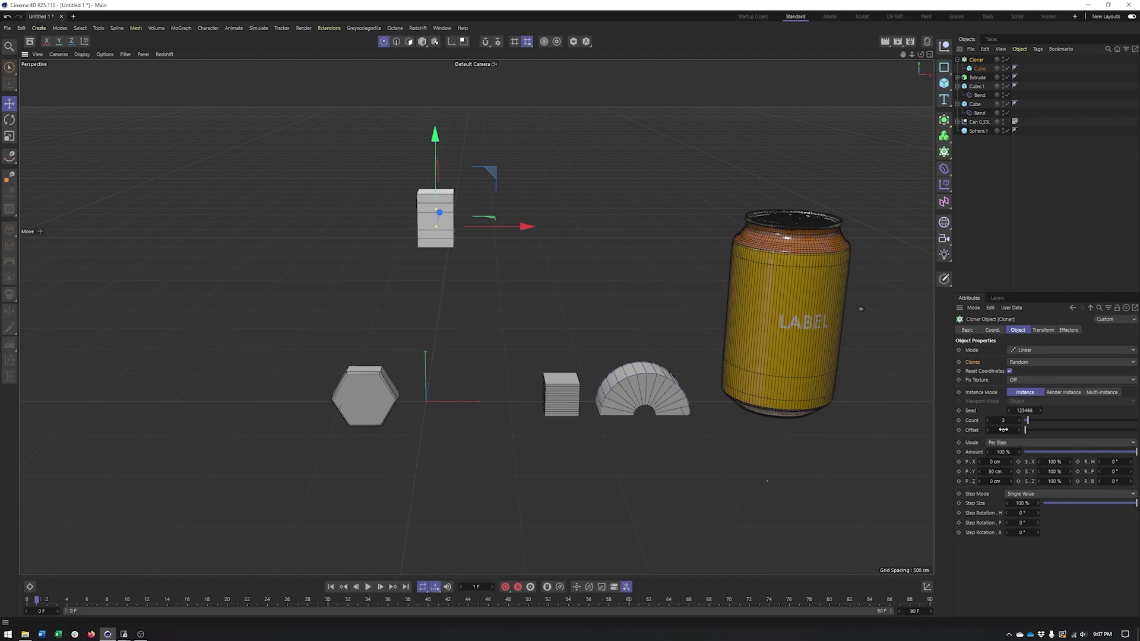
{"action": "middle_click_drag", "start_coordinate": [538, 347], "coordinate": [532, 348], "text": "alt"}
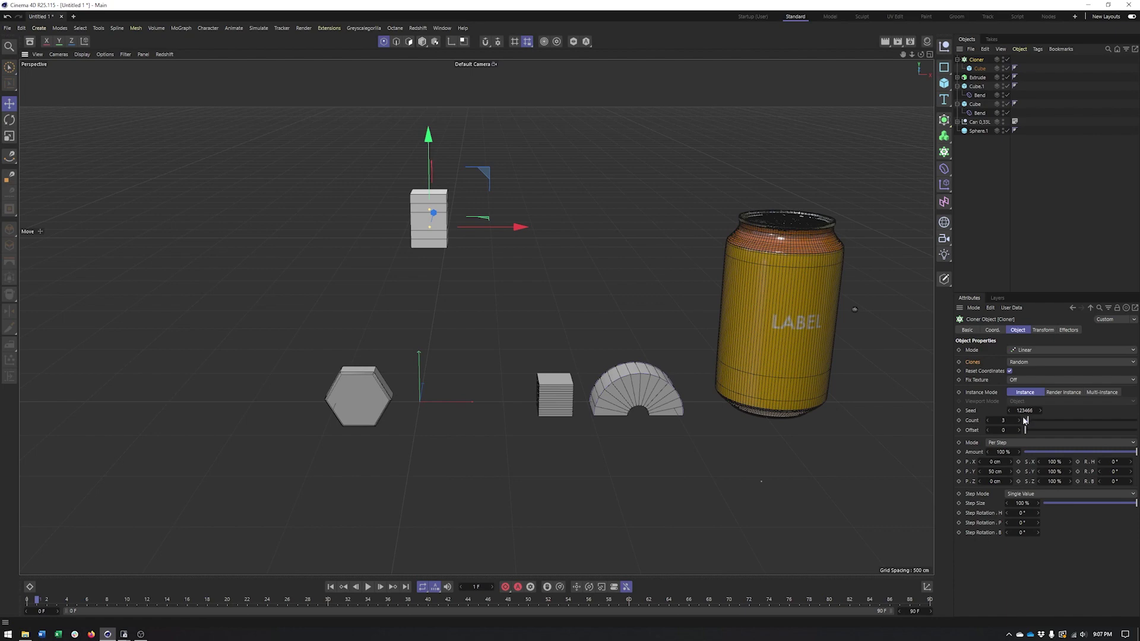
{"action": "left_click_drag", "start_coordinate": [1012, 472], "coordinate": [1080, 472]}
{"action": "middle_click_drag", "start_coordinate": [487, 268], "coordinate": [493, 245], "text": "alt"}
Lower the Cloner along the Y axis and increase its clone count to 9
{"action": "left_click_drag", "start_coordinate": [436, 116], "coordinate": [435, 228]}
{"action": "middle_click_drag", "start_coordinate": [436, 343], "coordinate": [406, 326], "text": "alt"}
{"action": "scroll", "coordinate": [453, 326], "scroll_direction": "down", "scroll_amount": 1}
{"action": "left_click_drag", "start_coordinate": [1021, 421], "coordinate": [1035, 422]}
{"action": "left_click_drag", "start_coordinate": [493, 287], "coordinate": [504, 341], "text": "alt"}
Set the linear Cloner's Clones option to Iterate
{"action": "left_click", "coordinate": [1064, 362]}
{"action": "left_click", "coordinate": [1064, 372]}
{"action": "mouse_move", "coordinate": [523, 262]}
{"action": "left_mouse_down", "text": "alt"}
{"action": "mouse_move", "coordinate": [546, 285]}
{"action": "mouse_move", "coordinate": [538, 274]}
{"action": "left_mouse_up", "text": "alt"}
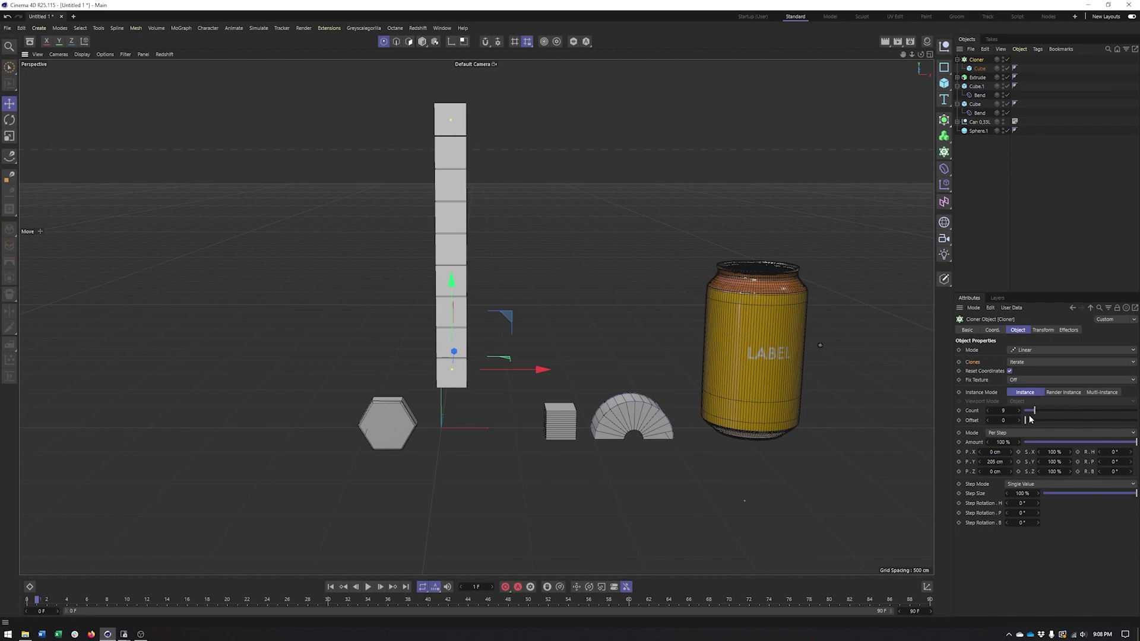
Increase the linear Cloner's Offset to 2
{"action": "left_click", "coordinate": [1020, 421]}
{"action": "left_click", "coordinate": [1019, 421]}
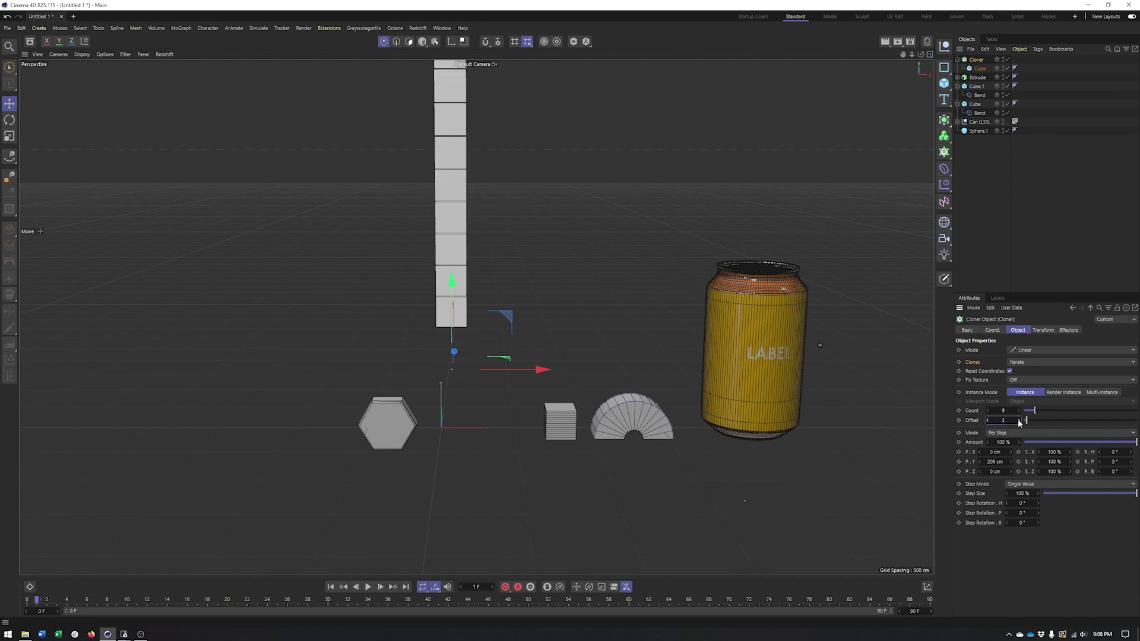
Raise the linear Cloner's Offset to 3 and return it to 0
{"action": "left_click", "coordinate": [1019, 421]}
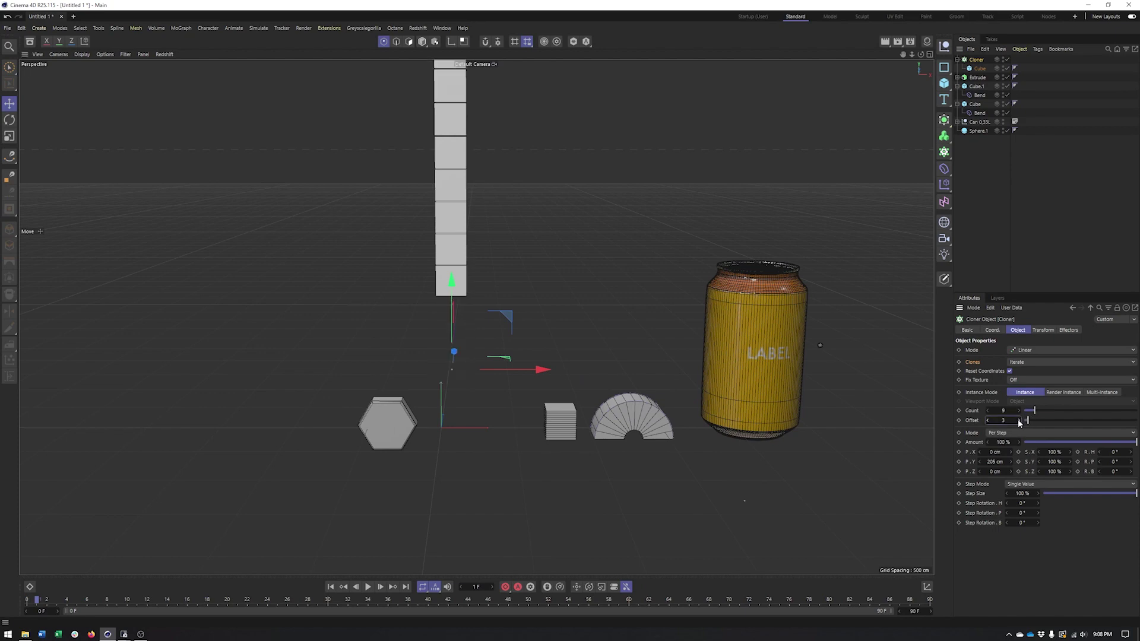
{"action": "left_click", "coordinate": [987, 421]}
{"action": "left_click", "coordinate": [988, 421]}
{"action": "left_click", "coordinate": [987, 420]}
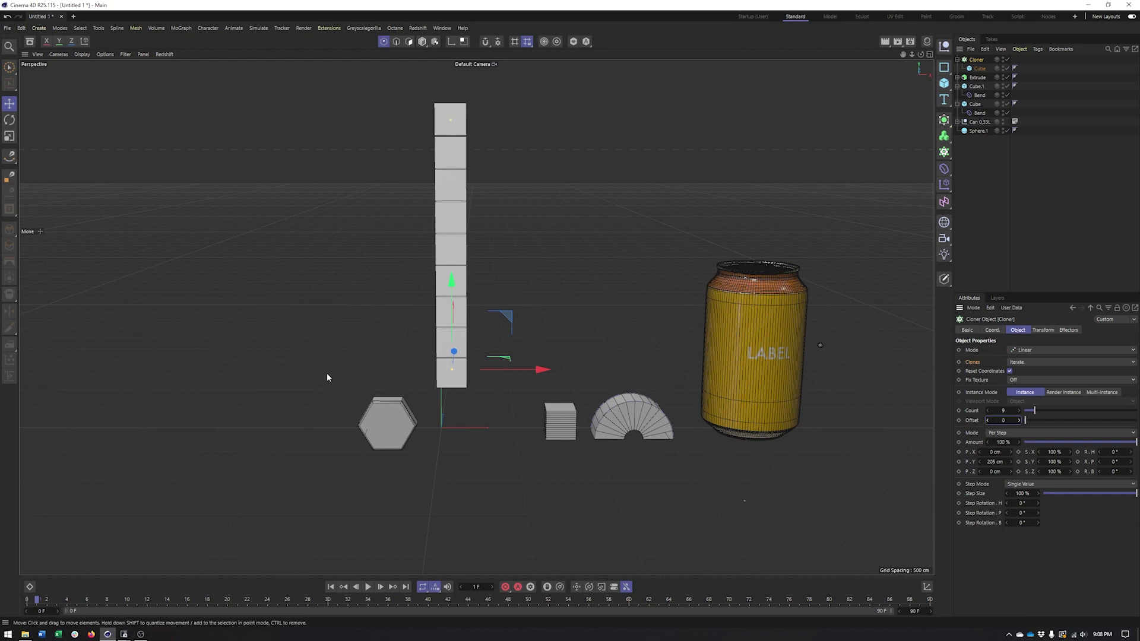
Try higher Offset values on the cube stack again and bring the Offset back to 0
{"action": "left_click", "coordinate": [1020, 421]}
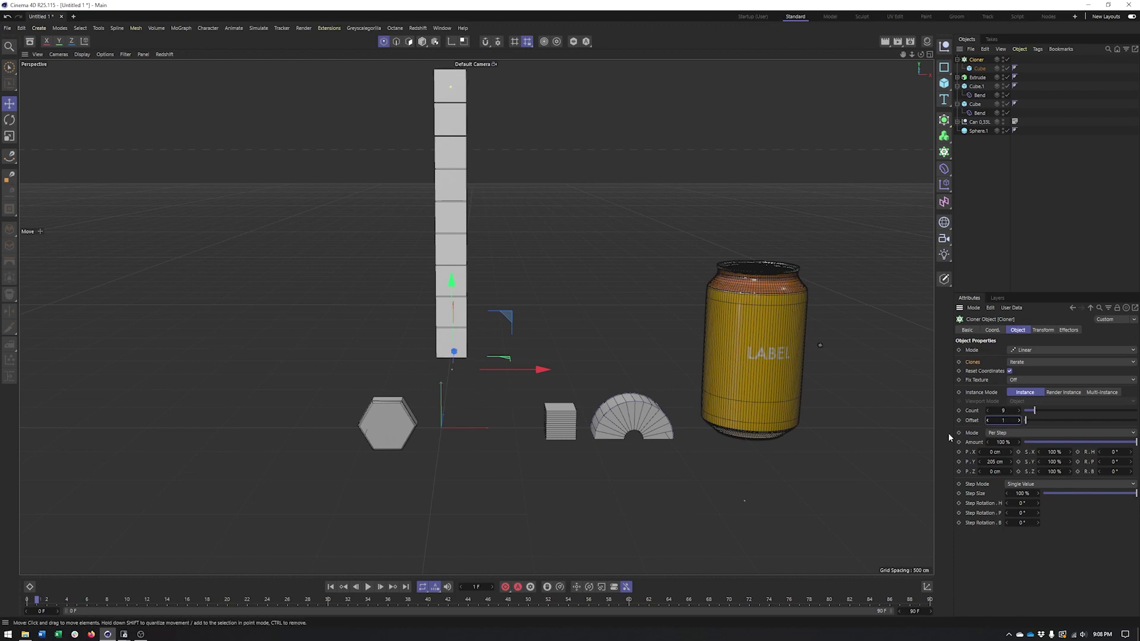
{"action": "left_click", "coordinate": [1020, 421]}
{"action": "left_click", "coordinate": [1020, 420]}
{"action": "left_click", "coordinate": [989, 420]}
{"action": "left_click", "coordinate": [989, 421]}
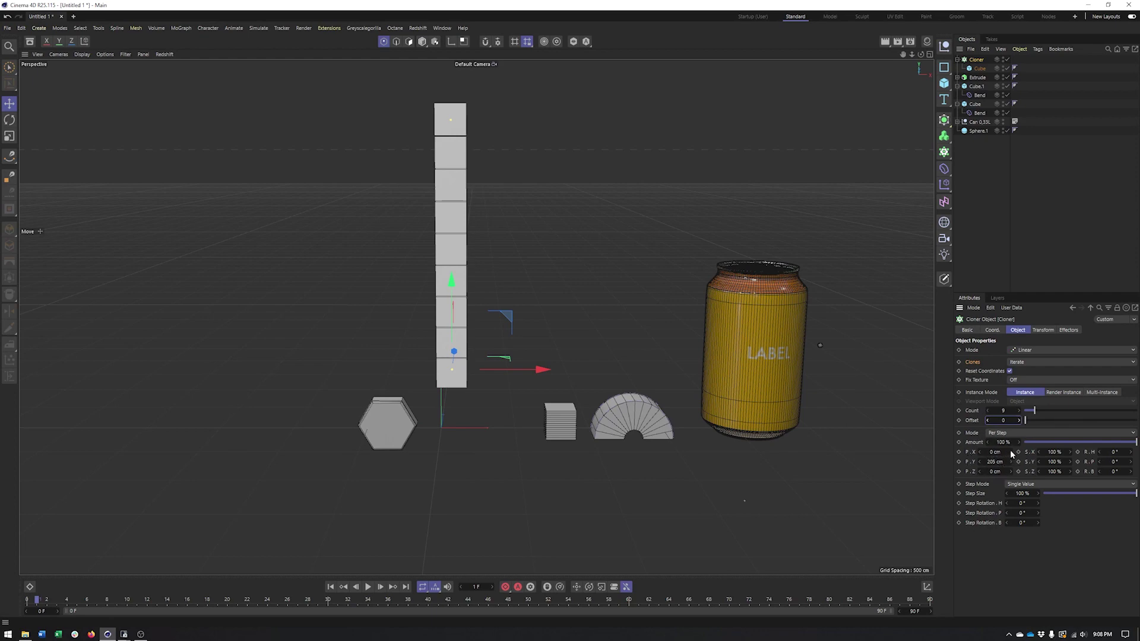
Set the Cloner's per-step X position to 85 cm, X scale to 92% and heading rotation to 13°
{"action": "mouse_move", "coordinate": [1010, 454]}
{"action": "left_mouse_down"}
{"action": "mouse_move", "coordinate": [1040, 454]}
{"action": "mouse_move", "coordinate": [980, 454]}
{"action": "mouse_move", "coordinate": [1043, 452]}
{"action": "left_mouse_up"}
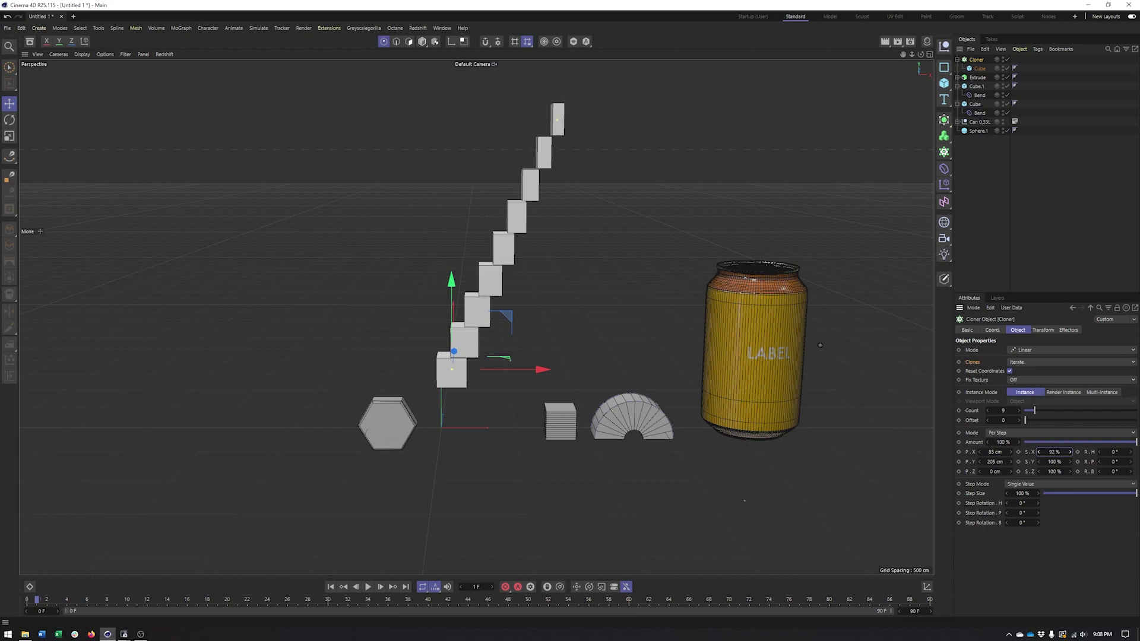
{"action": "left_click_drag", "start_coordinate": [1133, 454], "coordinate": [1138, 453]}
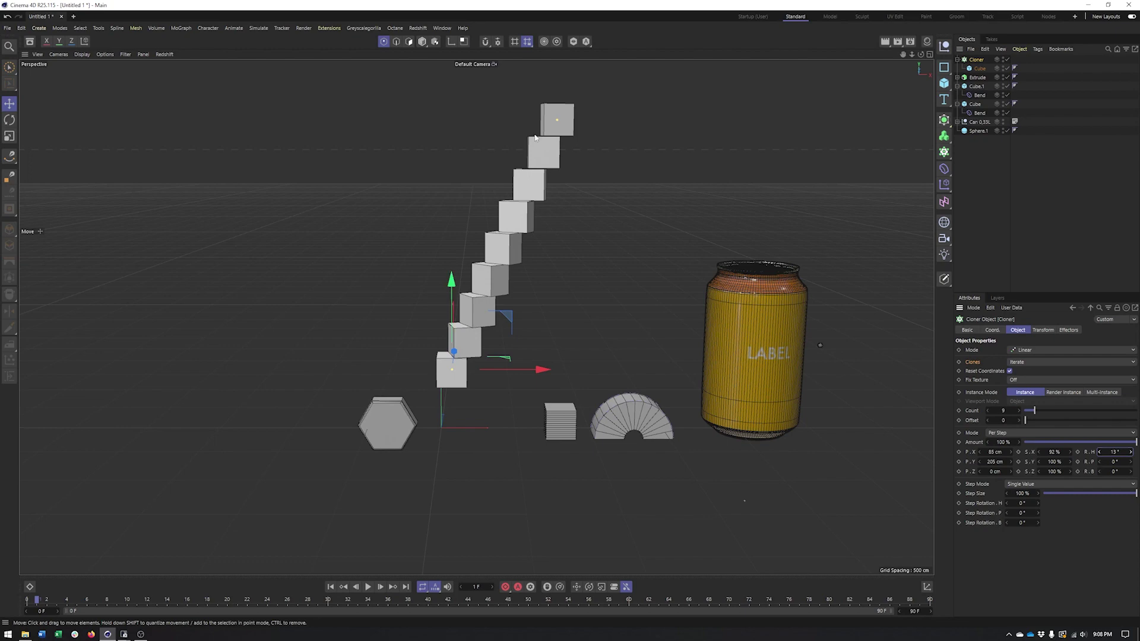
{"action": "middle_click_drag", "start_coordinate": [580, 191], "coordinate": [545, 192], "text": "alt"}
{"action": "left_click_drag", "start_coordinate": [508, 227], "coordinate": [510, 218], "text": "alt"}
{"action": "middle_click_drag", "start_coordinate": [510, 218], "coordinate": [495, 247], "text": "alt"}
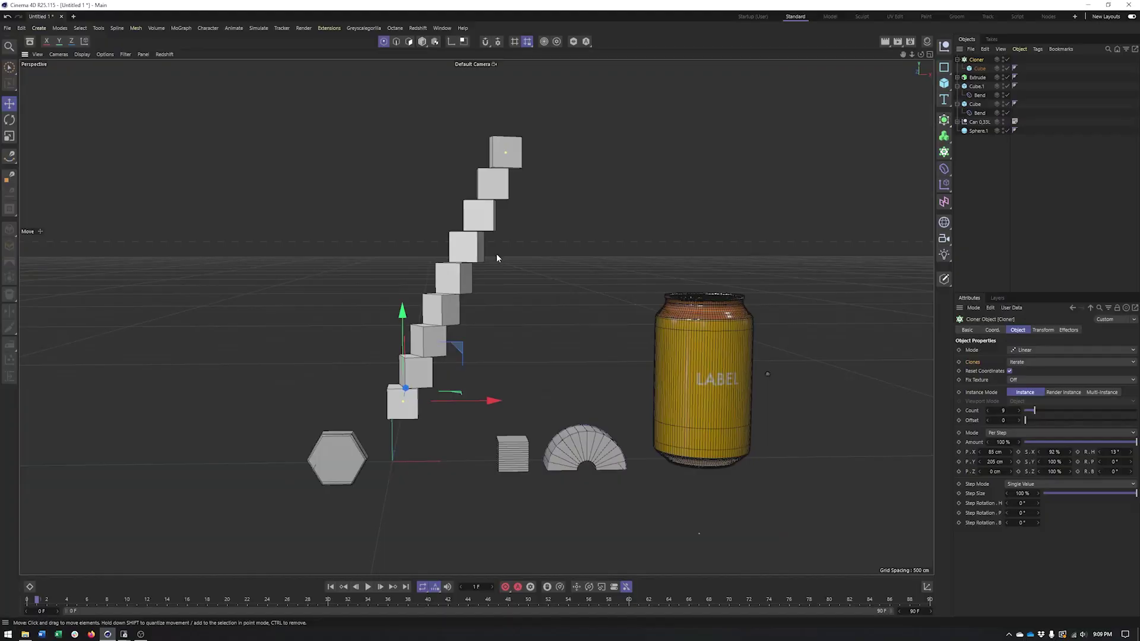
{"action": "left_click_drag", "start_coordinate": [496, 254], "coordinate": [527, 281], "text": "alt"}
{"action": "right_click_drag", "start_coordinate": [527, 278], "coordinate": [529, 278], "text": "alt"}
{"action": "middle_click_drag", "start_coordinate": [529, 277], "coordinate": [538, 280], "text": "alt"}
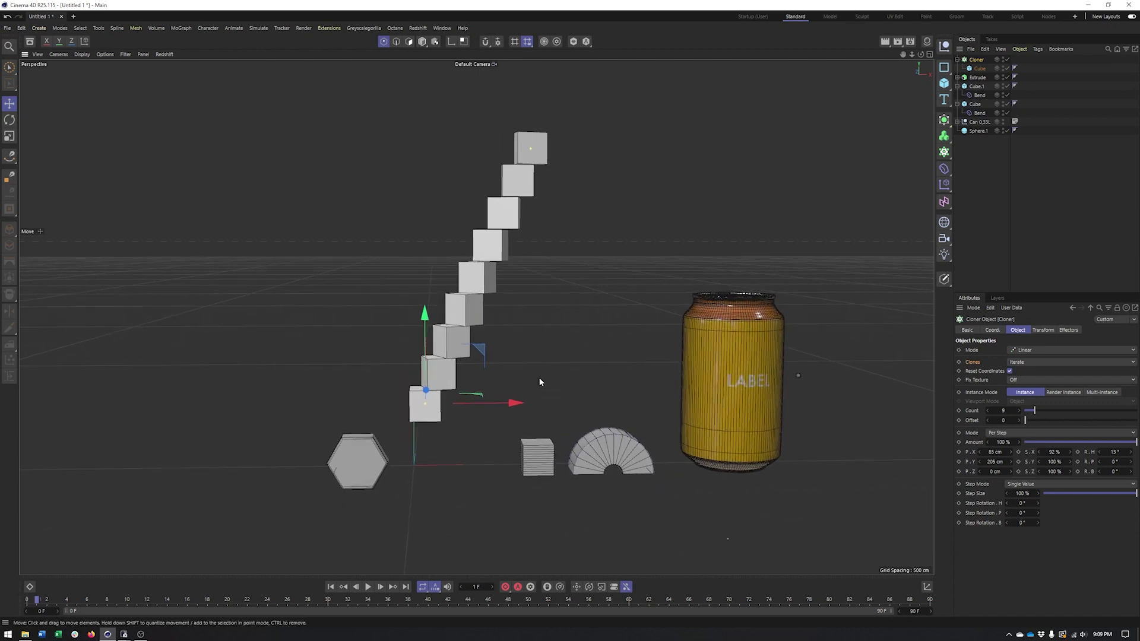
{"action": "middle_click_drag", "start_coordinate": [539, 379], "coordinate": [539, 391], "text": "alt"}
{"action": "left_click_drag", "start_coordinate": [539, 391], "coordinate": [530, 391], "text": "alt"}
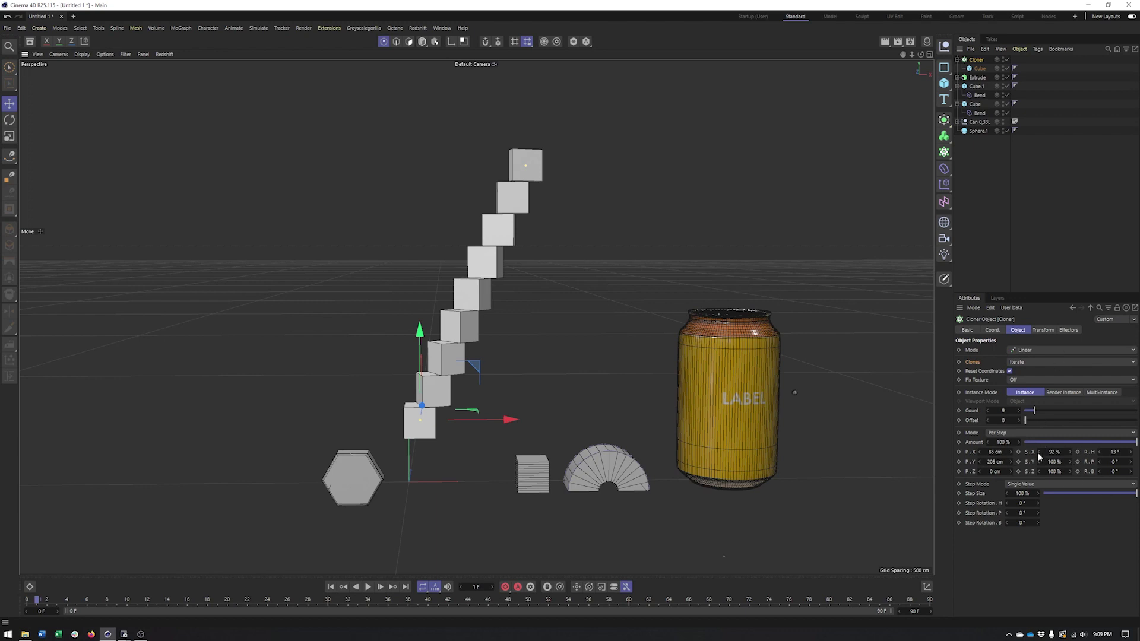
Reset the Cloner's per-step X scale to 100%, heading rotation to 0° and X position to 0 cm
{"action": "left_click_drag", "start_coordinate": [1039, 456], "coordinate": [1040, 454]}
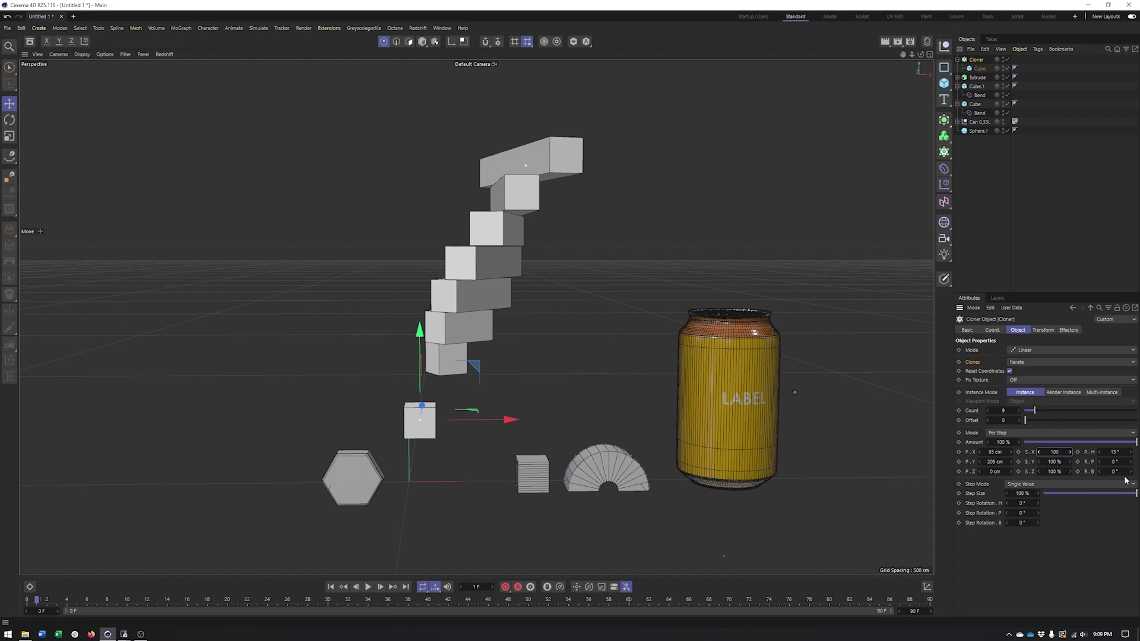
{"action": "key", "text": "Return"}
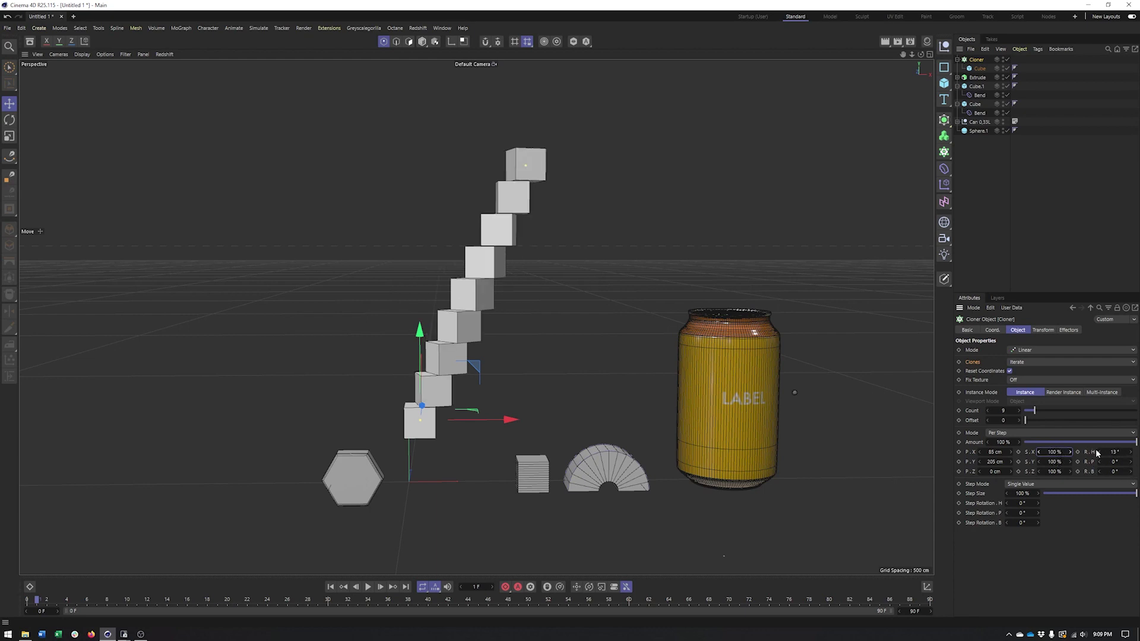
{"action": "right_click", "coordinate": [1100, 452]}
{"action": "left_click", "coordinate": [1001, 452]}
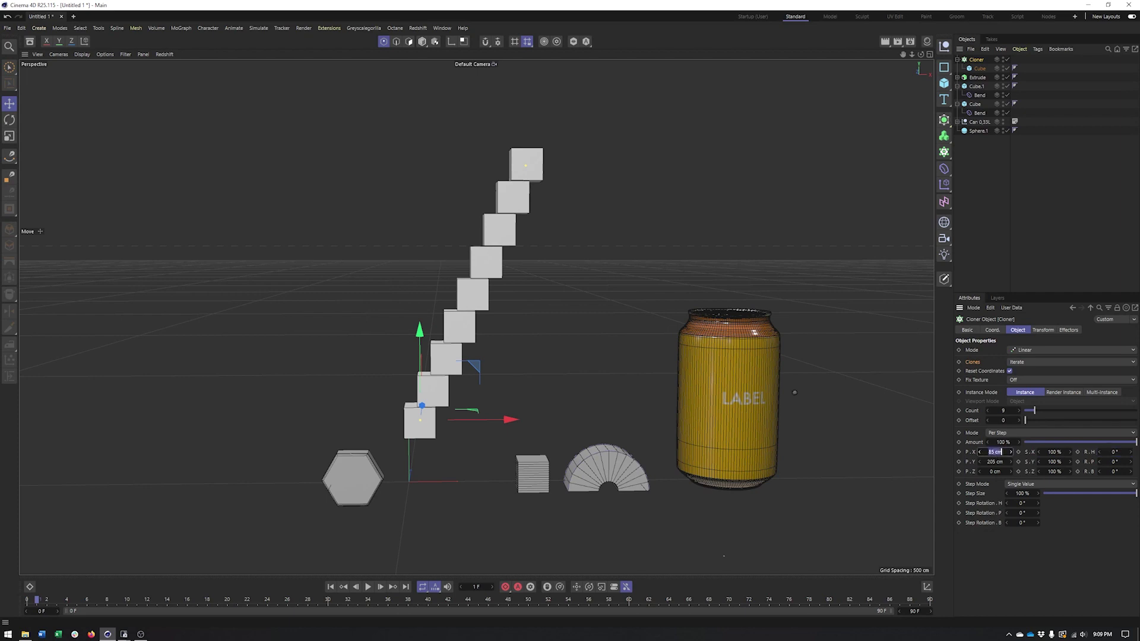
{"action": "right_click", "coordinate": [1011, 453]}
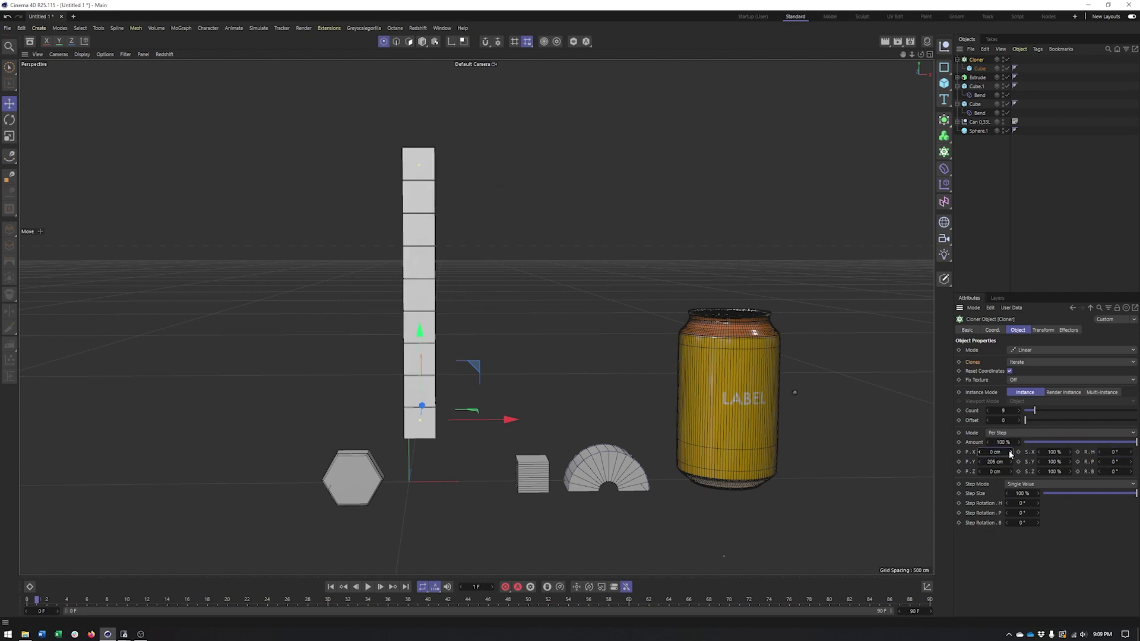
Reset the Cloner's per-step Y position and set it to 203 cm so the cubes stack again
{"action": "right_click", "coordinate": [1010, 462]}
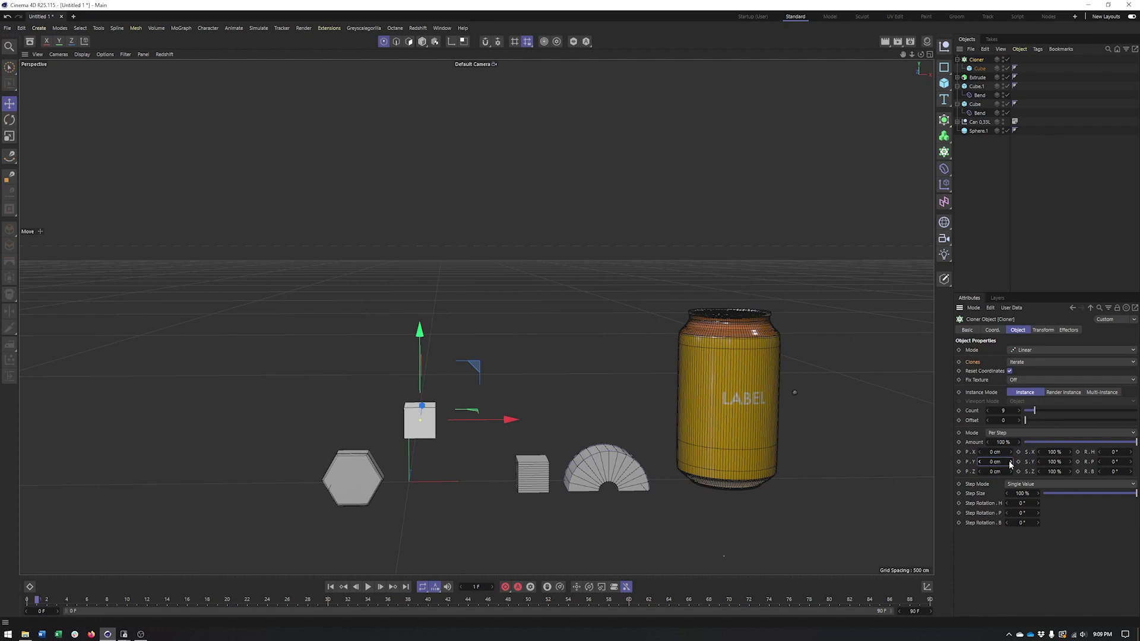
{"action": "mouse_move", "coordinate": [1010, 464]}
{"action": "left_mouse_down"}
{"action": "mouse_move", "coordinate": [1067, 459]}
{"action": "mouse_move", "coordinate": [1006, 456]}
{"action": "left_mouse_up"}
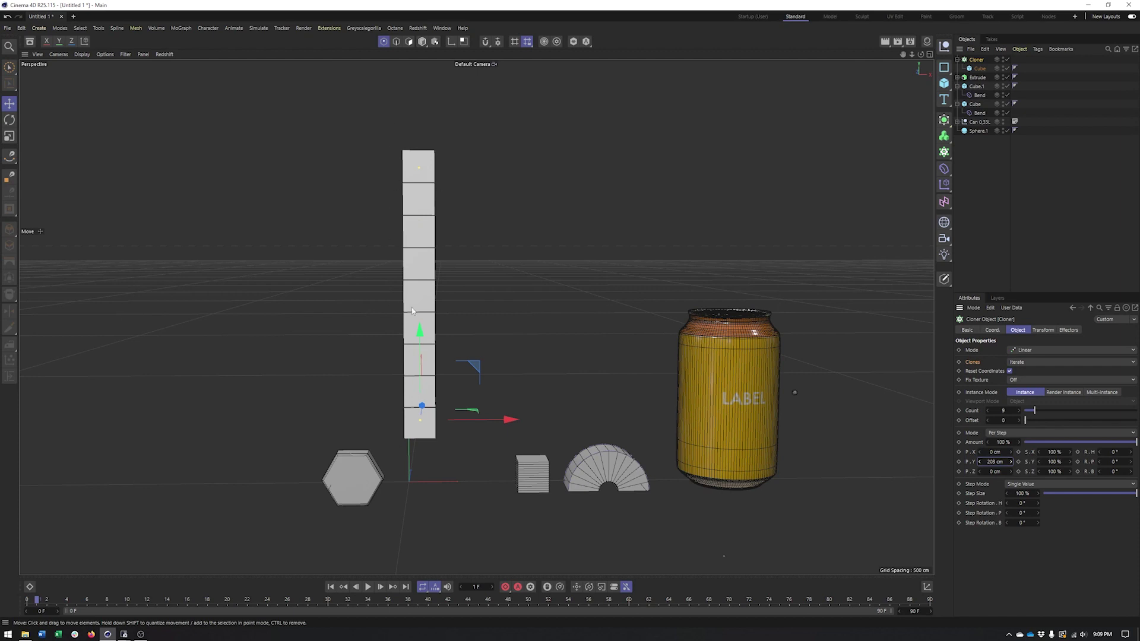
{"action": "middle_click_drag", "start_coordinate": [412, 311], "coordinate": [422, 310], "text": "alt"}
Delete the cube inside the Cloner and nest Cube.1 and Cube, each with its Bend deformer, in its place
{"action": "left_click", "coordinate": [977, 69]}
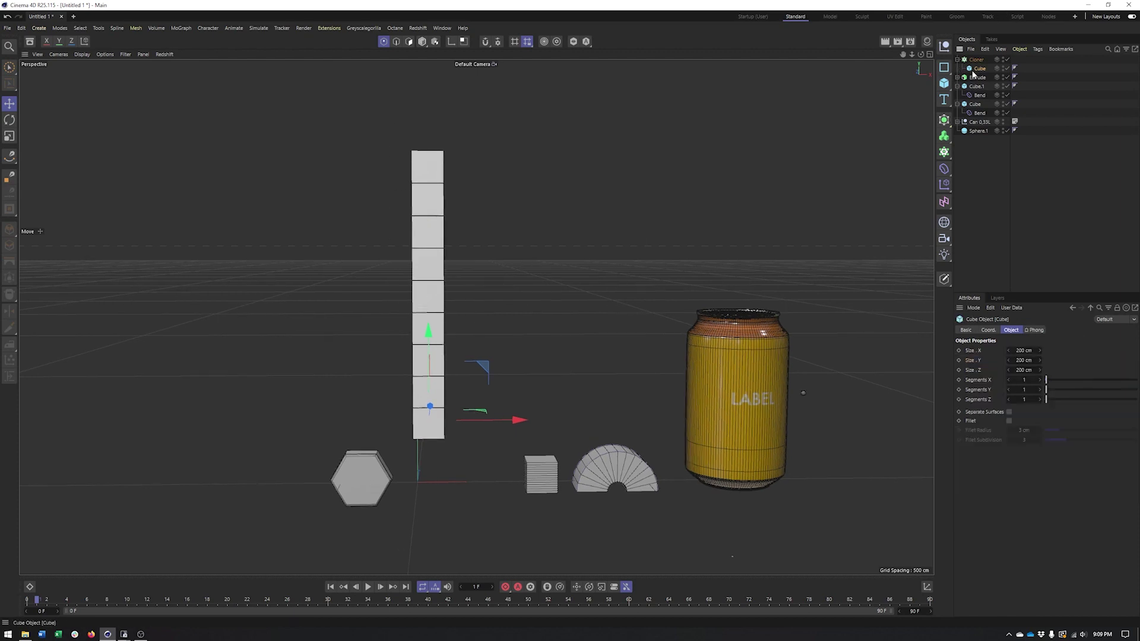
{"action": "key", "text": "Delete"}
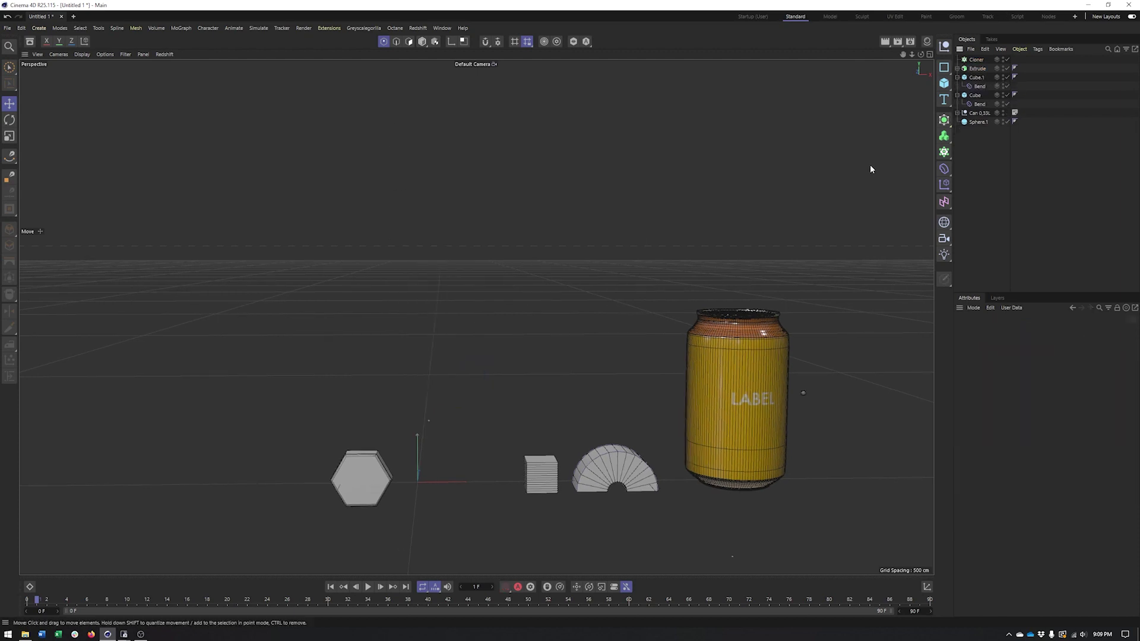
{"action": "left_click", "coordinate": [975, 78]}
{"action": "left_click", "coordinate": [957, 77]}
{"action": "left_click", "coordinate": [957, 86]}
{"action": "left_click", "coordinate": [971, 88], "text": "ctrl"}
{"action": "left_click_drag", "start_coordinate": [975, 79], "coordinate": [978, 61]}
Set the Cloner's Clones option to Blend
{"action": "left_click", "coordinate": [978, 60]}
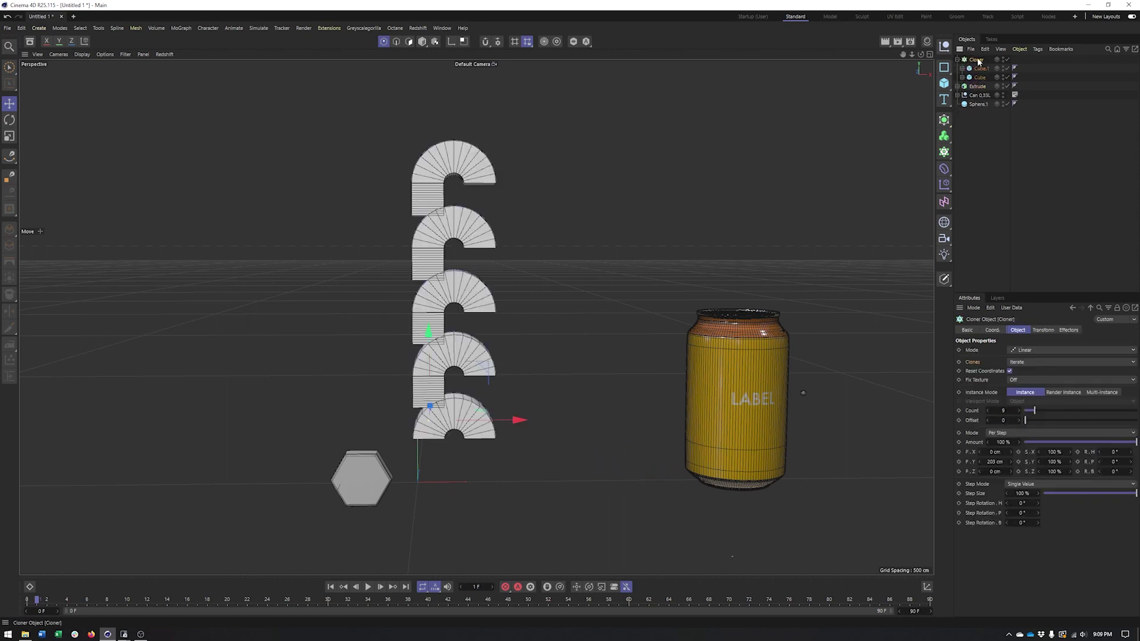
{"action": "left_click", "coordinate": [1021, 362]}
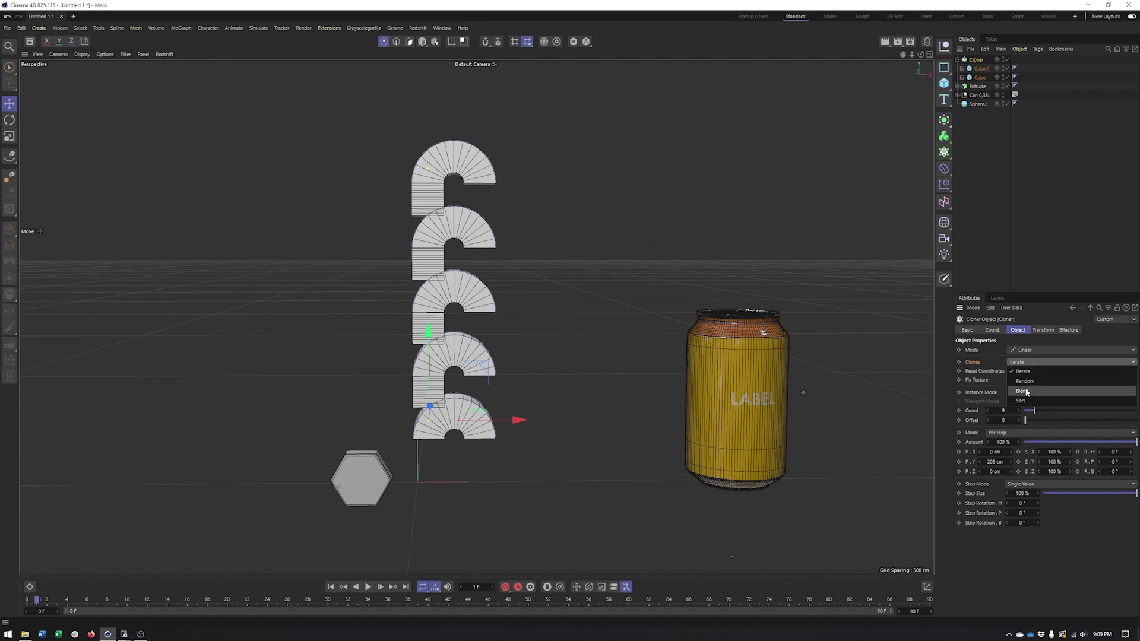
{"action": "left_click", "coordinate": [1024, 391]}
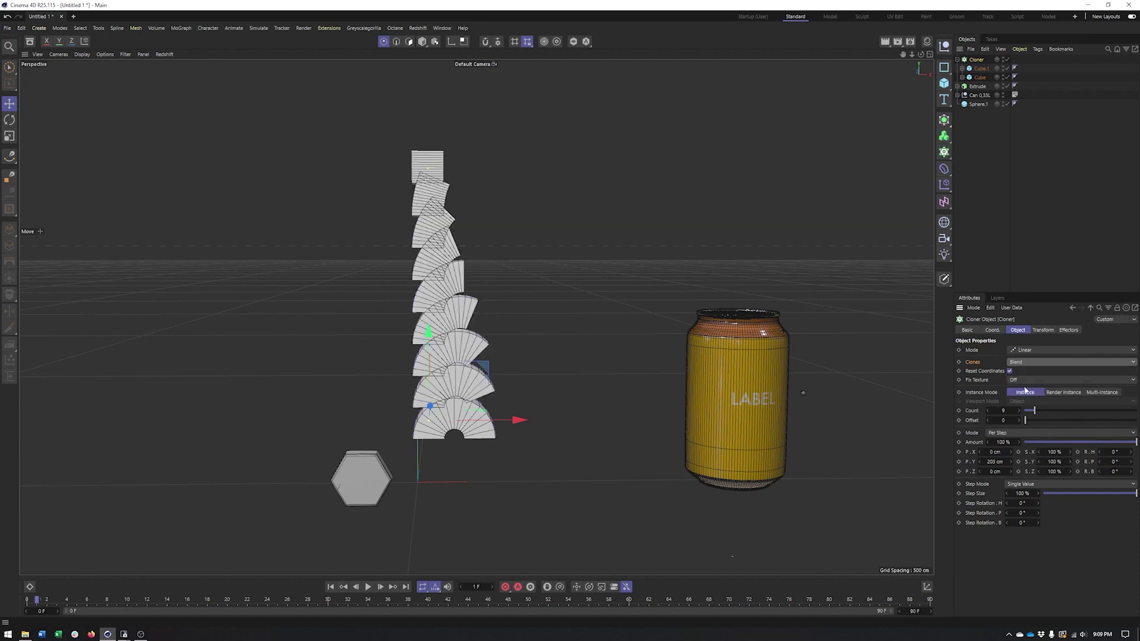
Examine the Bend settings of the two cubes inside the Cloner and compare them with the blended stack
{"action": "left_click", "coordinate": [980, 68]}
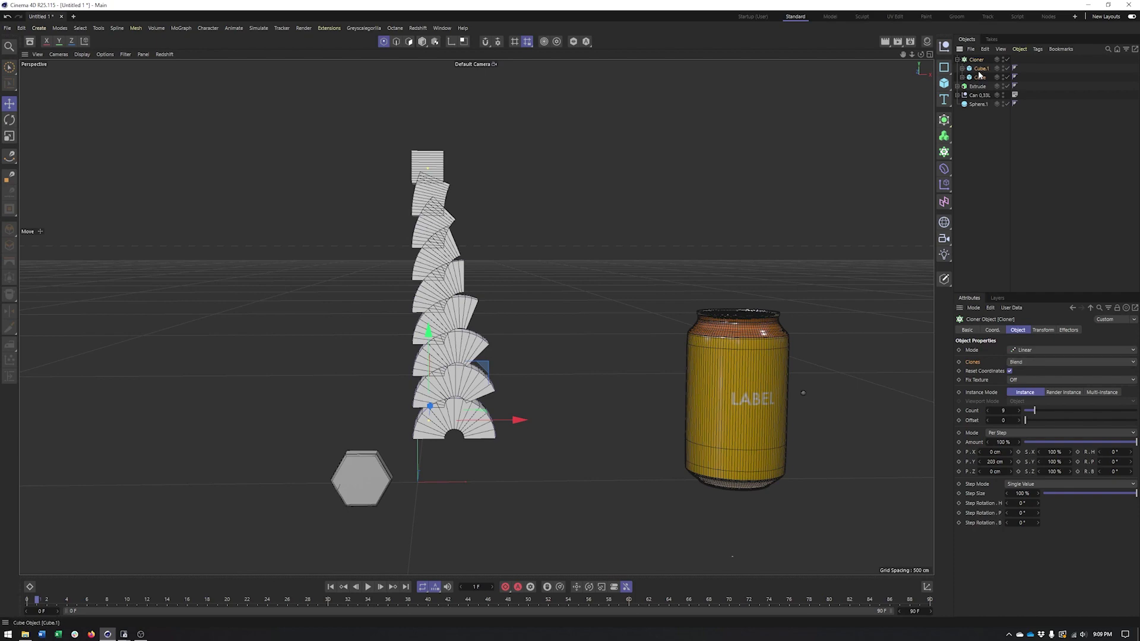
{"action": "left_click", "coordinate": [962, 78]}
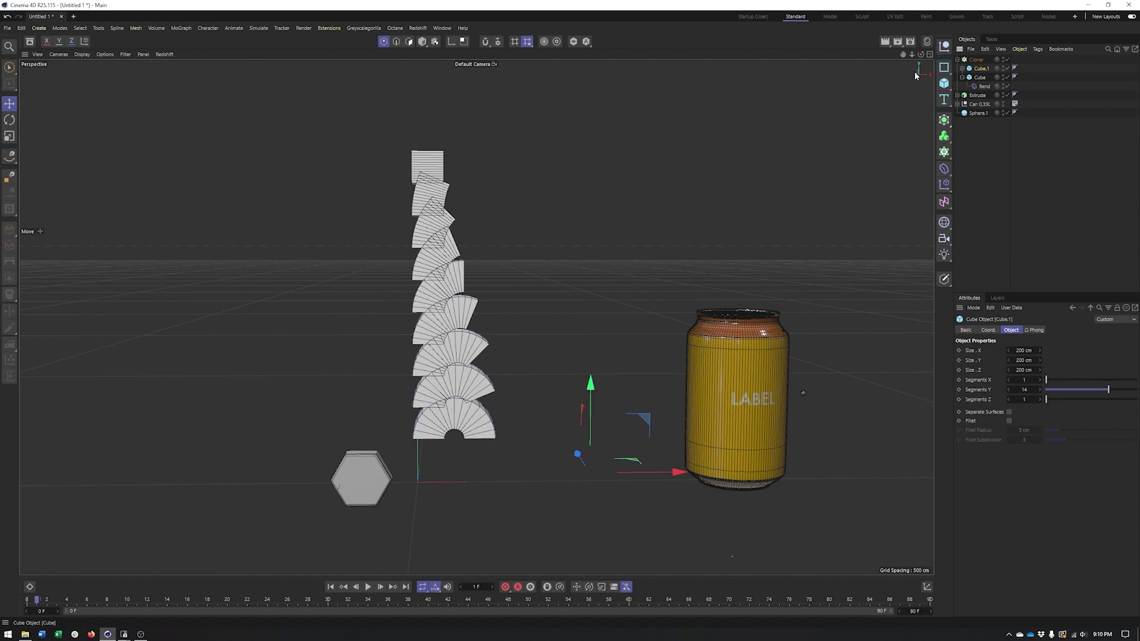
{"action": "middle_click_drag", "start_coordinate": [472, 284], "coordinate": [474, 286], "text": "alt"}
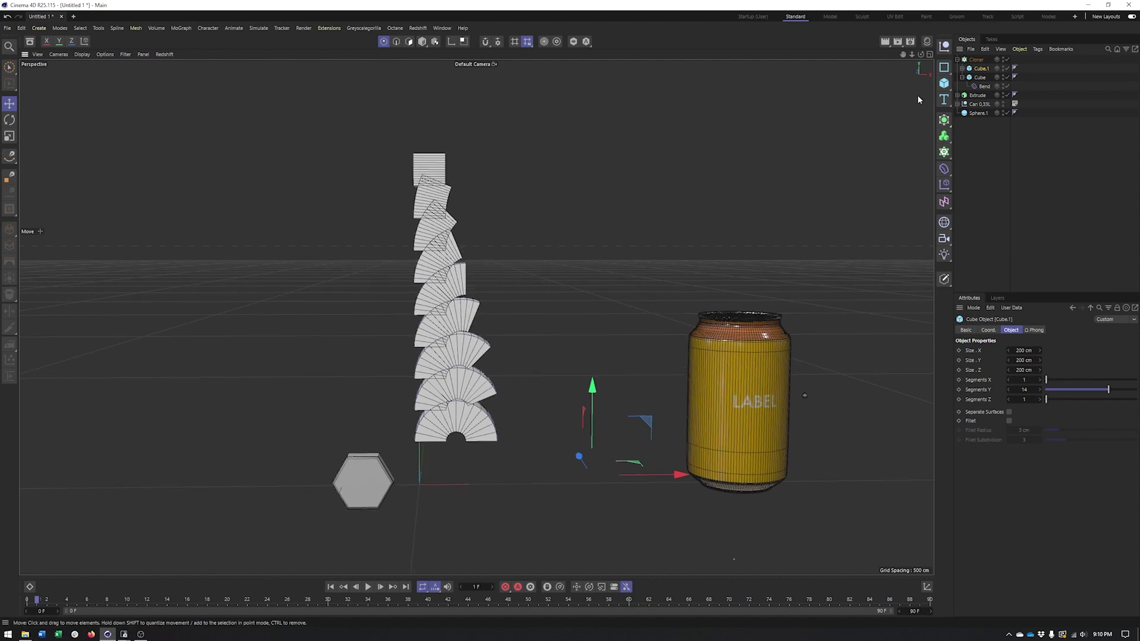
{"action": "left_click", "coordinate": [975, 59]}
{"action": "left_click_drag", "start_coordinate": [555, 276], "coordinate": [547, 281], "text": "alt"}
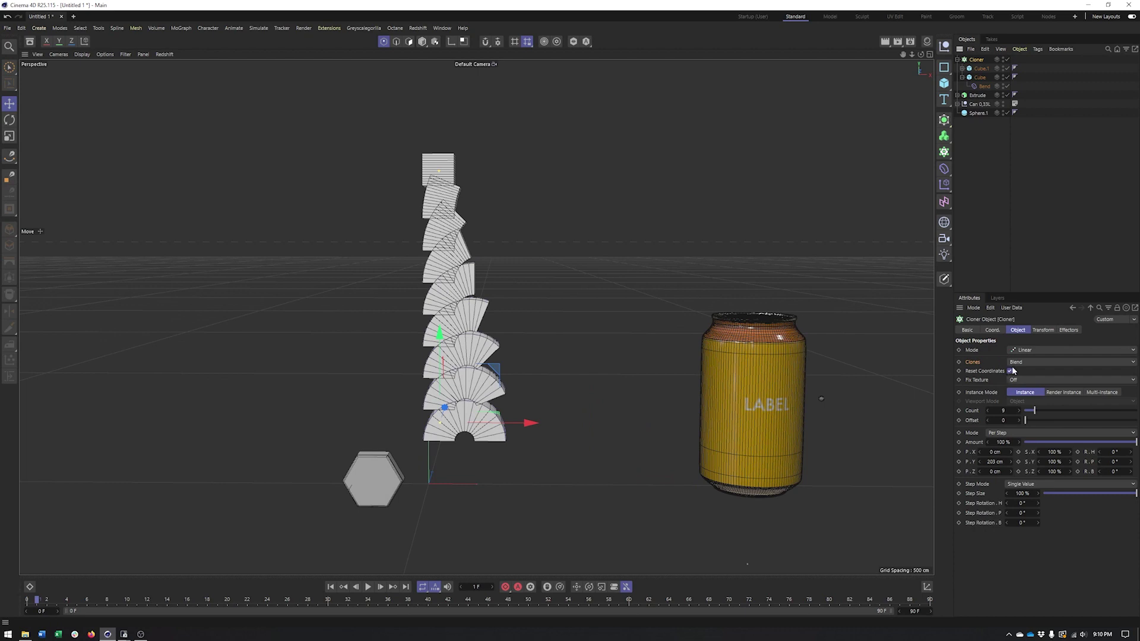
{"action": "middle_click_drag", "start_coordinate": [640, 356], "coordinate": [653, 356], "text": "alt"}
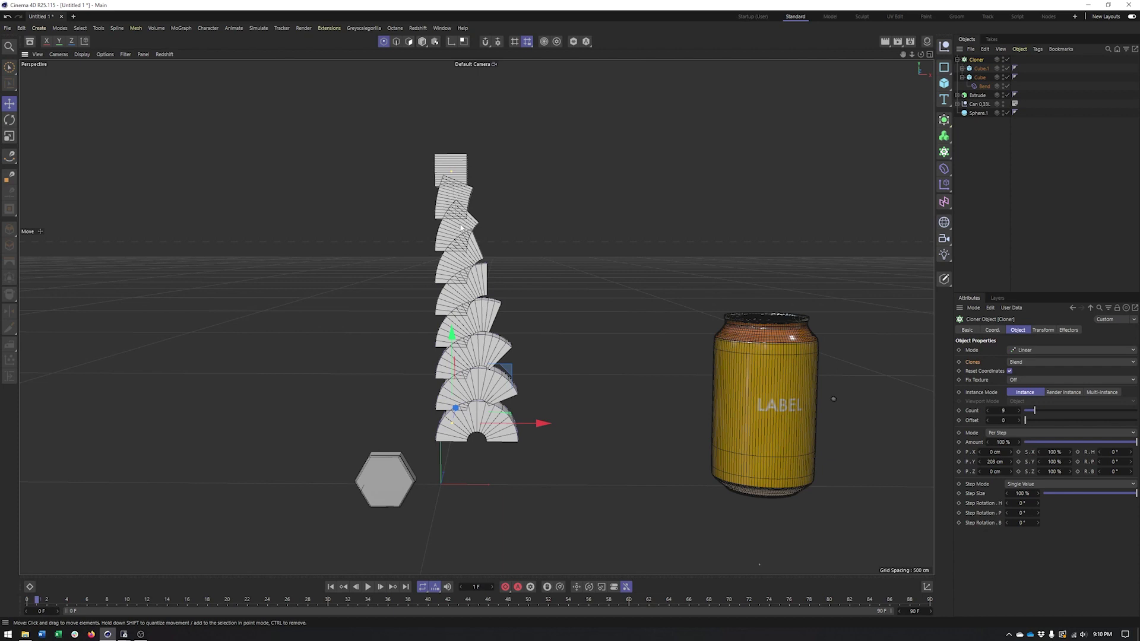
{"action": "left_click", "coordinate": [985, 87]}
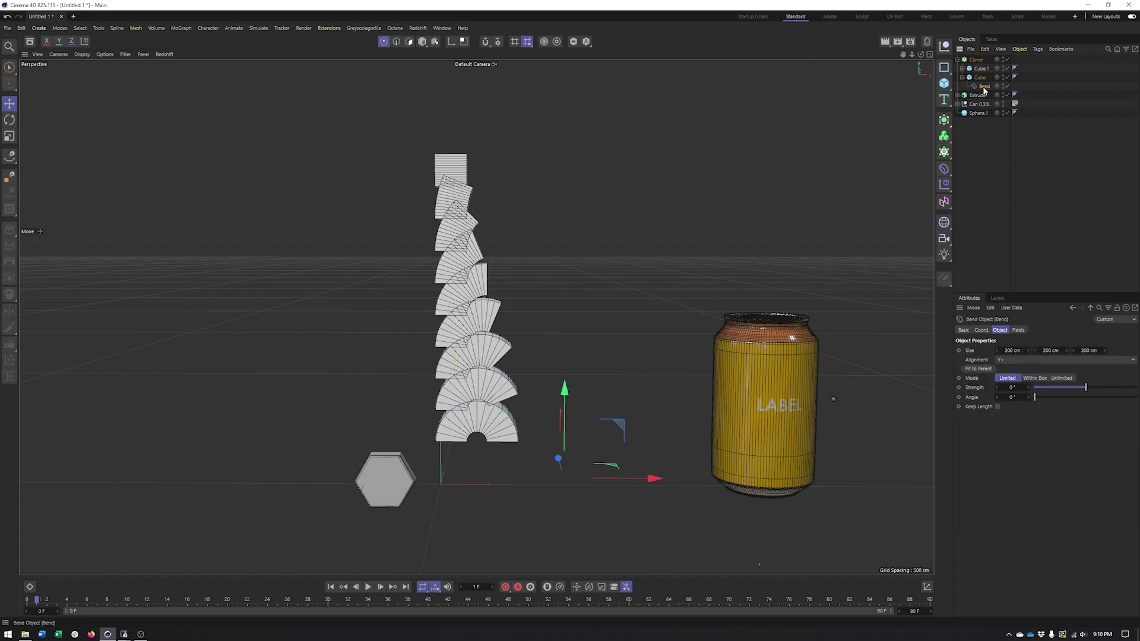
{"action": "left_click", "coordinate": [963, 69]}
{"action": "left_click", "coordinate": [983, 78]}
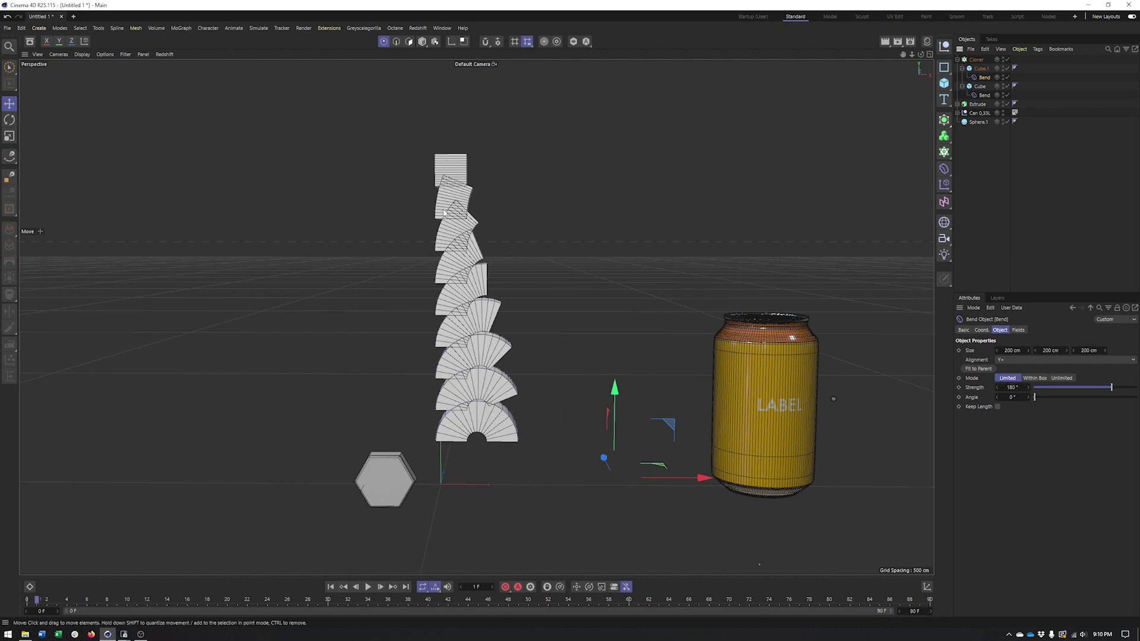
{"action": "middle_click_drag", "start_coordinate": [478, 226], "coordinate": [452, 243], "text": "alt"}
{"action": "left_click_drag", "start_coordinate": [451, 242], "coordinate": [446, 246], "text": "alt"}
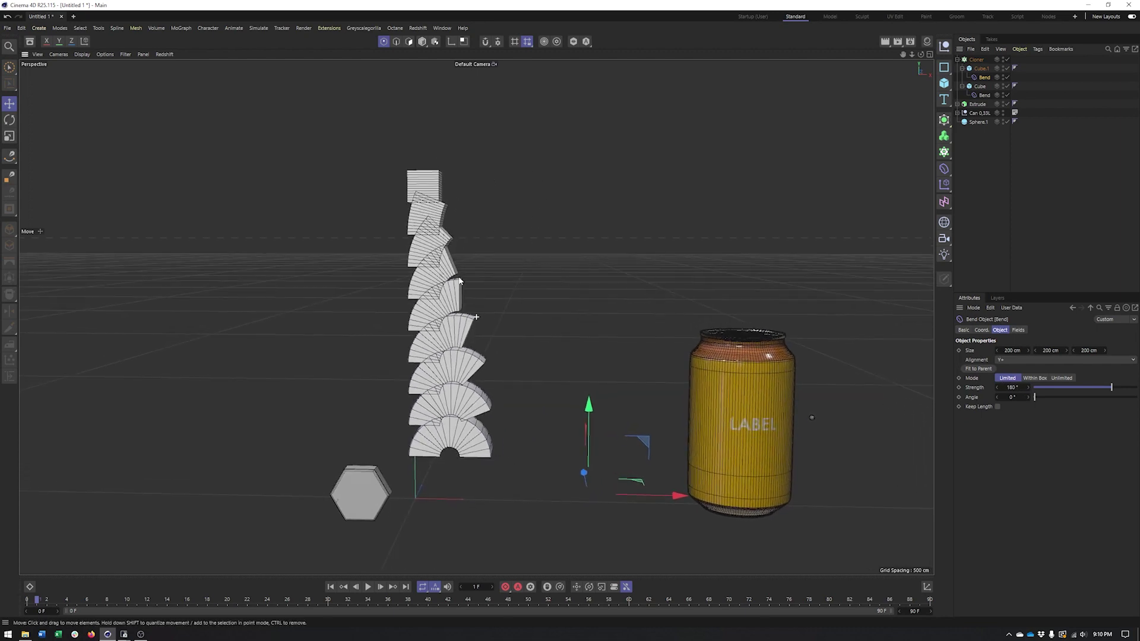
Add a Plain effector to the Cloner
{"action": "left_click", "coordinate": [976, 59]}
{"action": "middle_click_drag", "start_coordinate": [496, 382], "coordinate": [512, 358], "text": "alt"}
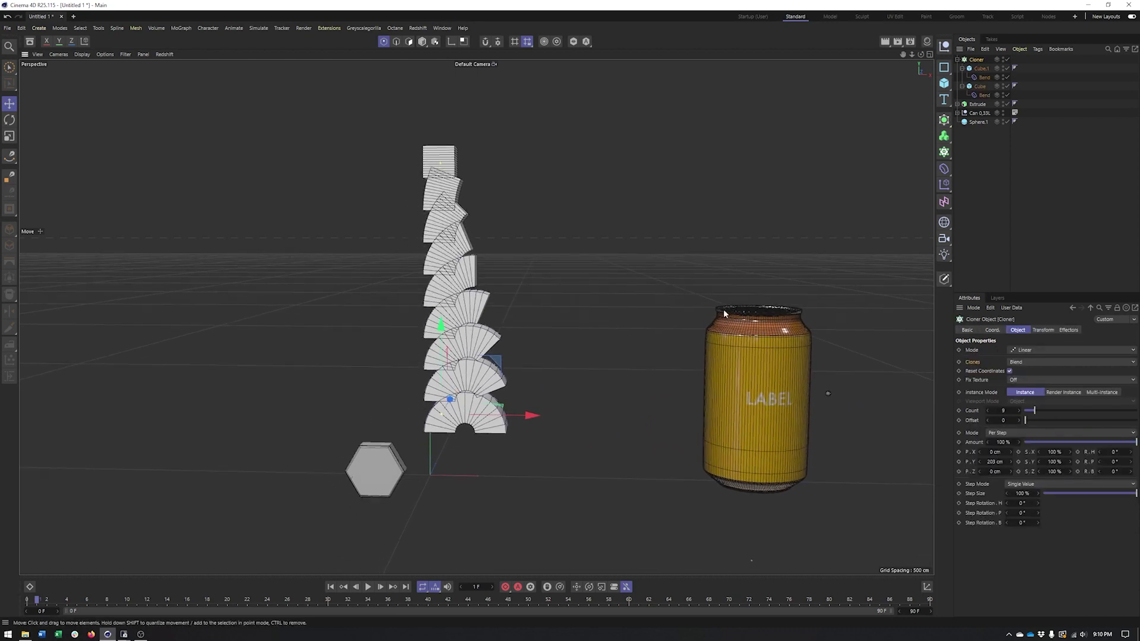
{"action": "left_click_drag", "start_coordinate": [721, 279], "coordinate": [572, 277], "text": "alt"}
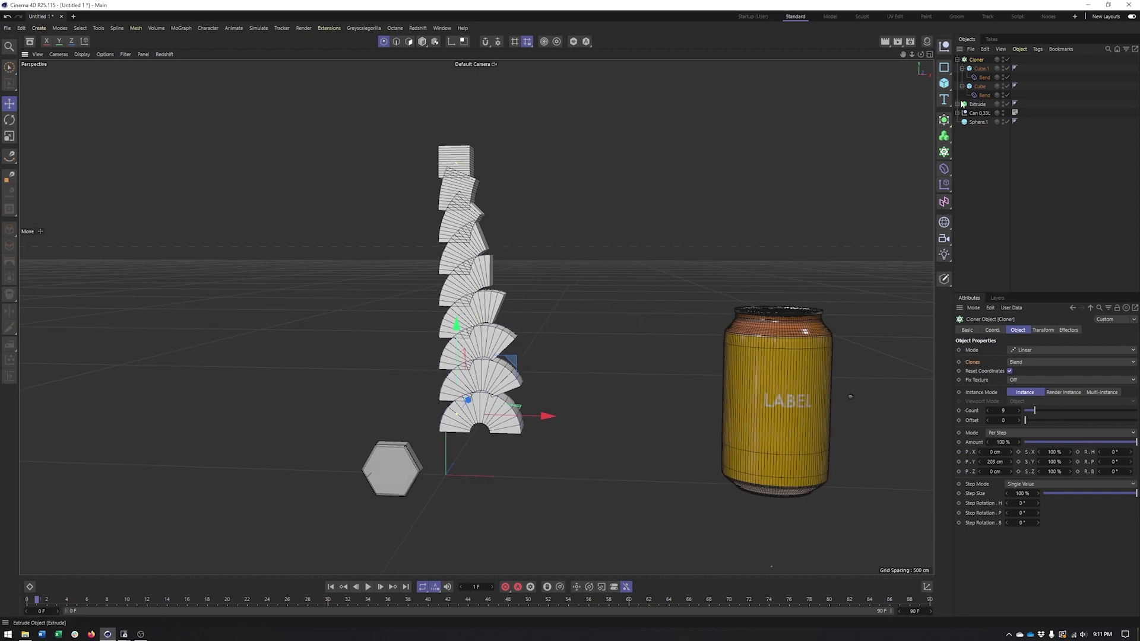
{"action": "middle_click_drag", "start_coordinate": [492, 334], "coordinate": [479, 335], "text": "alt"}
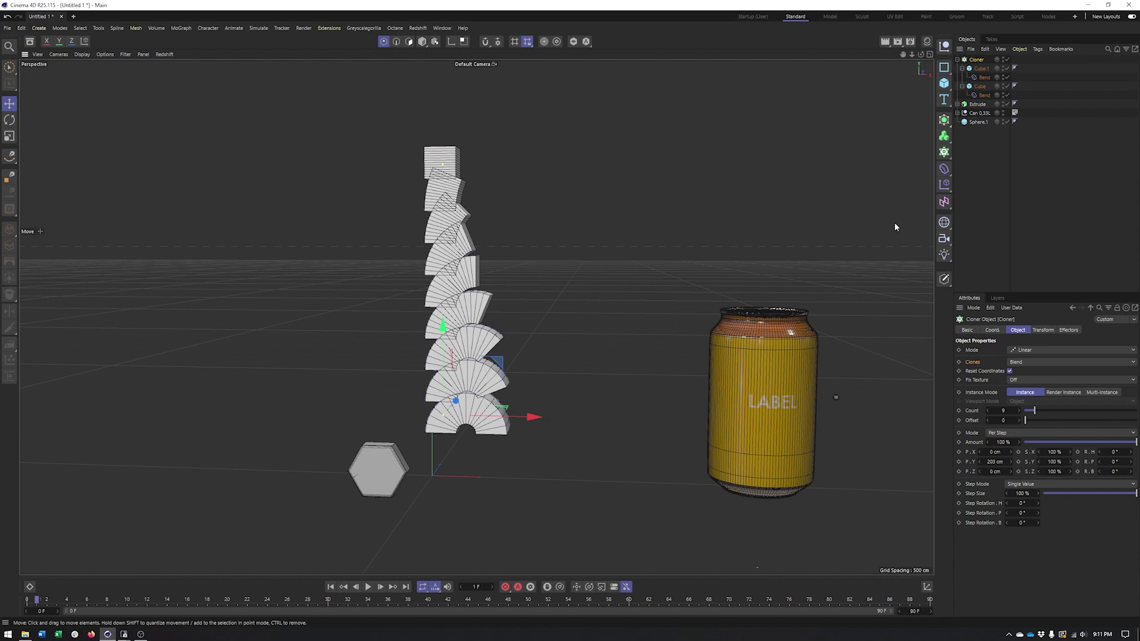
{"action": "left_click", "coordinate": [945, 187]}
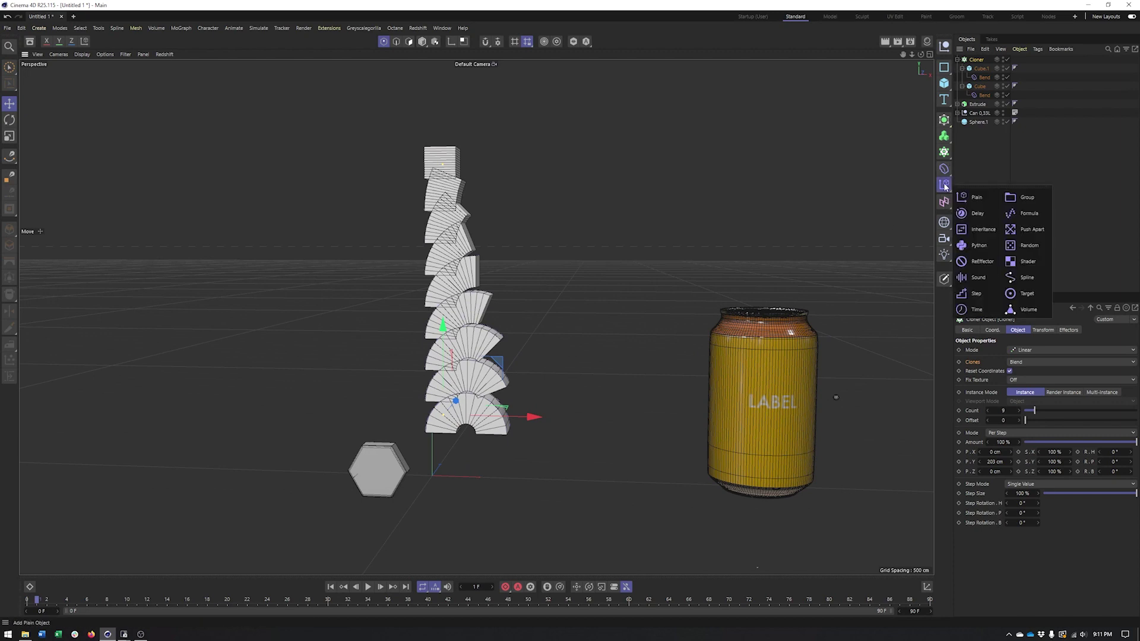
{"action": "left_click", "coordinate": [976, 198]}
Check the Cloner's effector list for the Plain effector
{"action": "left_click", "coordinate": [968, 71]}
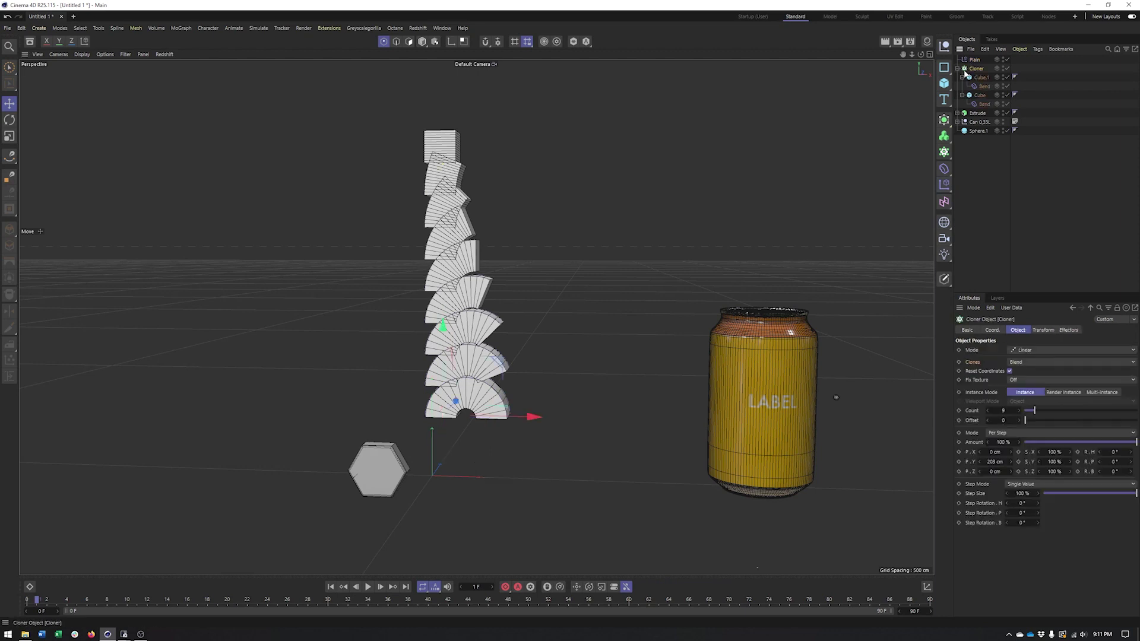
{"action": "left_click", "coordinate": [1069, 330]}
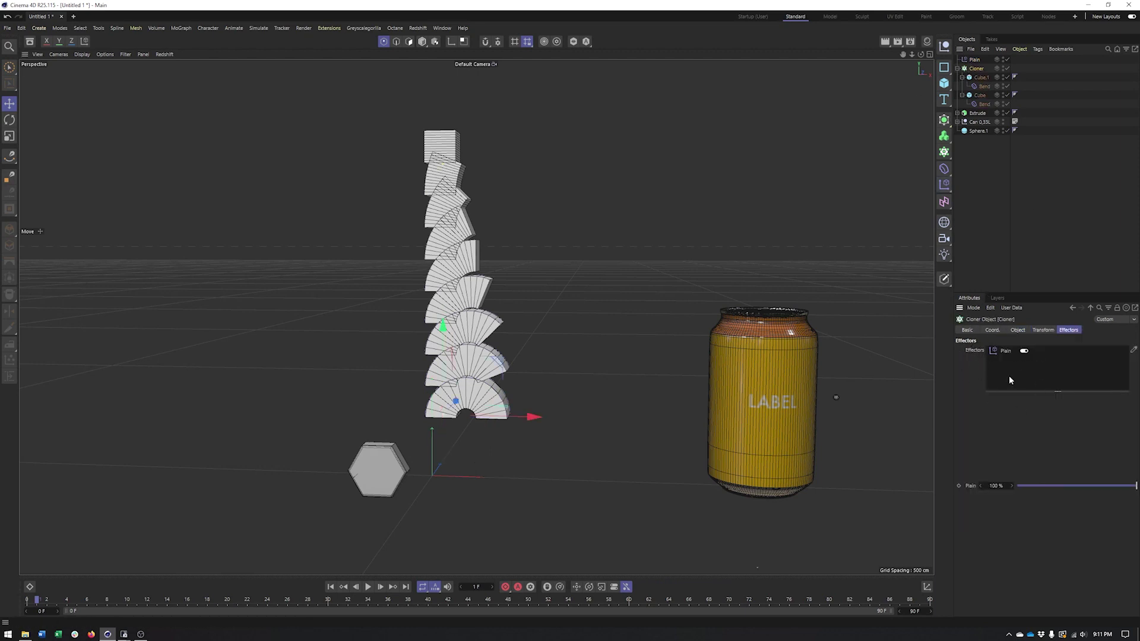
{"action": "middle_click_drag", "start_coordinate": [705, 363], "coordinate": [710, 362], "text": "alt"}
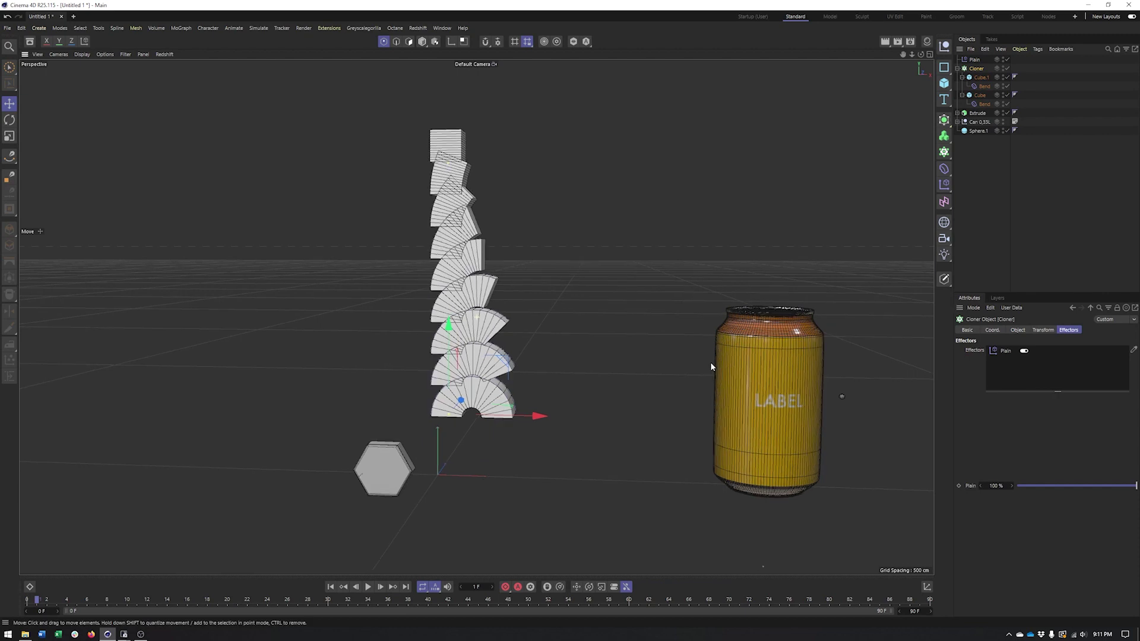
Disable Position on the Plain effector and set its Modify Clone value to 100%
{"action": "left_click", "coordinate": [975, 60]}
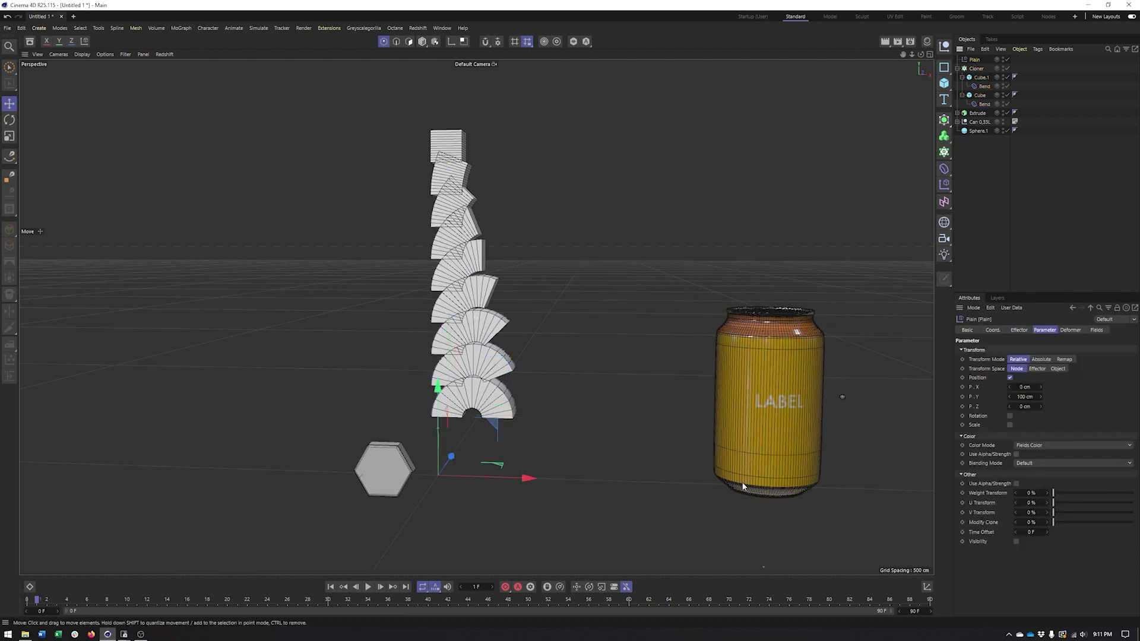
{"action": "left_click", "coordinate": [1011, 378]}
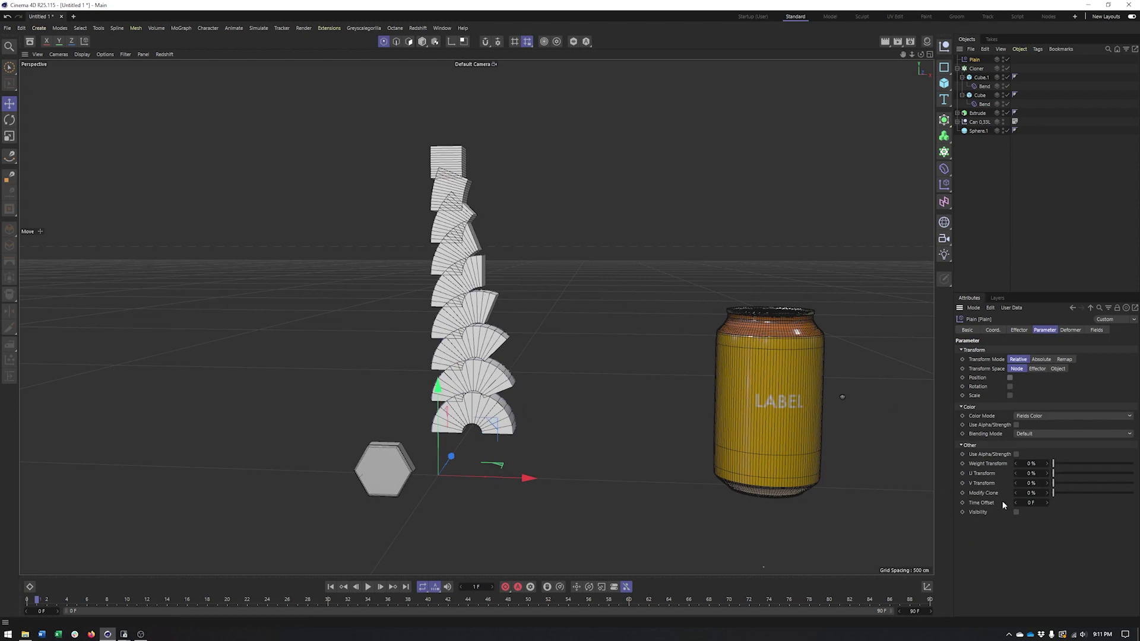
{"action": "left_click_drag", "start_coordinate": [1054, 492], "coordinate": [1134, 493]}
{"action": "left_click", "coordinate": [988, 496]}
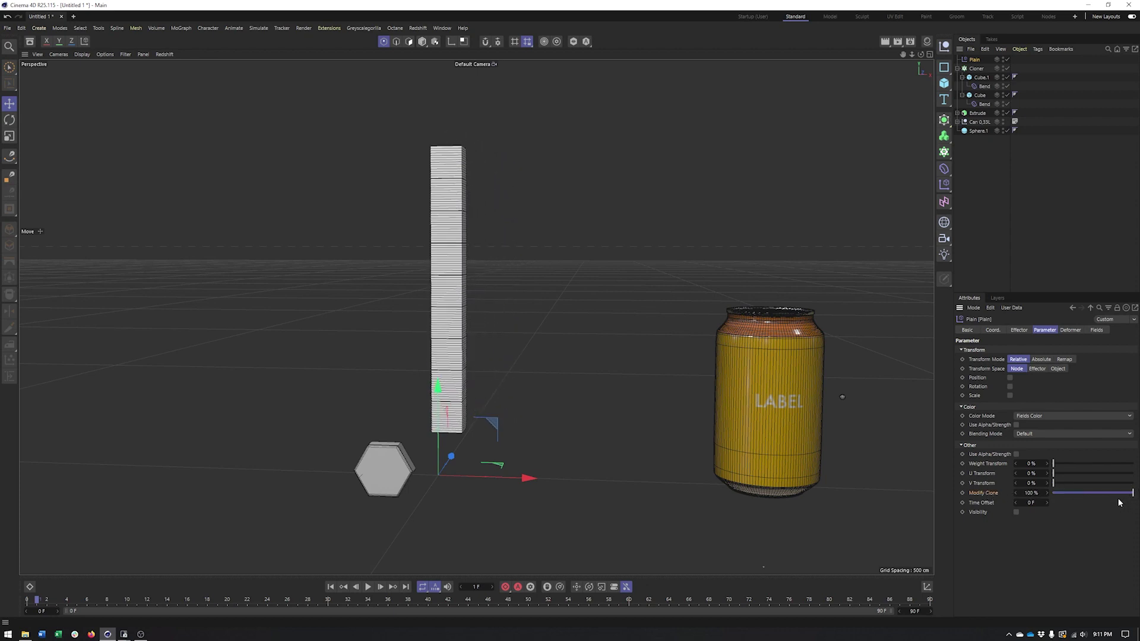
{"action": "left_click_drag", "start_coordinate": [1079, 500], "coordinate": [1053, 494]}
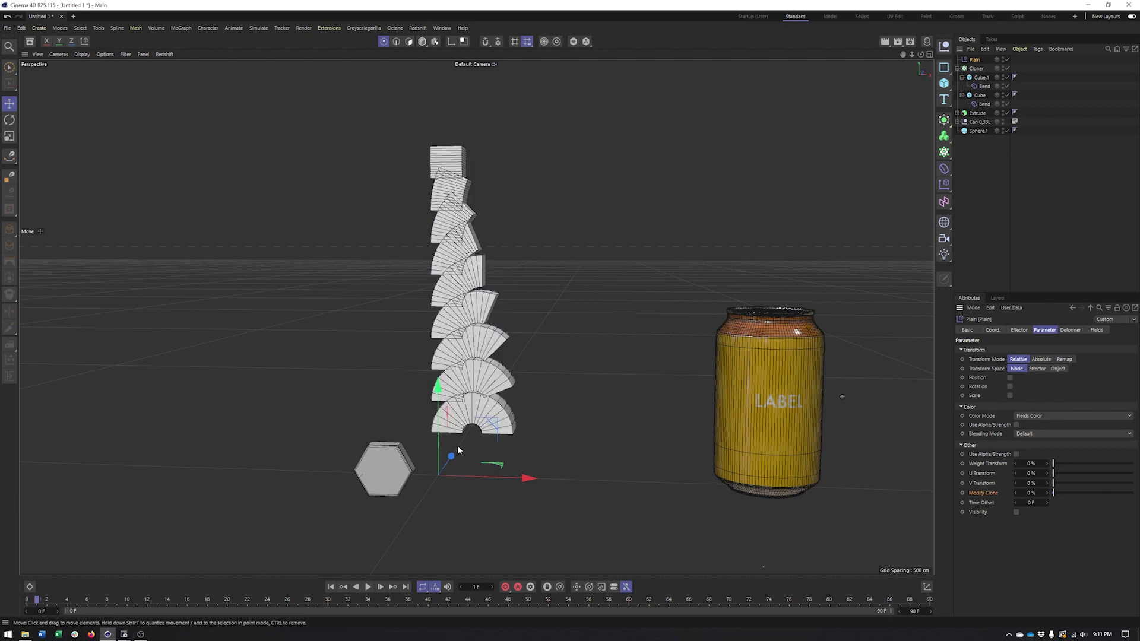
{"action": "left_click_drag", "start_coordinate": [1054, 498], "coordinate": [1133, 493]}
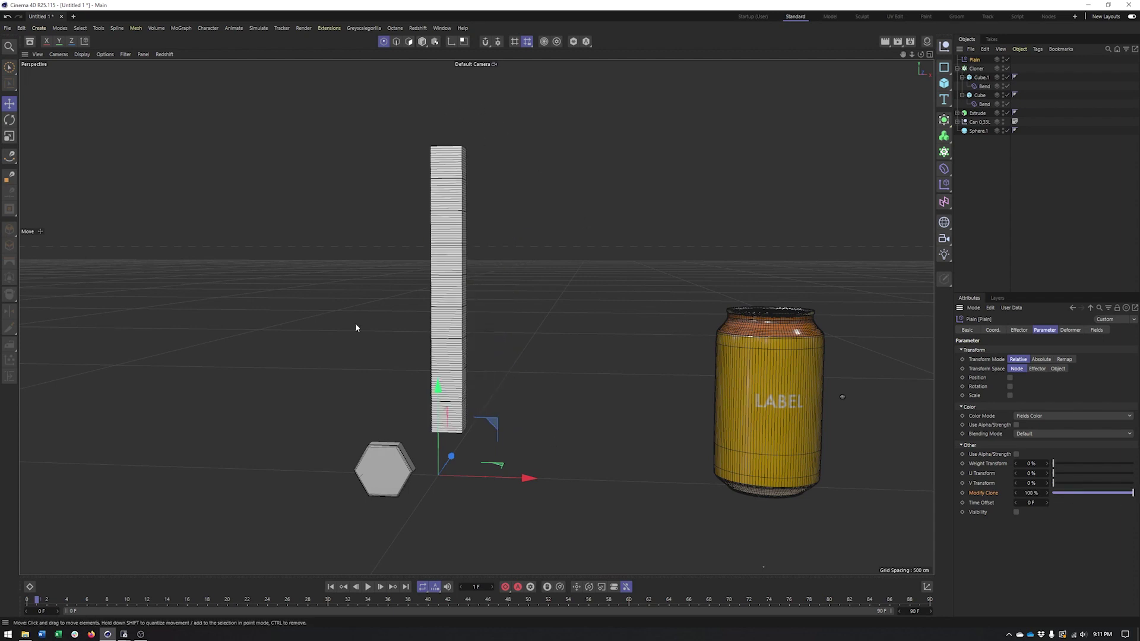
{"action": "middle_click_drag", "start_coordinate": [472, 248], "coordinate": [484, 249], "text": "alt"}
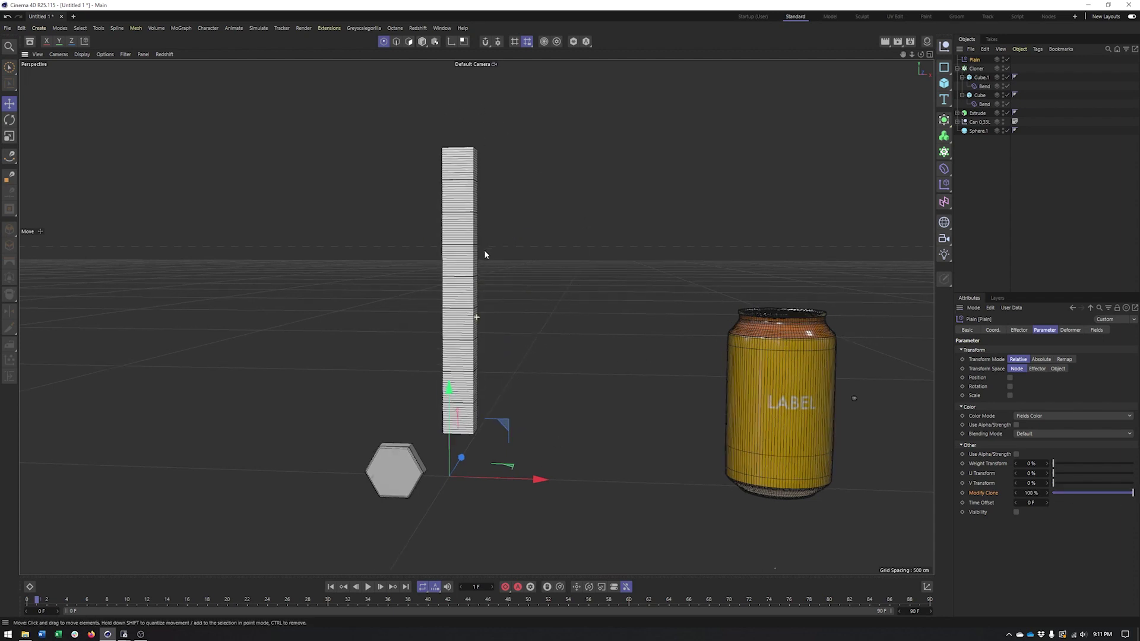
Add a Linear Field to the Plain effector, rotate it to run vertically and move it up near the stack's upper end
{"action": "left_click", "coordinate": [1098, 330]}
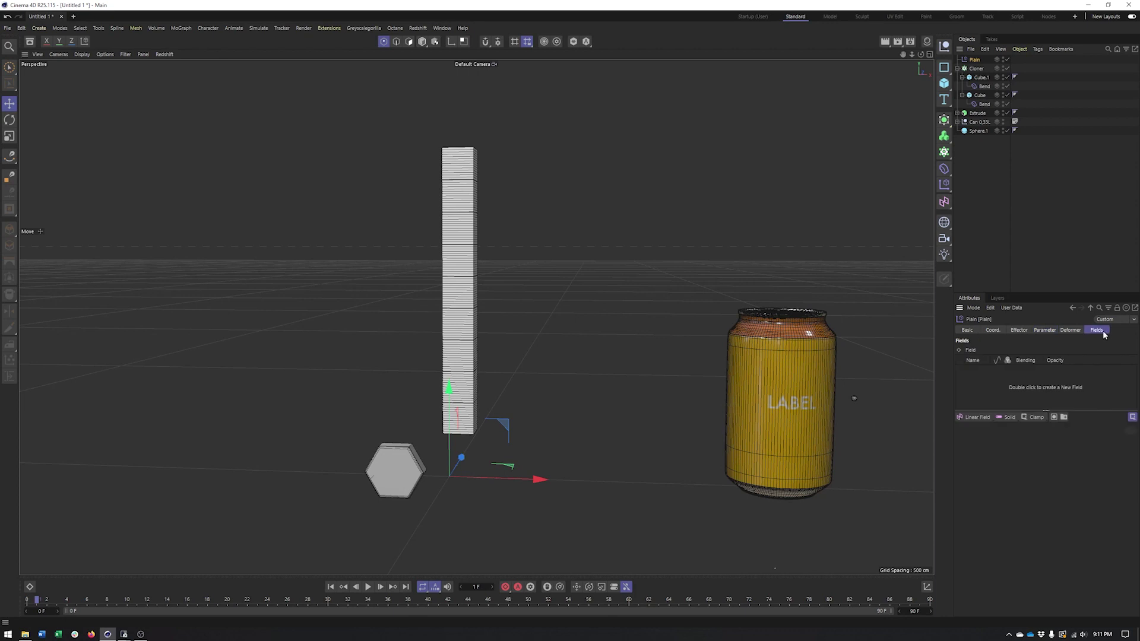
{"action": "left_click", "coordinate": [967, 418]}
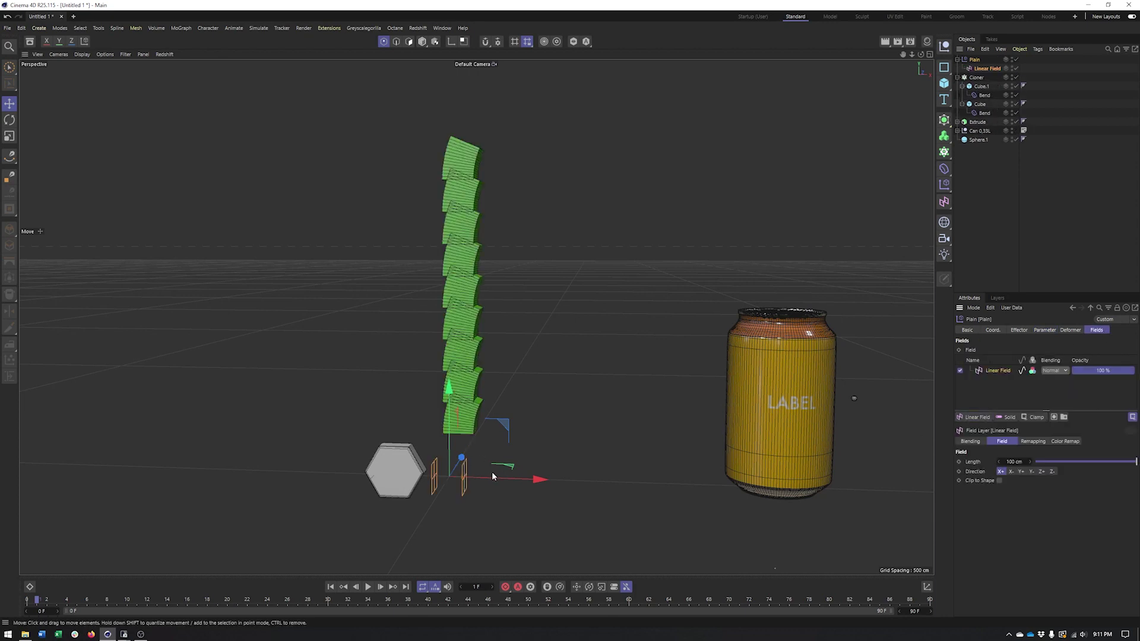
{"action": "key", "text": "r"}
{"action": "left_click_drag", "start_coordinate": [484, 447], "coordinate": [370, 444]}
{"action": "key", "text": "e"}
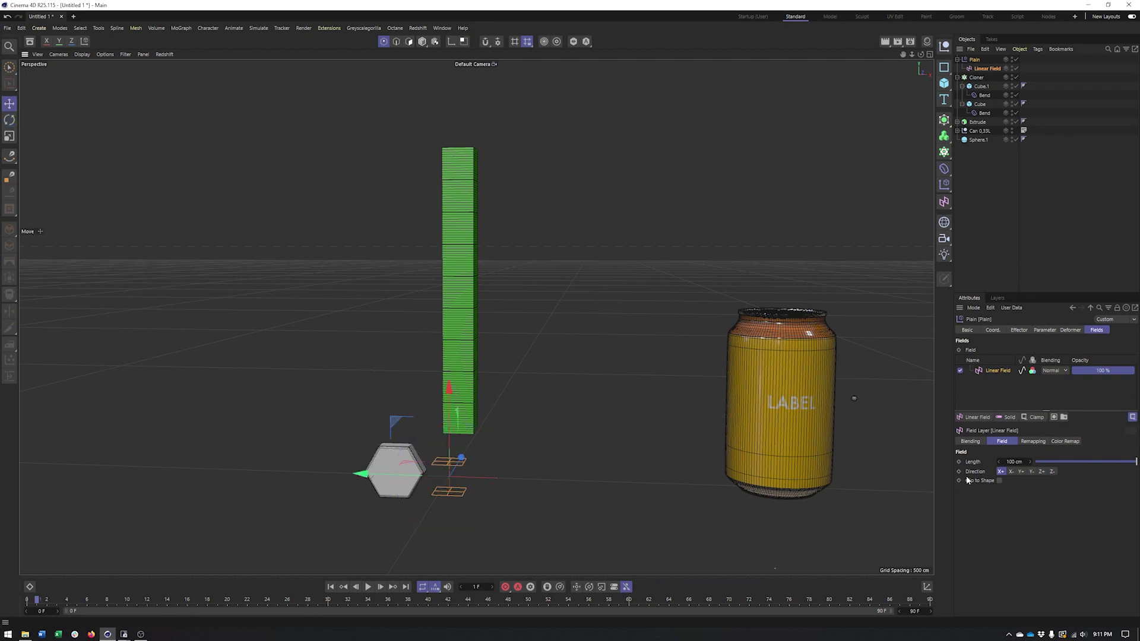
{"action": "mouse_move", "coordinate": [452, 423]}
{"action": "left_mouse_down"}
{"action": "mouse_move", "coordinate": [476, 77]}
{"action": "mouse_move", "coordinate": [480, 343]}
{"action": "mouse_move", "coordinate": [498, 119]}
{"action": "mouse_move", "coordinate": [499, 425]}
{"action": "mouse_move", "coordinate": [498, 86]}
{"action": "mouse_move", "coordinate": [500, 395]}
{"action": "mouse_move", "coordinate": [498, 99]}
{"action": "mouse_move", "coordinate": [473, 260]}
{"action": "mouse_move", "coordinate": [473, 399]}
{"action": "mouse_move", "coordinate": [473, 153]}
{"action": "left_mouse_up"}
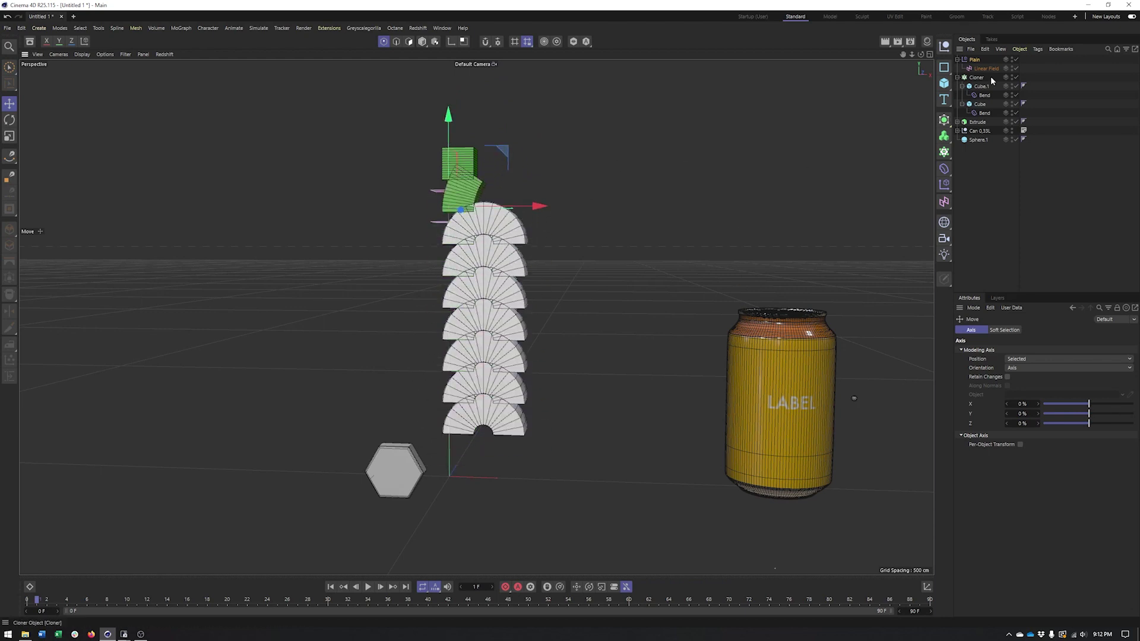
Delete the Plain effector together with its Linear Field
{"action": "left_click", "coordinate": [976, 60]}
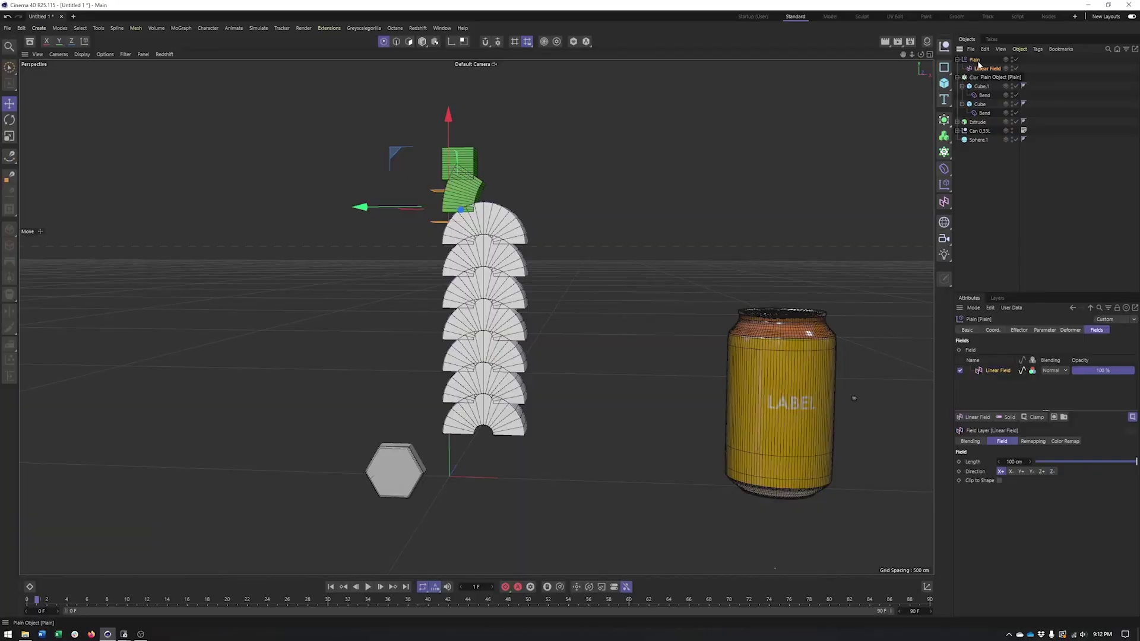
{"action": "key", "text": "Delete"}
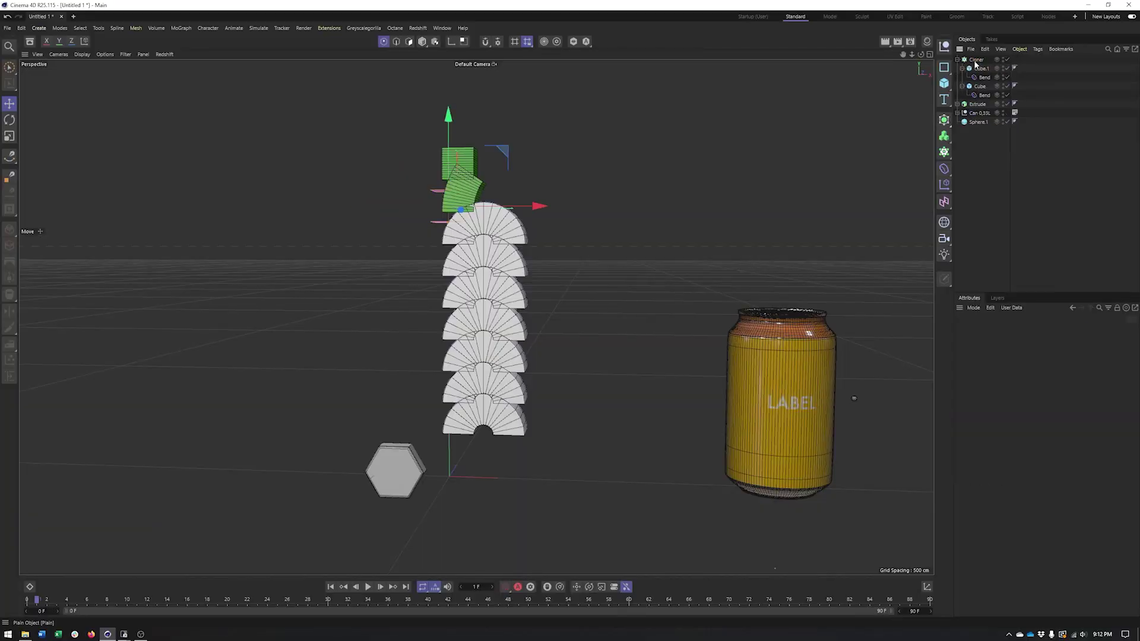
{"action": "middle_click_drag", "start_coordinate": [561, 322], "coordinate": [584, 318], "text": "alt"}
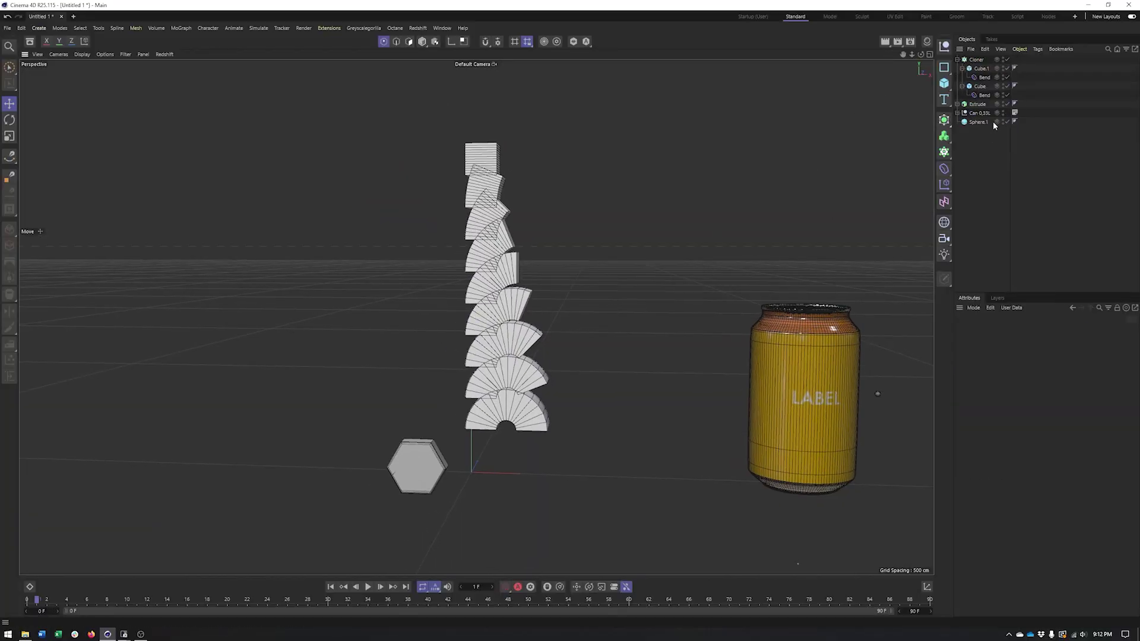
Delete both bent cubes from inside the Cloner
{"action": "left_click", "coordinate": [981, 69]}
{"action": "left_click", "coordinate": [979, 60]}
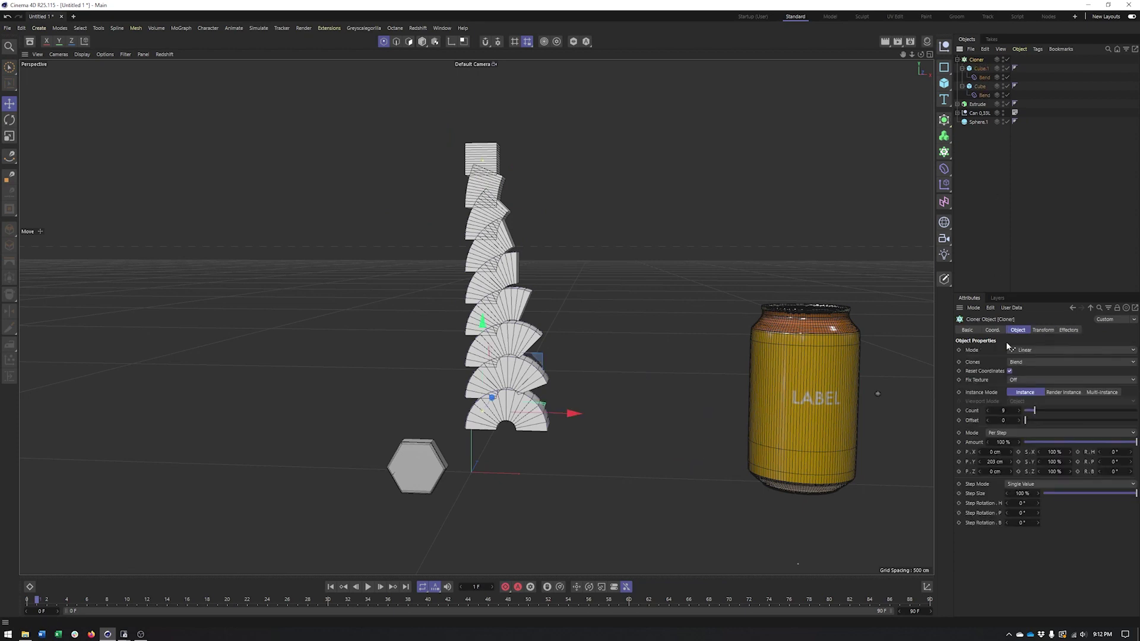
{"action": "left_click", "coordinate": [1016, 361]}
{"action": "left_click", "coordinate": [981, 68]}
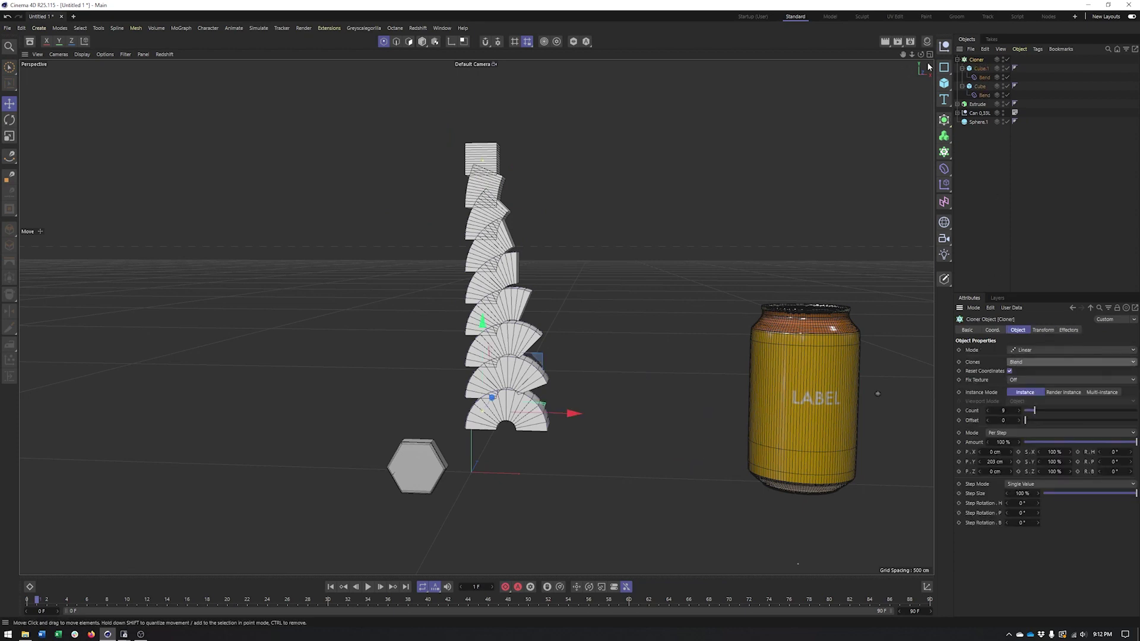
{"action": "left_click", "coordinate": [976, 88], "text": "shift"}
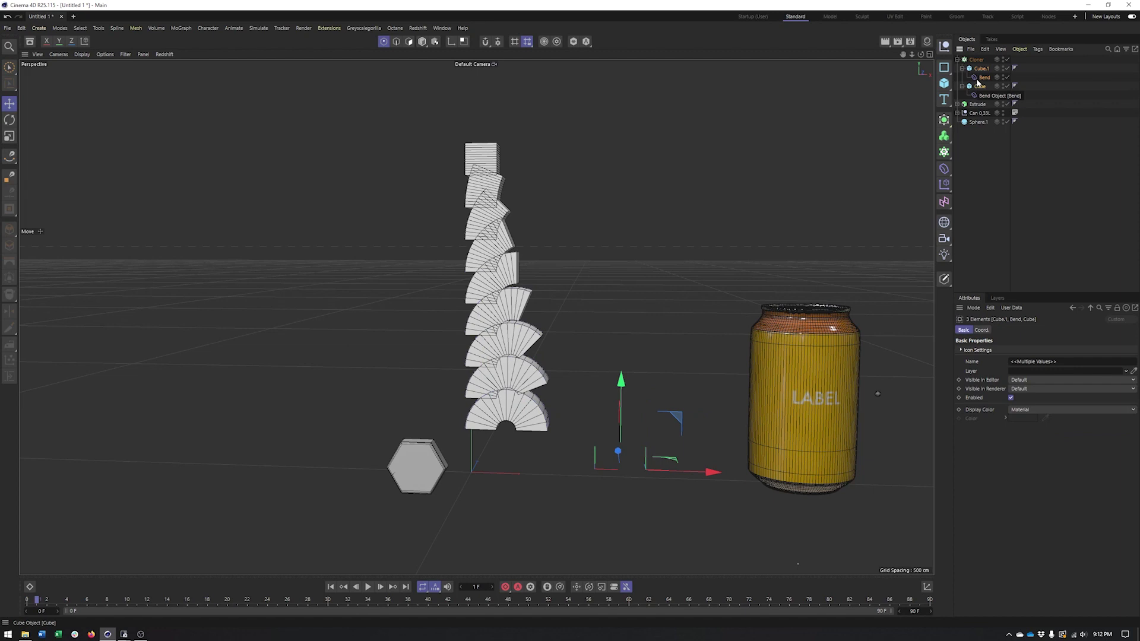
{"action": "key", "text": "Delete"}
Set the Cloner's Clones option to Iterate and make the hexagonal Extrude object its child
{"action": "left_click", "coordinate": [977, 60]}
{"action": "left_click", "coordinate": [1051, 362]}
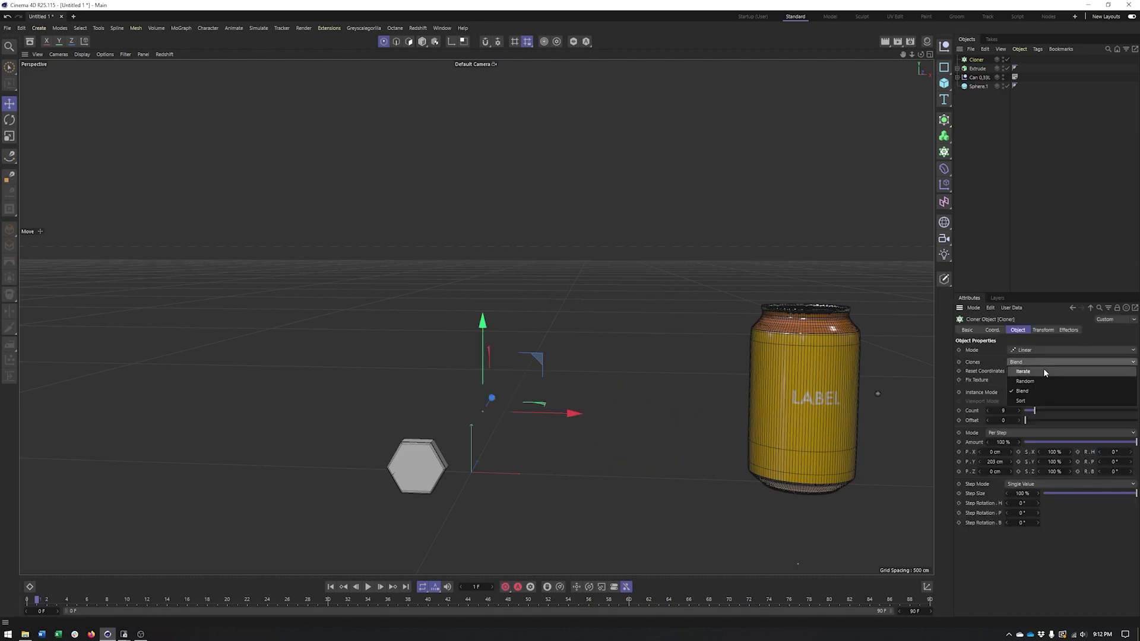
{"action": "left_click", "coordinate": [1043, 372]}
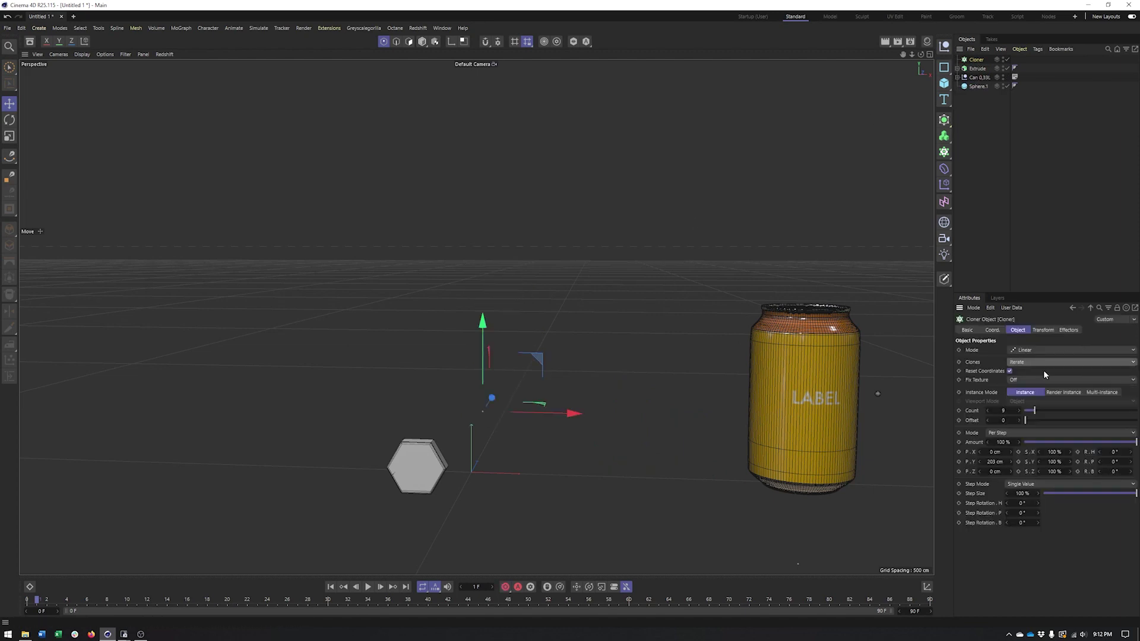
{"action": "left_click", "coordinate": [978, 69]}
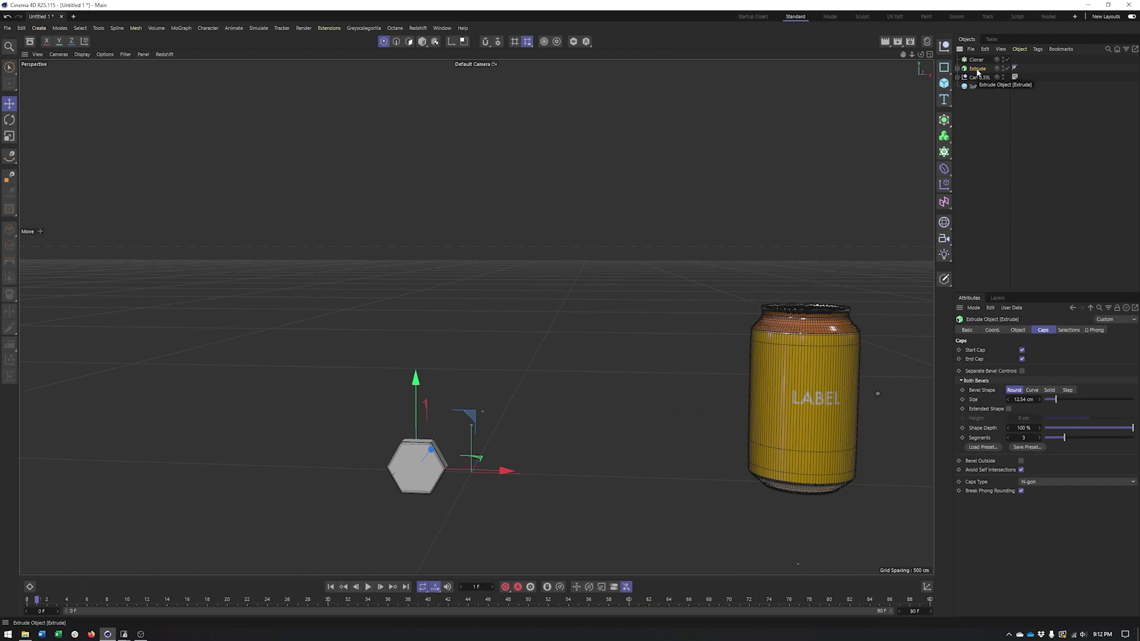
{"action": "left_click_drag", "start_coordinate": [981, 62], "coordinate": [979, 60]}
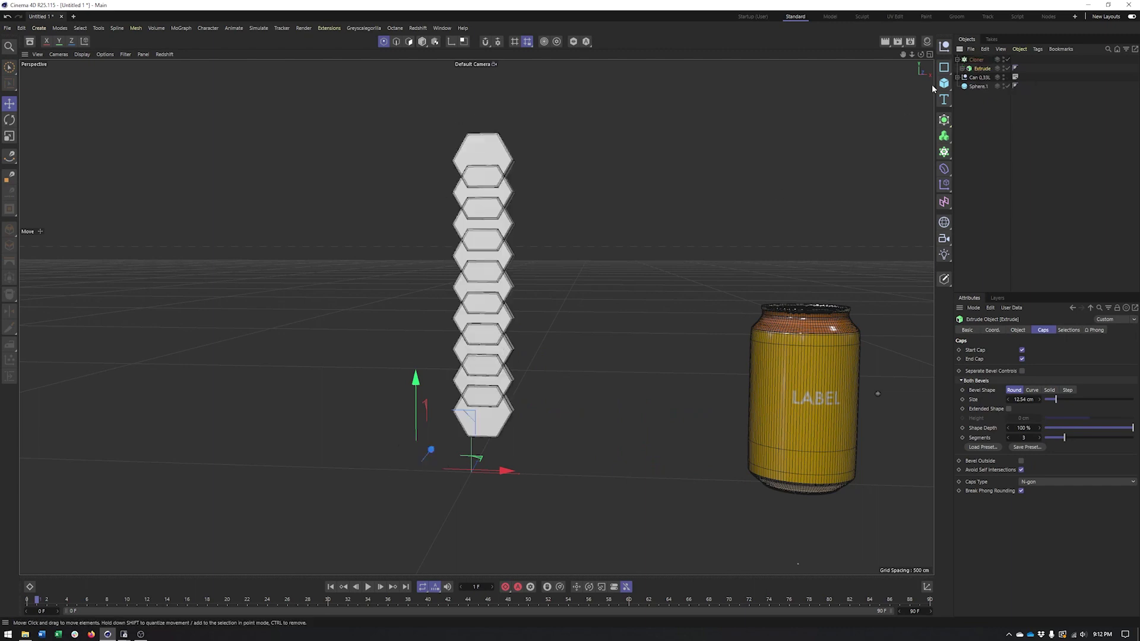
Set the Cloner's mode to Honeycomb
{"action": "left_click", "coordinate": [977, 60]}
{"action": "left_click", "coordinate": [1043, 350]}
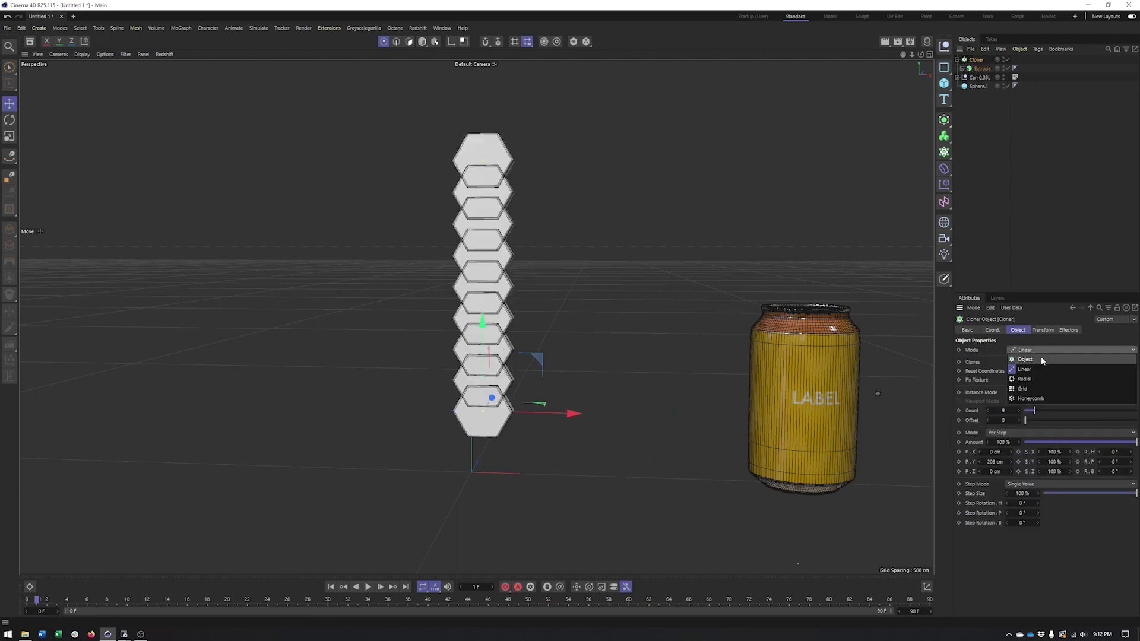
{"action": "left_click", "coordinate": [1031, 398]}
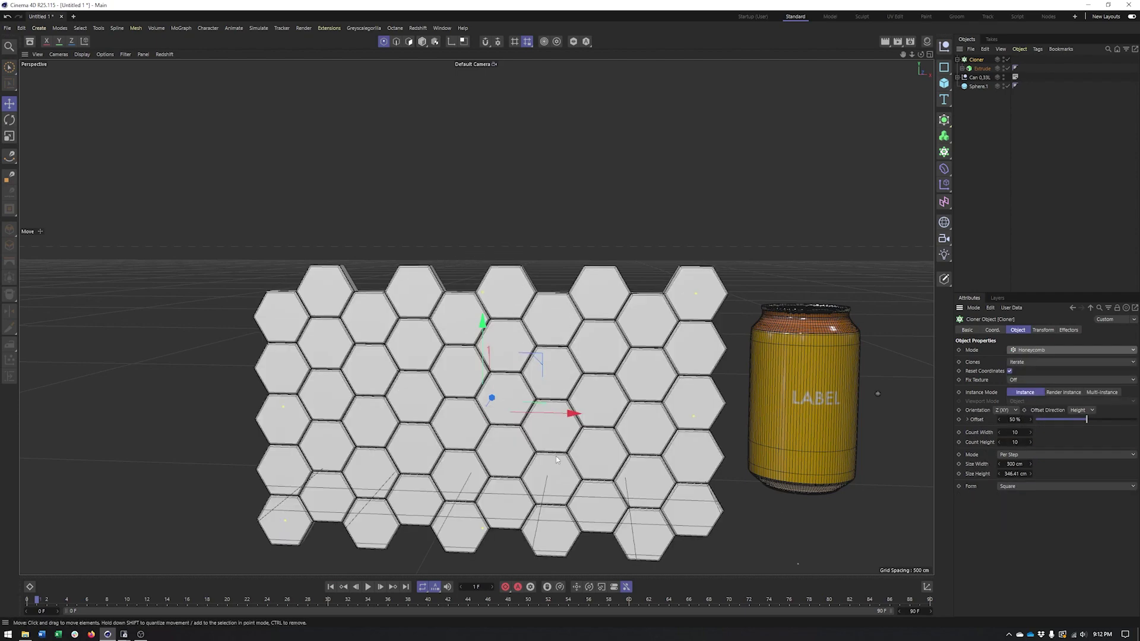
{"action": "middle_click_drag", "start_coordinate": [556, 461], "coordinate": [523, 421], "text": "alt"}
{"action": "mouse_move", "coordinate": [523, 421]}
{"action": "left_mouse_down", "text": "alt"}
{"action": "mouse_move", "coordinate": [510, 409]}
{"action": "mouse_move", "coordinate": [521, 412]}
{"action": "left_mouse_up", "text": "alt"}
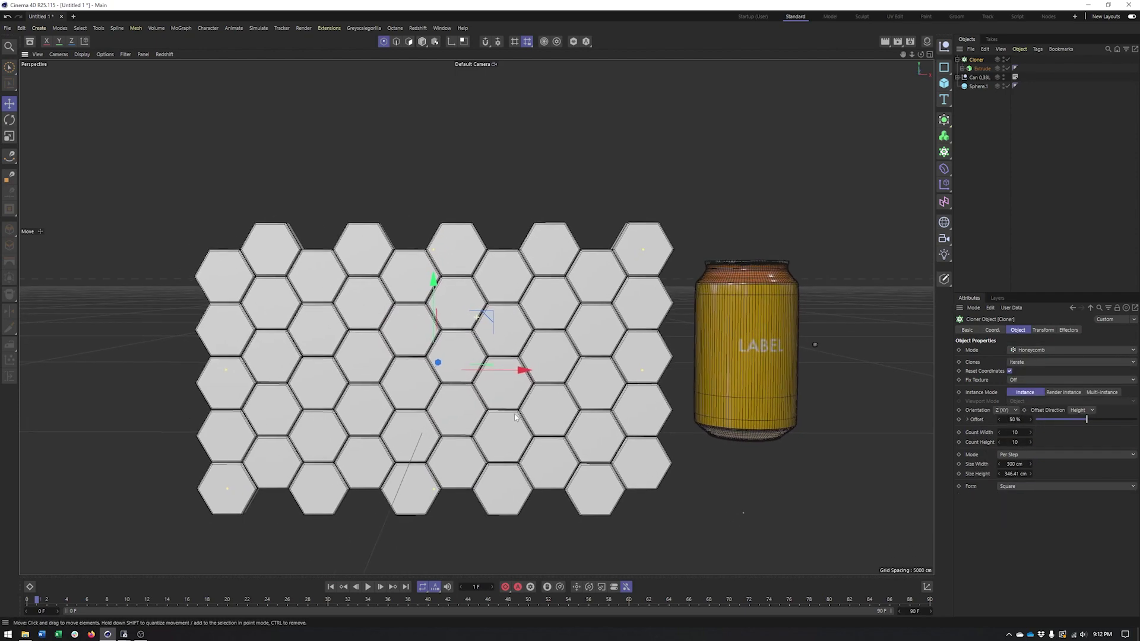
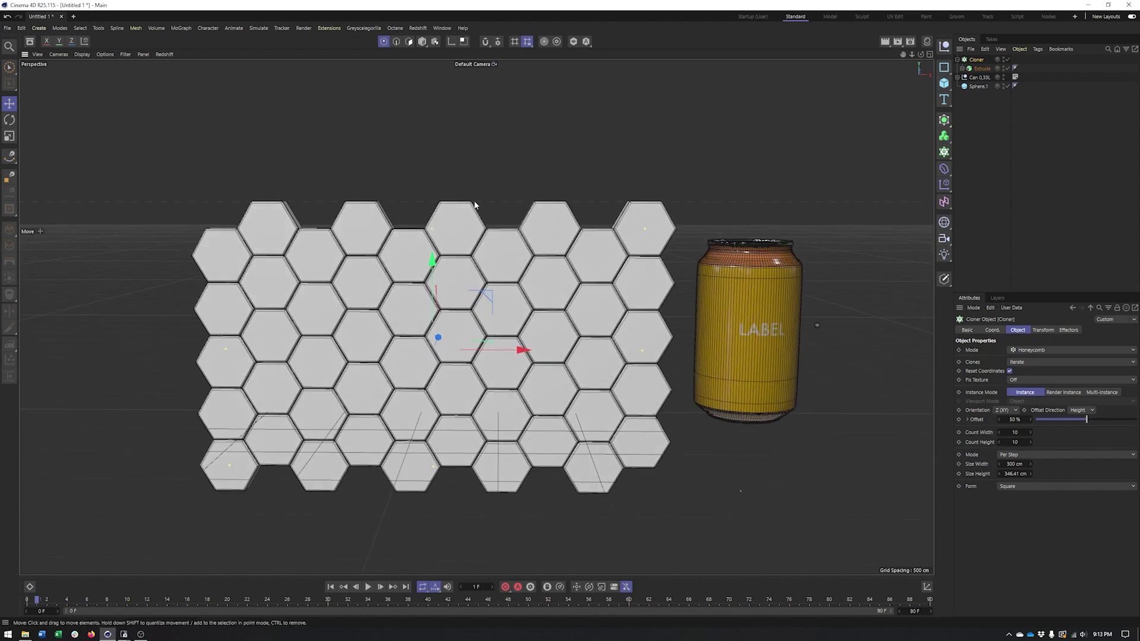
{"action": "mouse_move", "coordinate": [553, 296]}
{"action": "left_mouse_down", "text": "alt"}
{"action": "mouse_move", "coordinate": [493, 309]}
{"action": "mouse_move", "coordinate": [550, 301]}
{"action": "left_mouse_up", "text": "alt"}
{"action": "middle_click_drag", "start_coordinate": [409, 296], "coordinate": [429, 291], "text": "alt"}
{"action": "left_click_drag", "start_coordinate": [428, 290], "coordinate": [432, 290], "text": "alt"}
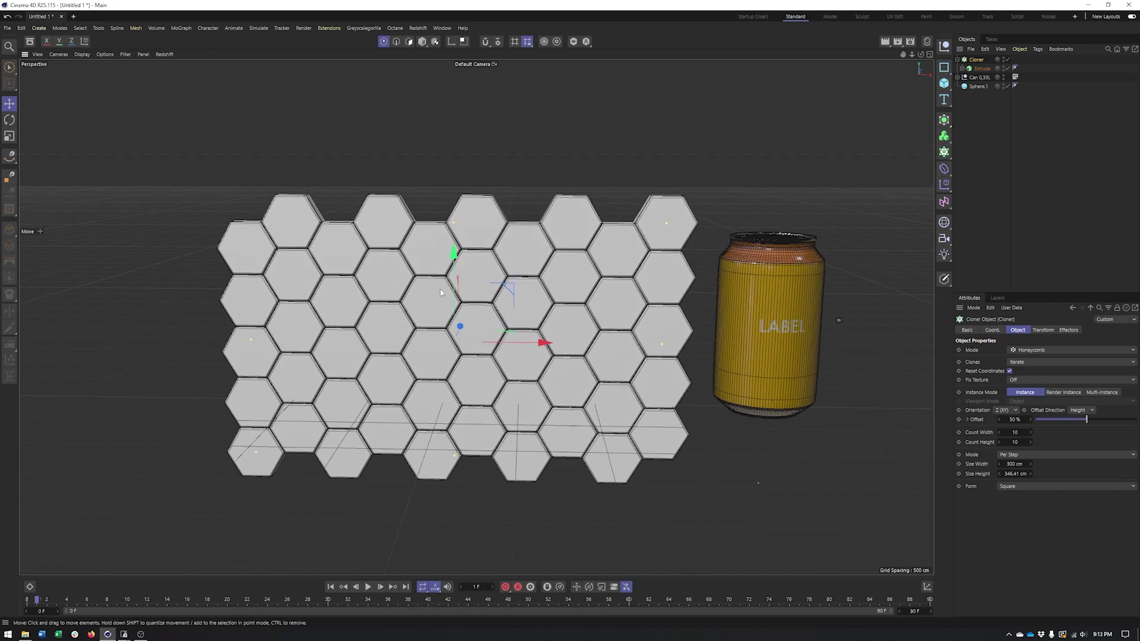
Examine the n-Side spline and the cap bevel settings of the Extrude object inside the Cloner
{"action": "left_click", "coordinate": [962, 68]}
{"action": "left_click", "coordinate": [984, 77]}
{"action": "left_click", "coordinate": [982, 69]}
{"action": "left_click", "coordinate": [1044, 330]}
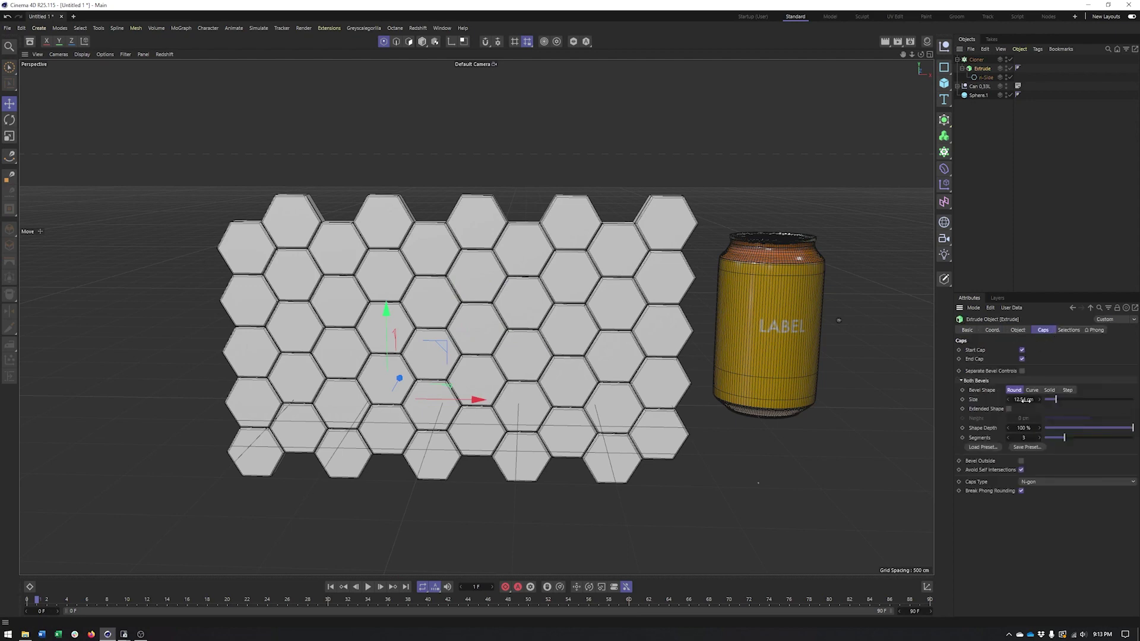
{"action": "left_click", "coordinate": [976, 60]}
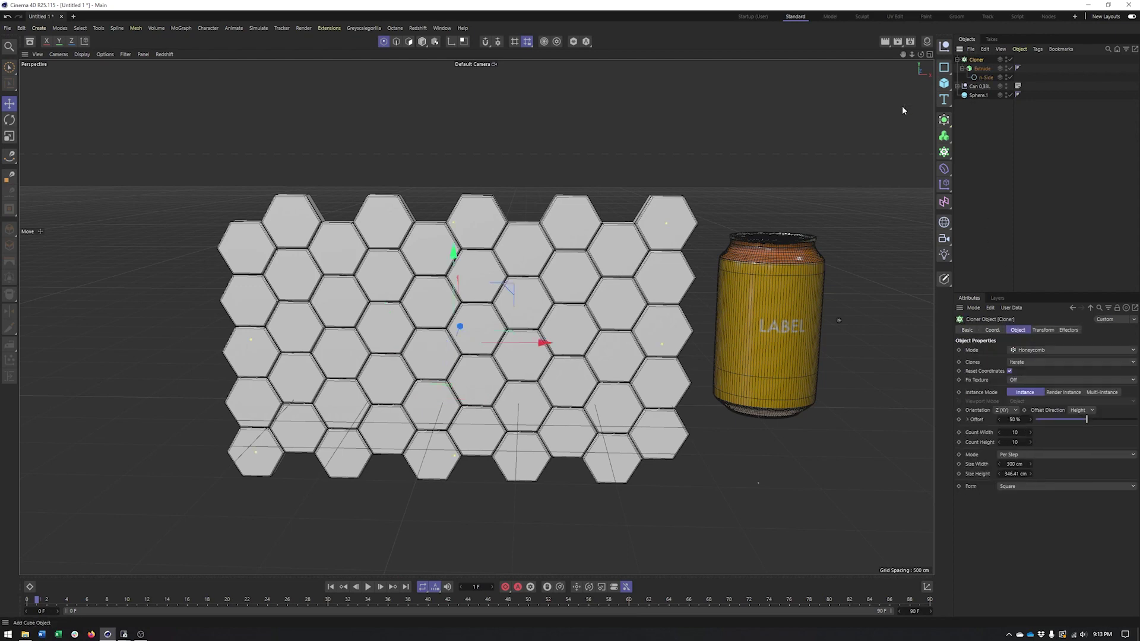
{"action": "left_click_drag", "start_coordinate": [451, 284], "coordinate": [458, 281], "text": "alt"}
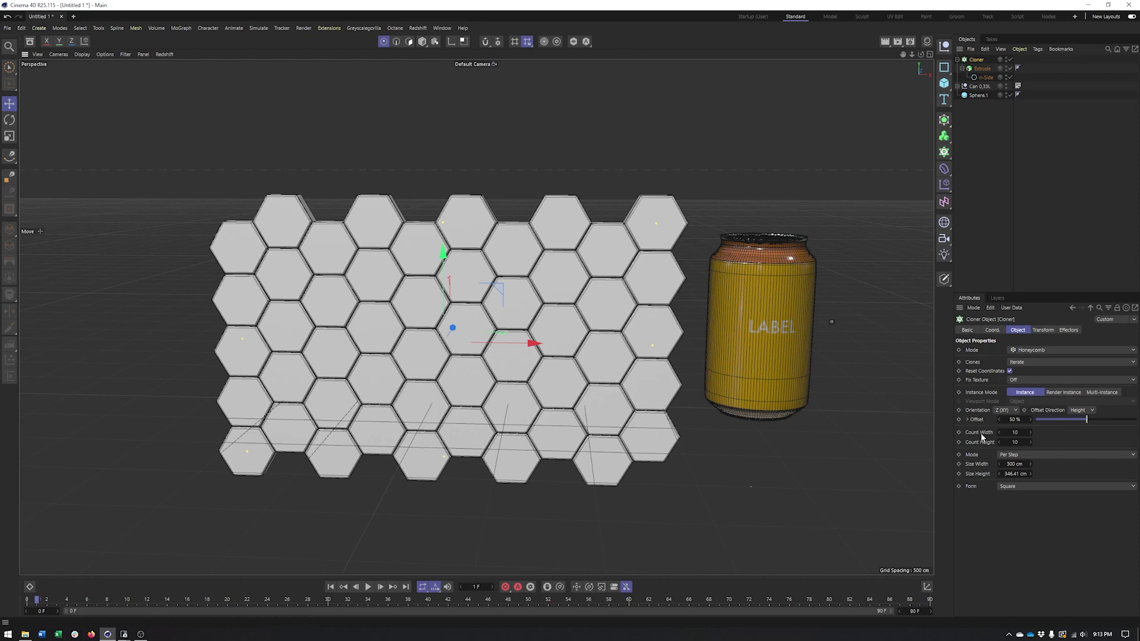
Try the honeycomb Offset at 0% and at a value above 50%, undoing each change
{"action": "left_click_drag", "start_coordinate": [1088, 421], "coordinate": [1034, 421]}
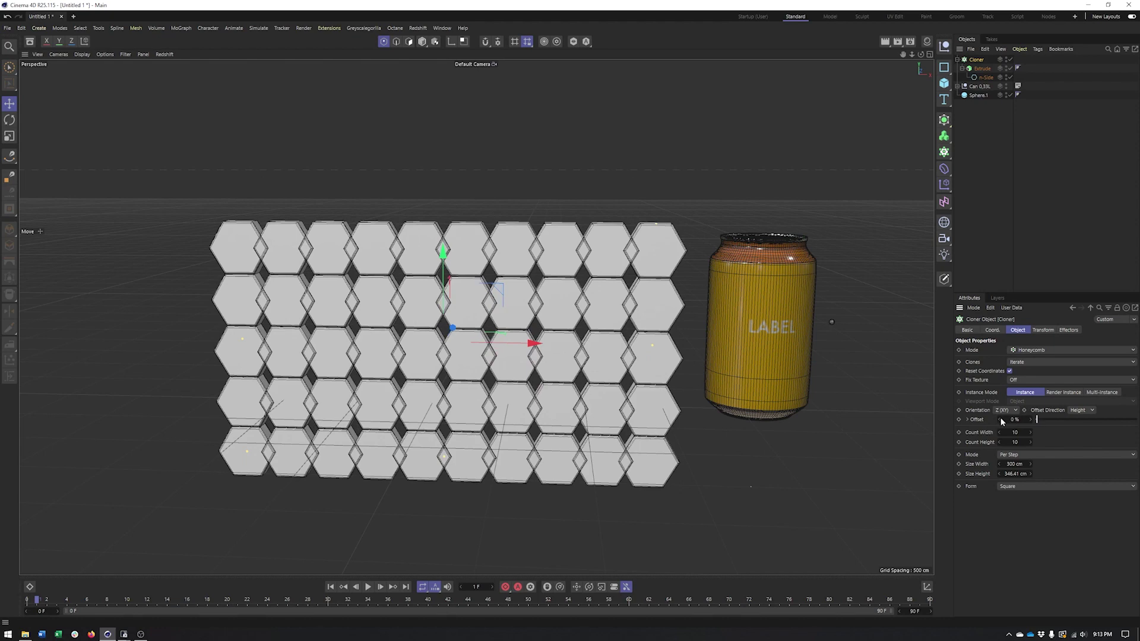
{"action": "key", "text": "ctrl+z"}
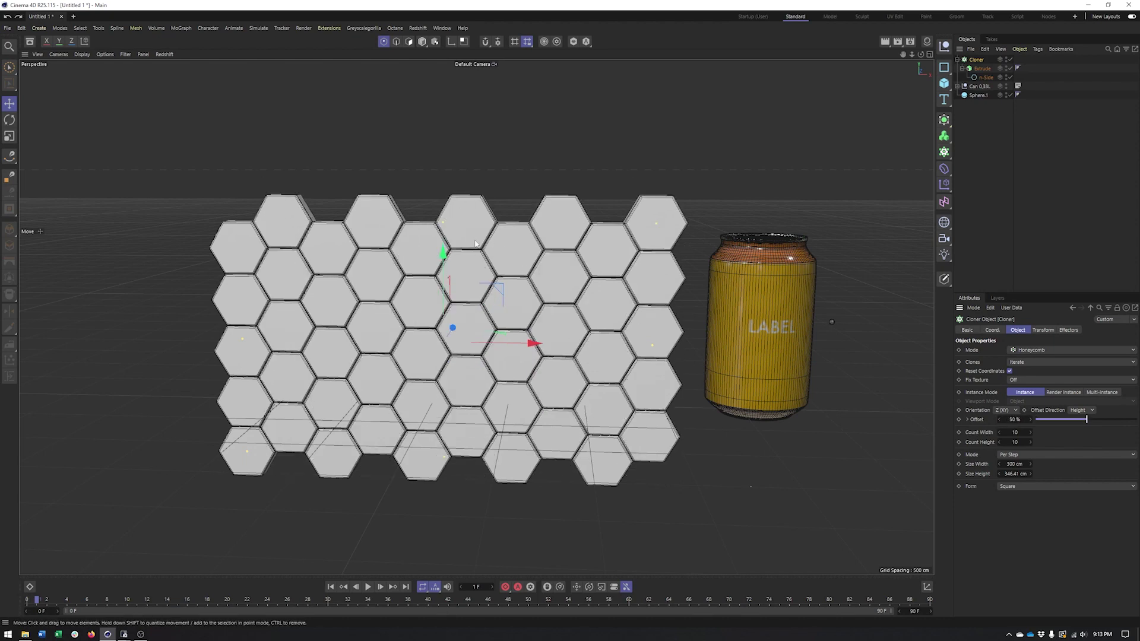
{"action": "left_click_drag", "start_coordinate": [1087, 420], "coordinate": [1125, 427]}
{"action": "key", "text": "ctrl+z"}
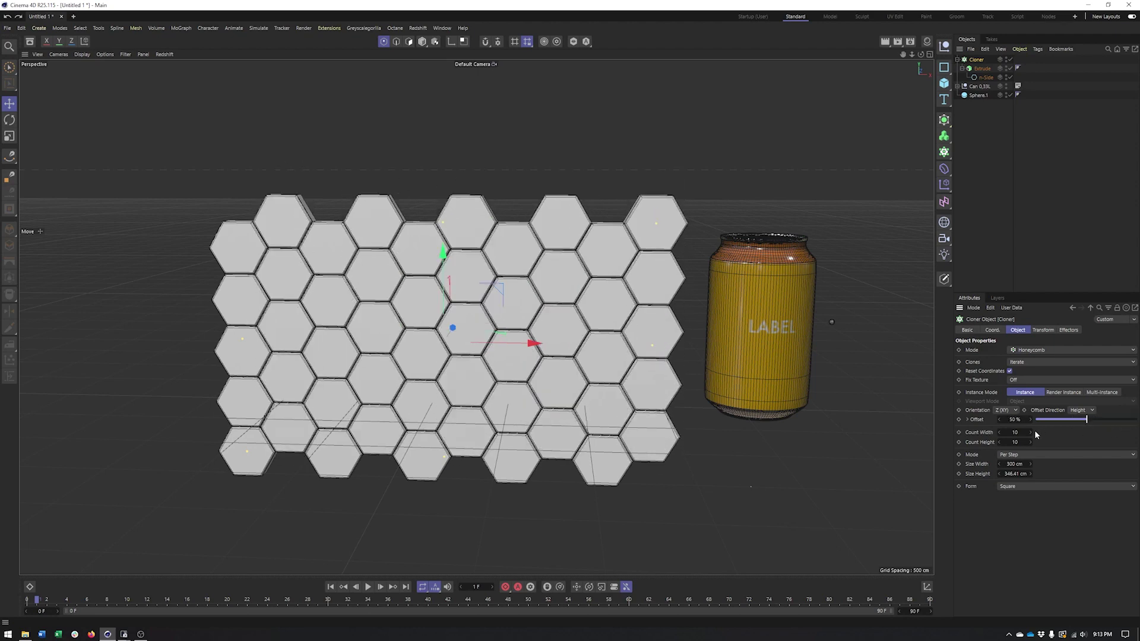
Set the honeycomb's Count Width to 23 and Count Height to 12, keeping the Per Step mode
{"action": "left_click_drag", "start_coordinate": [1031, 438], "coordinate": [1023, 445]}
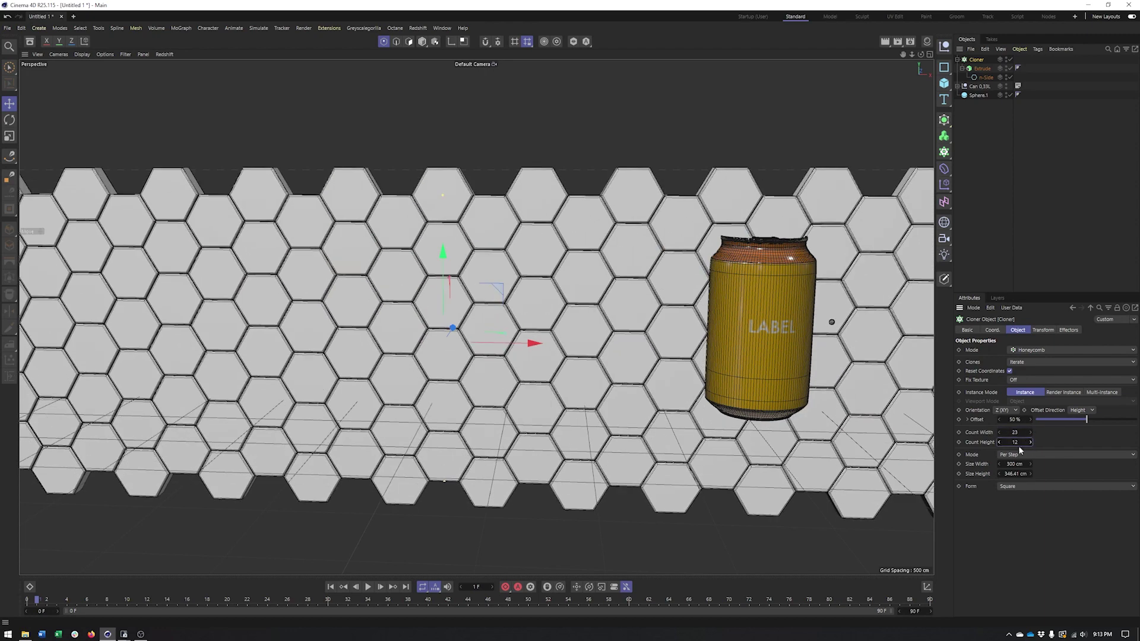
{"action": "left_click", "coordinate": [1008, 456]}
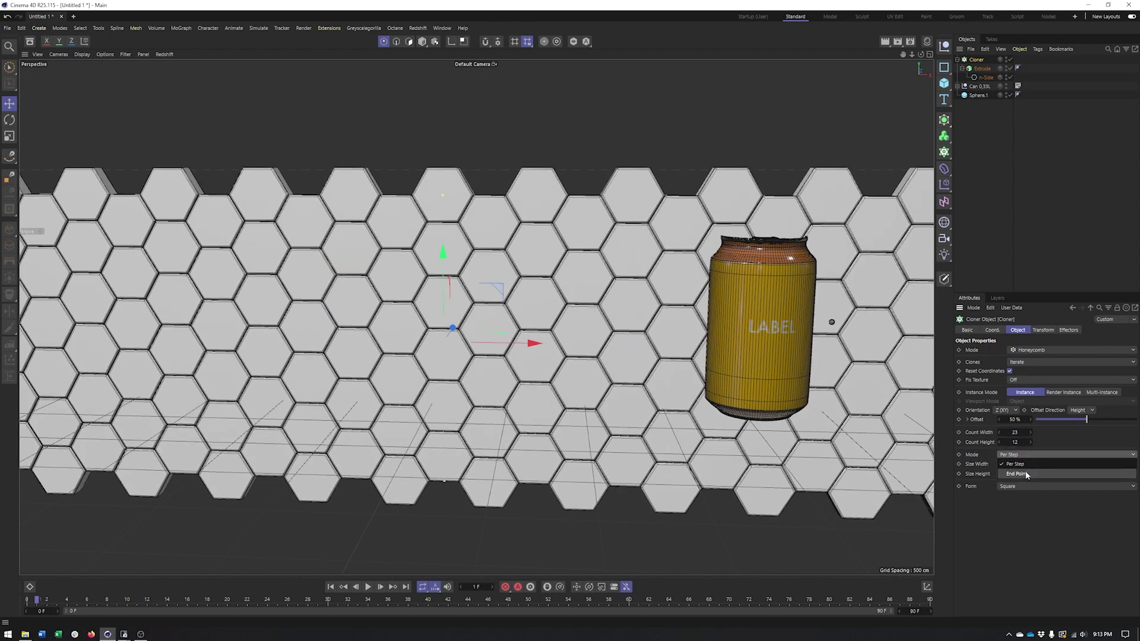
{"action": "left_click", "coordinate": [1014, 462]}
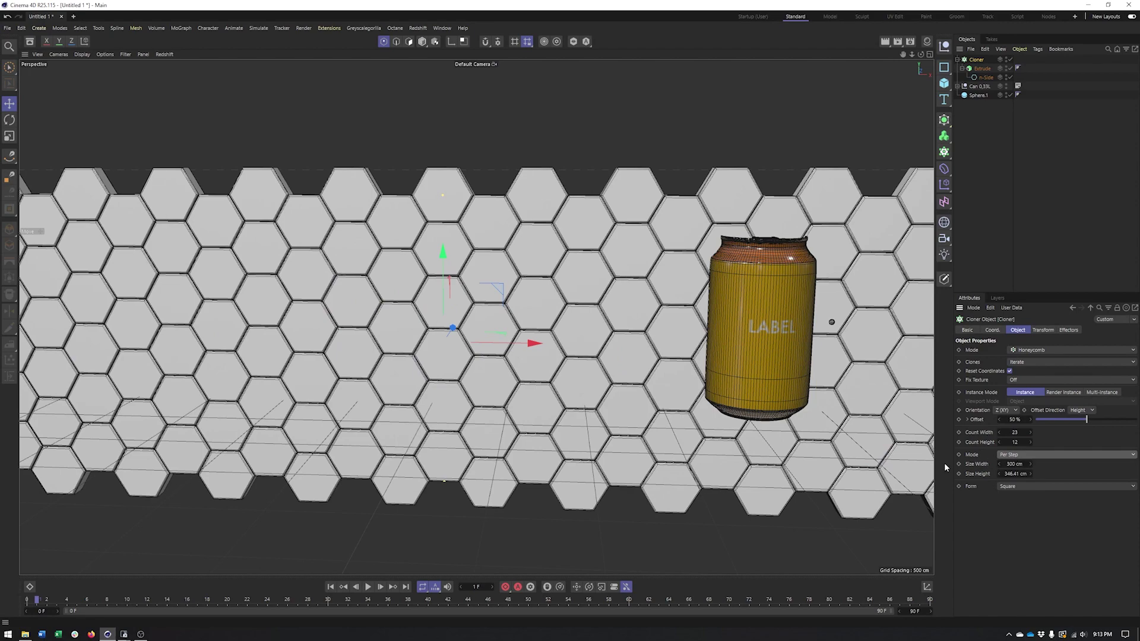
{"action": "middle_click_drag", "start_coordinate": [616, 354], "coordinate": [633, 341], "text": "alt"}
{"action": "right_click_drag", "start_coordinate": [634, 341], "coordinate": [579, 329], "text": "alt"}
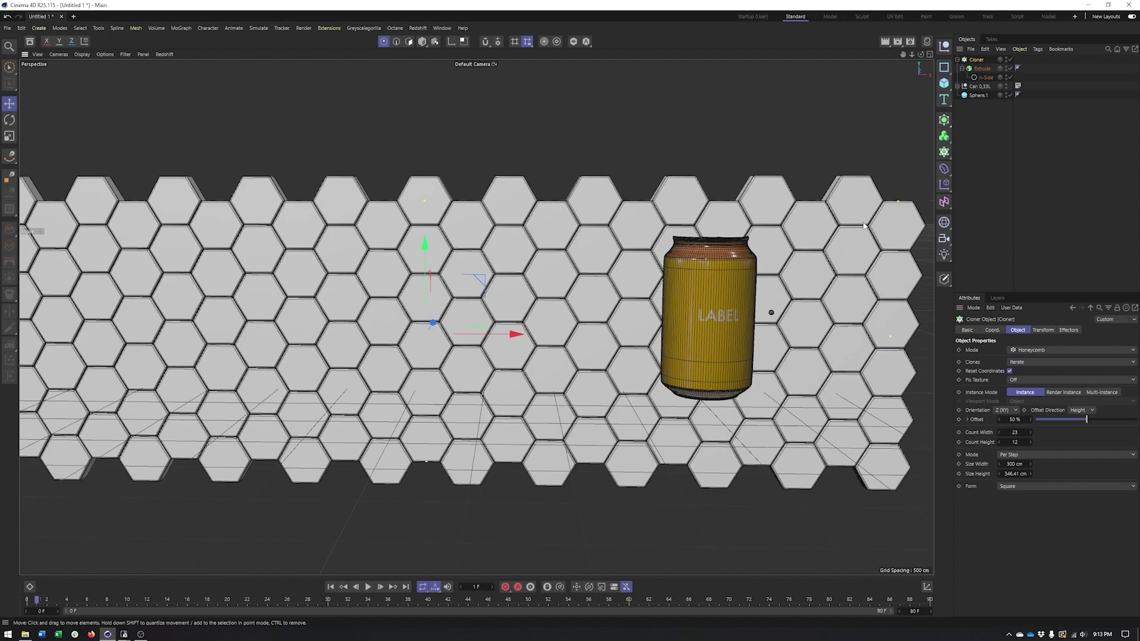
Switch the honeycomb's size mode to End Point and widen the Size Width to 7536 cm
{"action": "left_click", "coordinate": [1024, 458]}
{"action": "left_click", "coordinate": [1019, 474]}
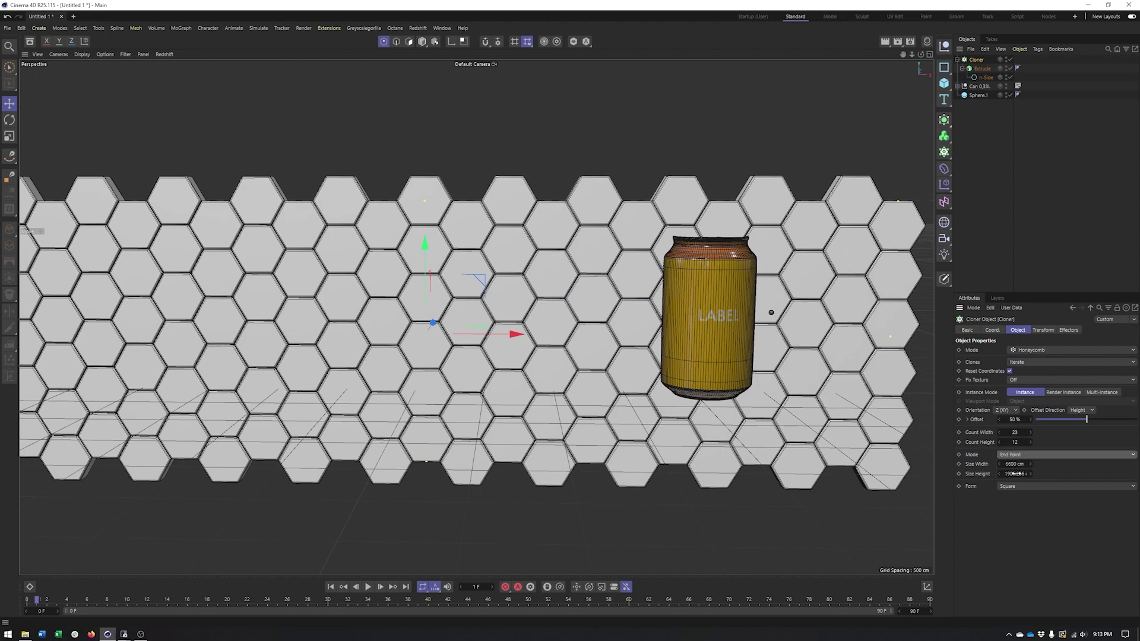
{"action": "middle_click_drag", "start_coordinate": [588, 398], "coordinate": [625, 387], "text": "alt"}
{"action": "right_click_drag", "start_coordinate": [624, 386], "coordinate": [503, 388], "text": "alt"}
{"action": "scroll", "coordinate": [503, 388], "scroll_direction": "down", "scroll_amount": 3}
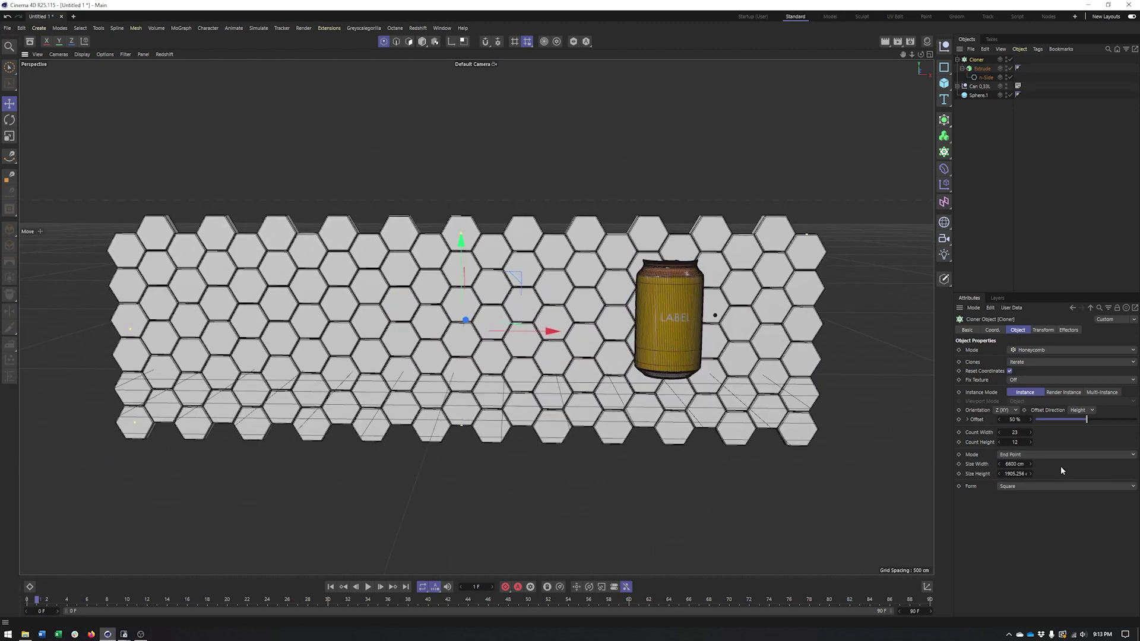
{"action": "left_click_drag", "start_coordinate": [1031, 464], "coordinate": [1026, 464]}
{"action": "scroll", "coordinate": [578, 243], "scroll_direction": "up", "scroll_amount": 3}
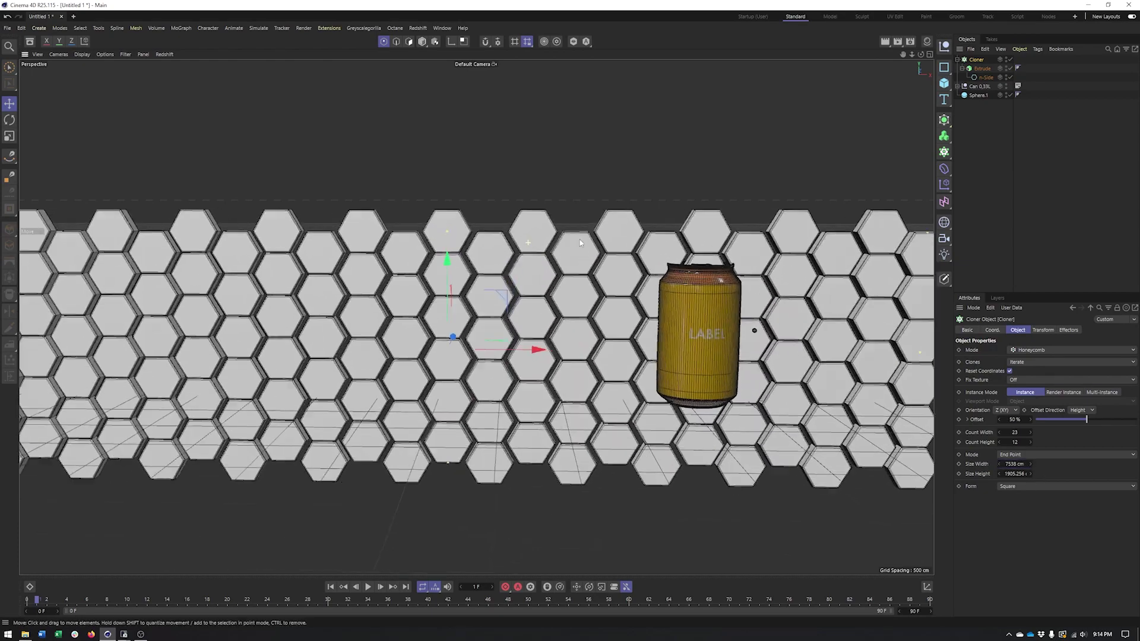
Adjust the Count Width to 27 and back down to 25 while checking the gaps between hexagons
{"action": "middle_click_drag", "start_coordinate": [179, 377], "coordinate": [445, 349], "text": "alt"}
{"action": "left_click_drag", "start_coordinate": [444, 349], "coordinate": [441, 344], "text": "alt"}
{"action": "left_click_drag", "start_coordinate": [381, 297], "coordinate": [375, 293], "text": "alt"}
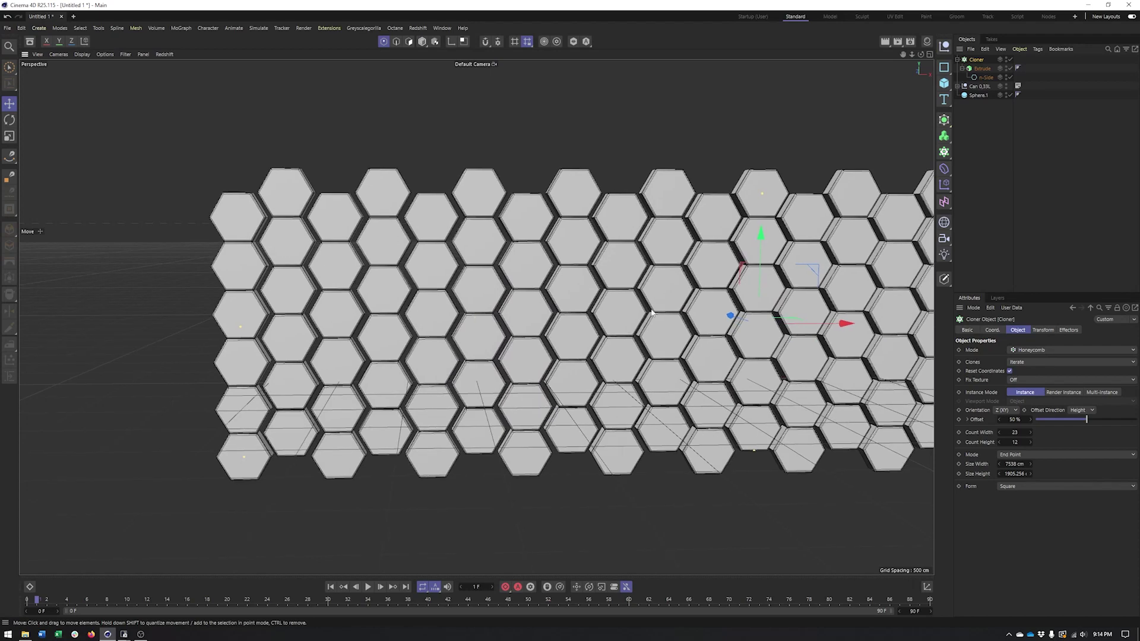
{"action": "middle_click_drag", "start_coordinate": [652, 313], "coordinate": [553, 307], "text": "alt"}
{"action": "left_click", "coordinate": [1031, 433]}
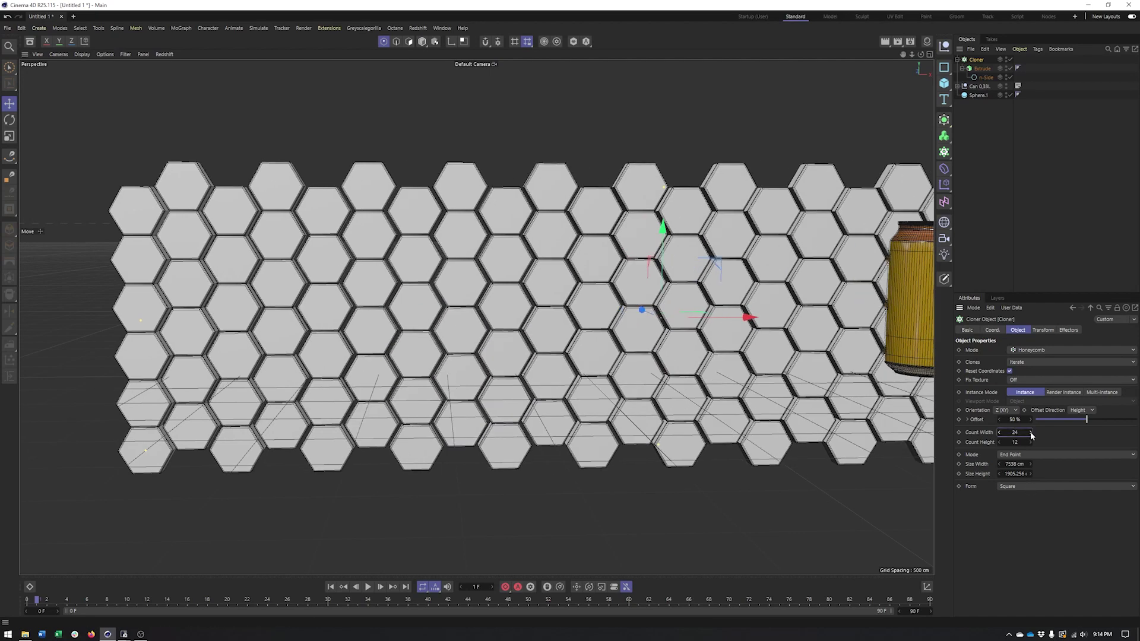
{"action": "left_click", "coordinate": [1031, 433]}
{"action": "left_click", "coordinate": [1031, 433]}
{"action": "left_click", "coordinate": [1031, 433]}
{"action": "scroll", "coordinate": [382, 173], "scroll_direction": "up", "scroll_amount": 8}
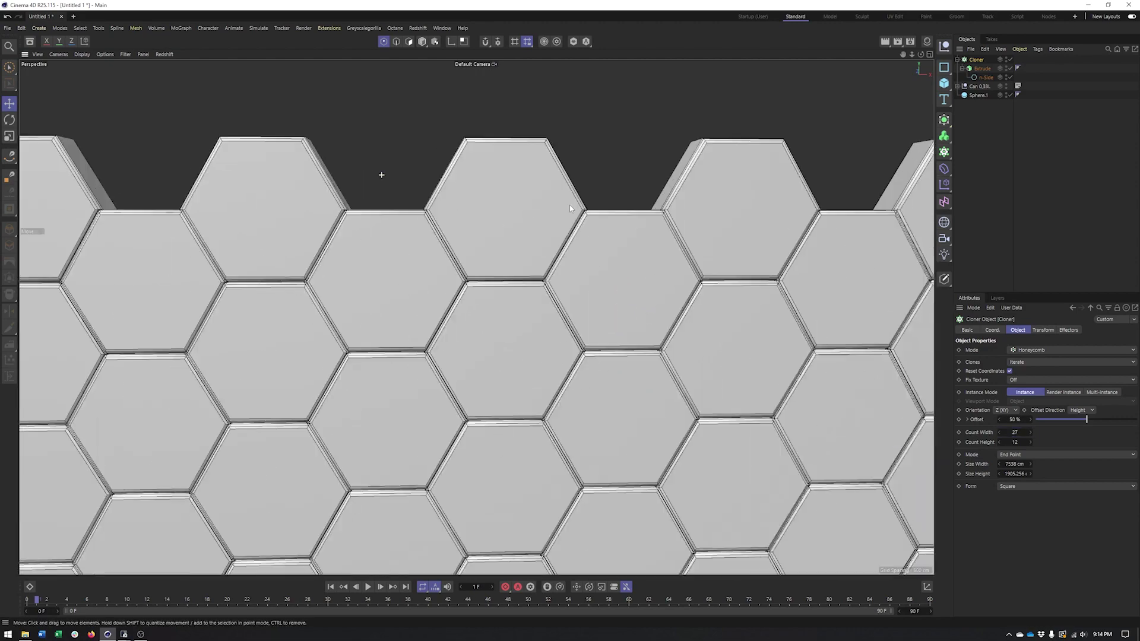
{"action": "middle_click_drag", "start_coordinate": [590, 352], "coordinate": [525, 333], "text": "alt"}
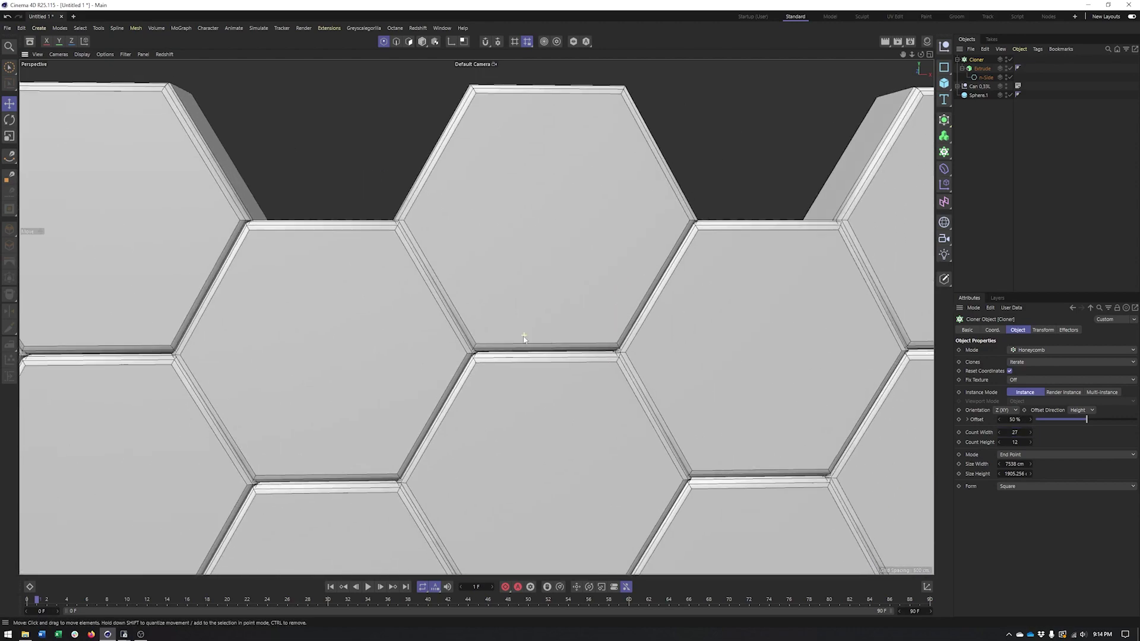
{"action": "left_click", "coordinate": [1001, 432]}
{"action": "left_click", "coordinate": [1000, 432]}
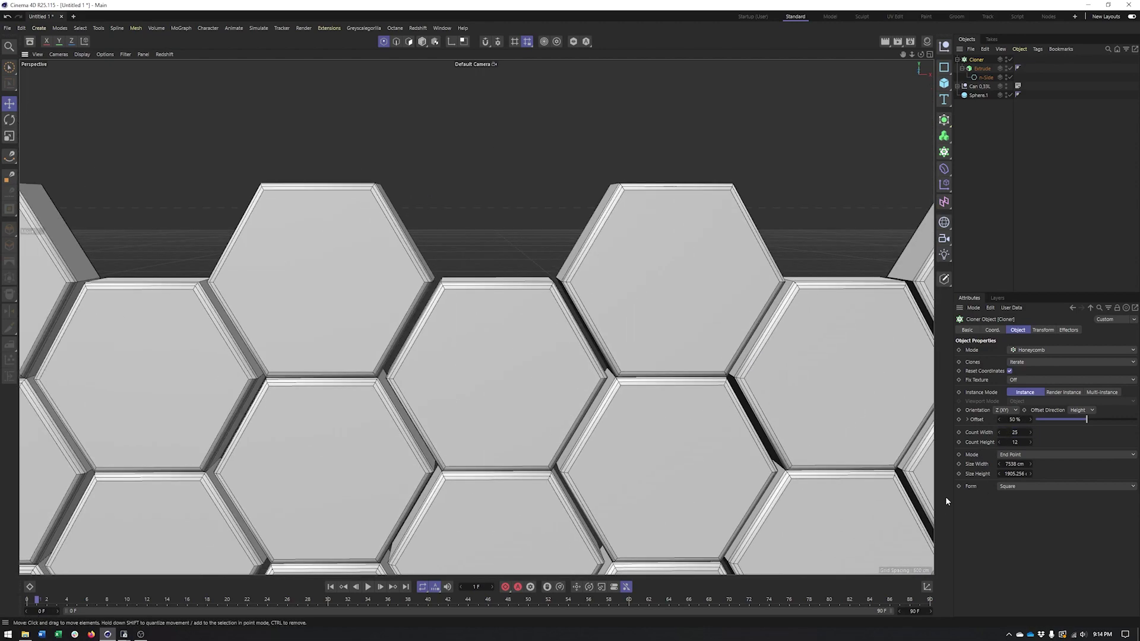
Return the honeycomb's size mode to Per Step
{"action": "left_click", "coordinate": [1073, 455]}
{"action": "left_click", "coordinate": [1068, 465]}
{"action": "scroll", "coordinate": [552, 453], "scroll_direction": "down", "scroll_amount": 6}
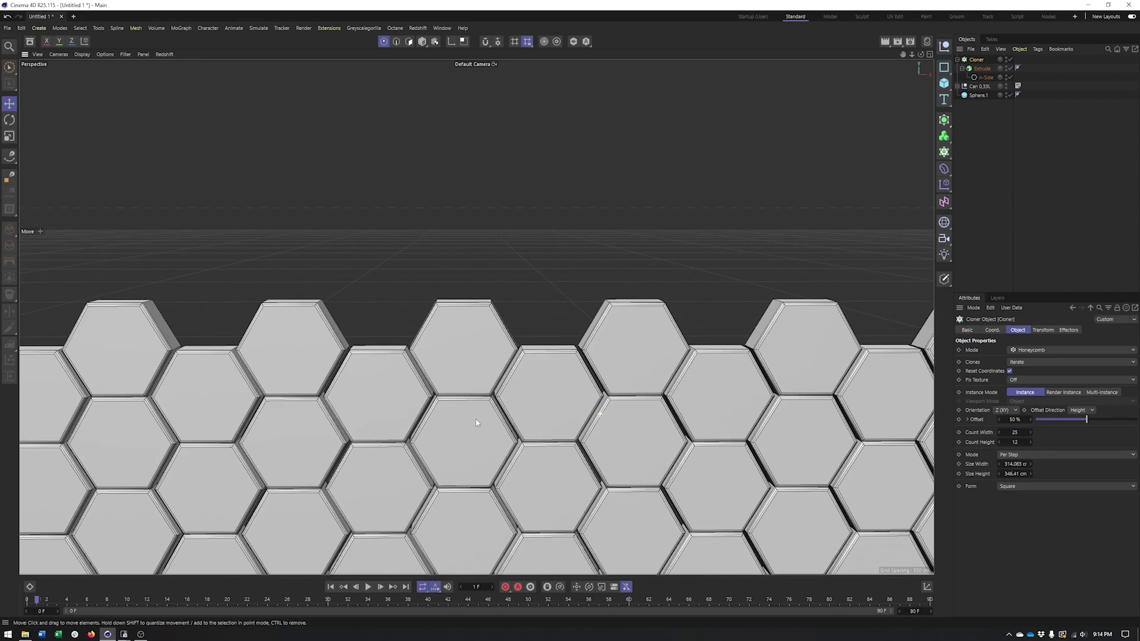
{"action": "middle_click_drag", "start_coordinate": [552, 453], "coordinate": [155, 228], "text": "alt"}
{"action": "scroll", "coordinate": [476, 317], "scroll_direction": "down", "scroll_amount": 2}
{"action": "middle_click_drag", "start_coordinate": [462, 331], "coordinate": [522, 313], "text": "alt"}
Look at the available Form options for the honeycomb, keeping Square
{"action": "left_click", "coordinate": [1009, 487]}
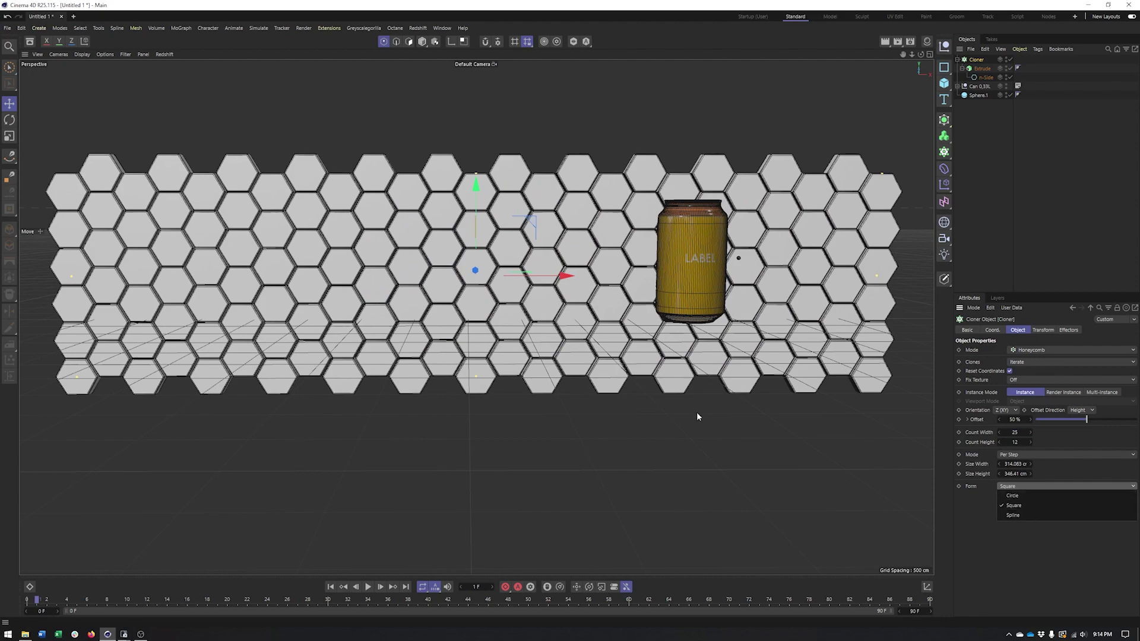
{"action": "left_click", "coordinate": [642, 468]}
{"action": "middle_click_drag", "start_coordinate": [614, 440], "coordinate": [620, 478], "text": "alt"}
{"action": "right_click_drag", "start_coordinate": [620, 477], "coordinate": [582, 478], "text": "alt"}
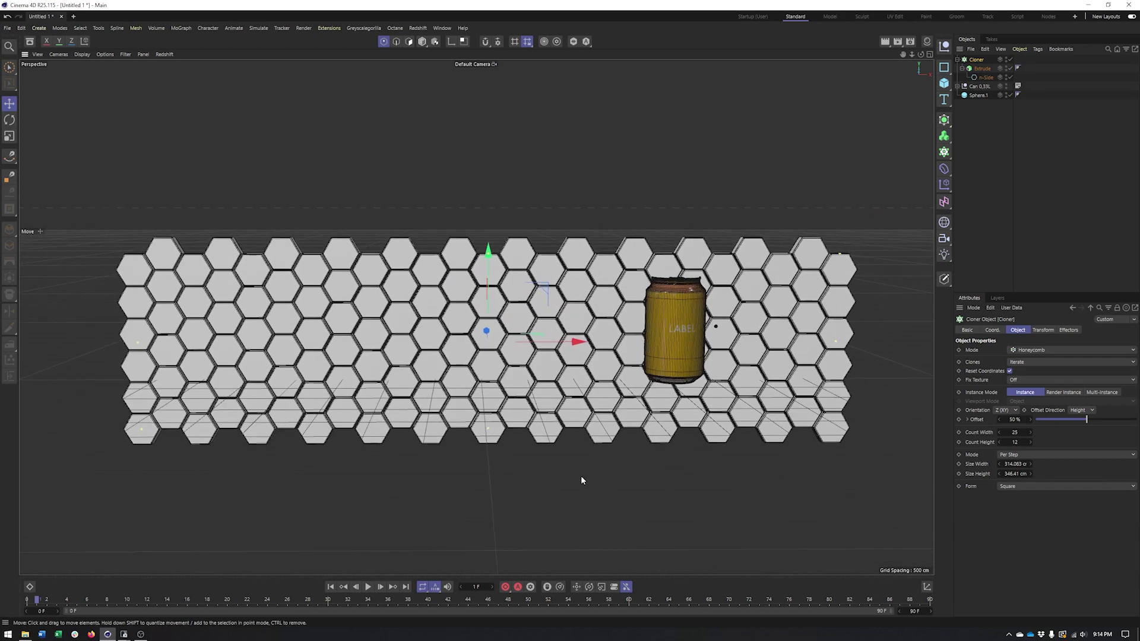
{"action": "middle_click_drag", "start_coordinate": [692, 472], "coordinate": [699, 448], "text": "alt"}
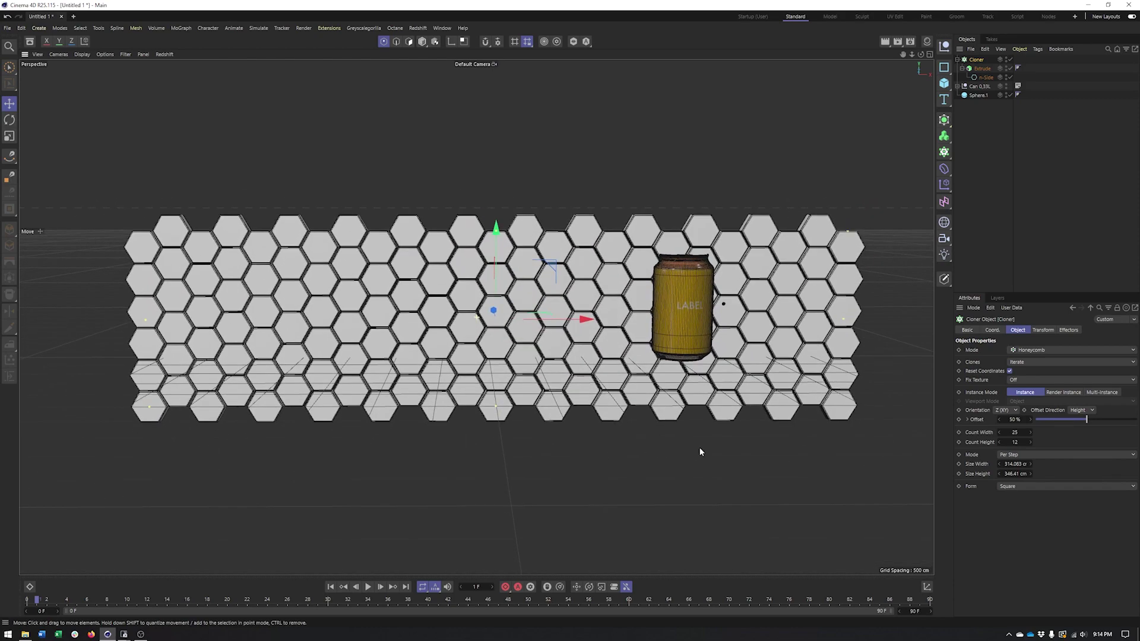
Toggle Reset Coordinates off and on, and temporarily disable the Cloner to view the single source hexagon
{"action": "left_click", "coordinate": [1010, 371]}
{"action": "left_click", "coordinate": [1010, 371]}
{"action": "left_click", "coordinate": [1009, 59]}
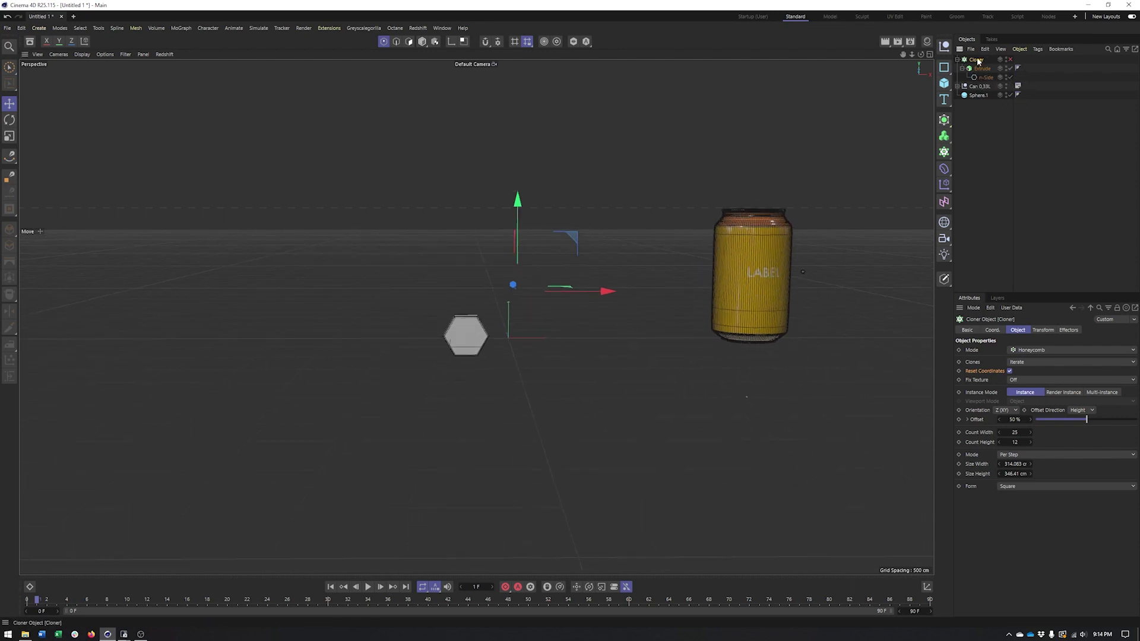
{"action": "left_click_drag", "start_coordinate": [518, 298], "coordinate": [508, 289], "text": "alt"}
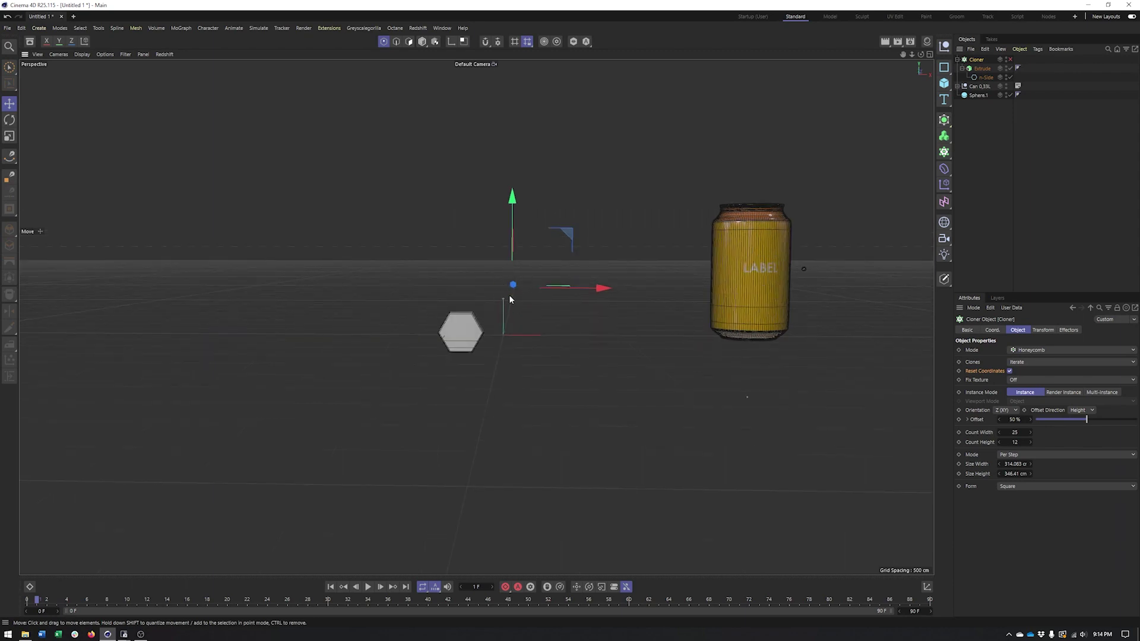
{"action": "right_click_drag", "start_coordinate": [689, 216], "coordinate": [597, 219], "text": "alt"}
{"action": "middle_click_drag", "start_coordinate": [597, 218], "coordinate": [529, 296], "text": "alt"}
{"action": "left_click", "coordinate": [1010, 60]}
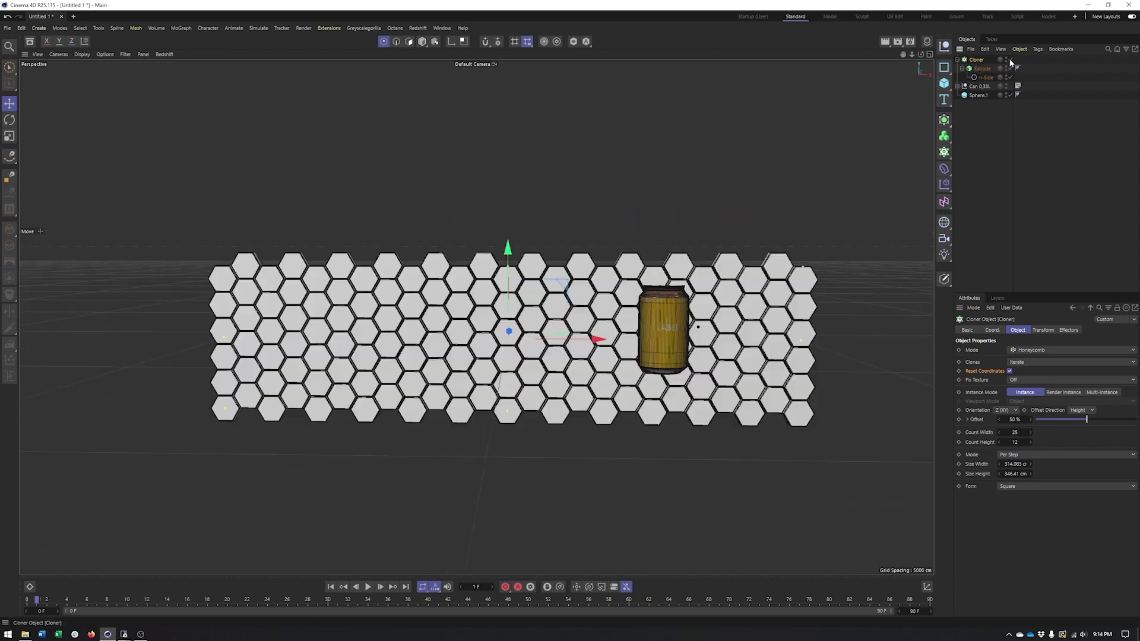
{"action": "left_click_drag", "start_coordinate": [518, 344], "coordinate": [507, 336], "text": "alt"}
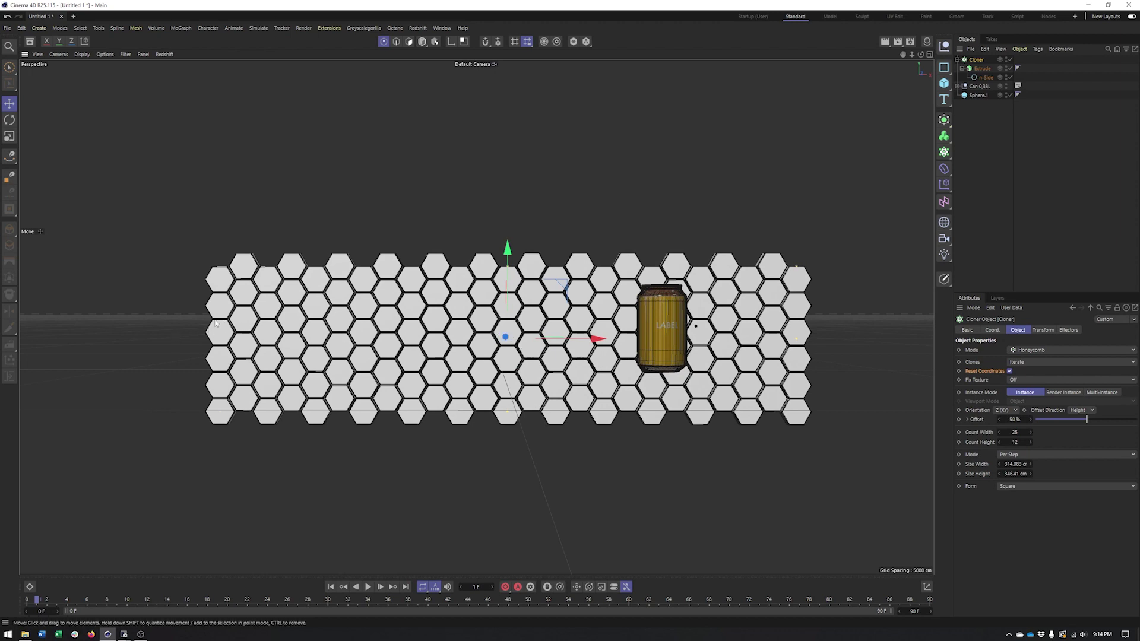
Disable the Cloner, move the Extrude hexagon far along negative X, and re-enable the Cloner
{"action": "left_click", "coordinate": [1009, 60]}
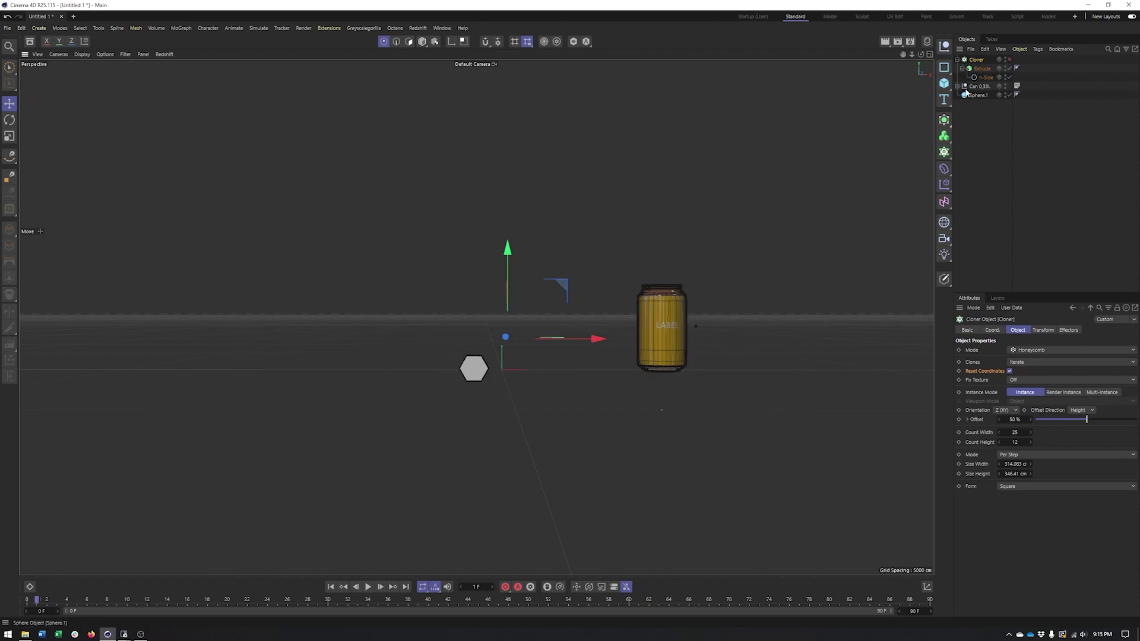
{"action": "left_click", "coordinate": [478, 370]}
{"action": "left_click_drag", "start_coordinate": [532, 313], "coordinate": [162, 319]}
{"action": "middle_click_drag", "start_coordinate": [173, 320], "coordinate": [382, 310], "text": "alt"}
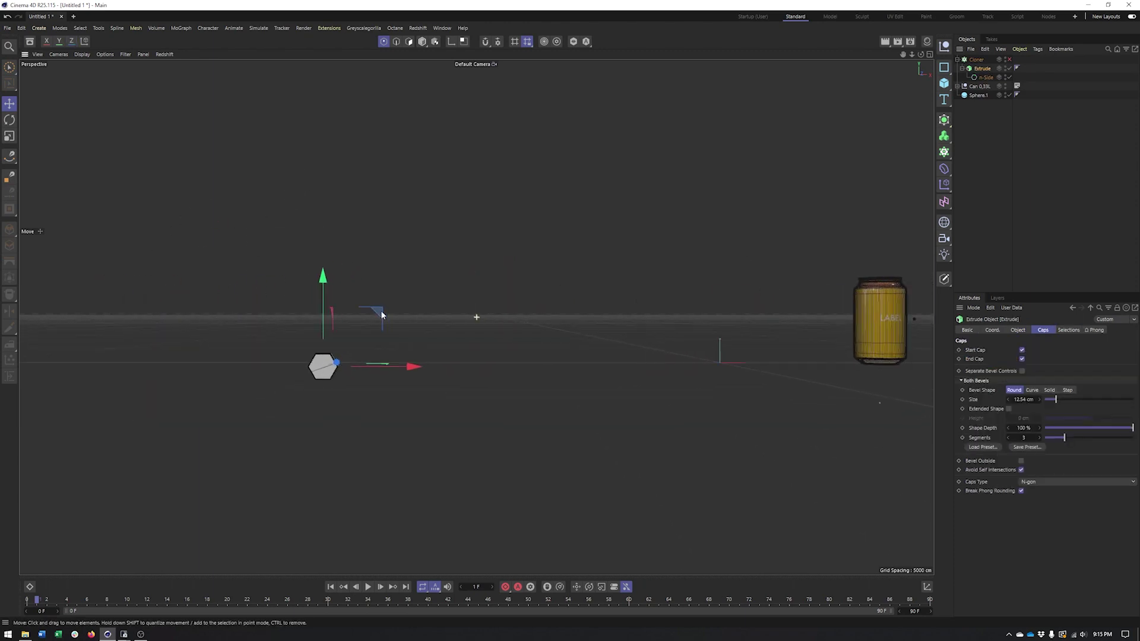
{"action": "left_click", "coordinate": [1009, 61]}
{"action": "middle_click_drag", "start_coordinate": [472, 403], "coordinate": [449, 416], "text": "alt"}
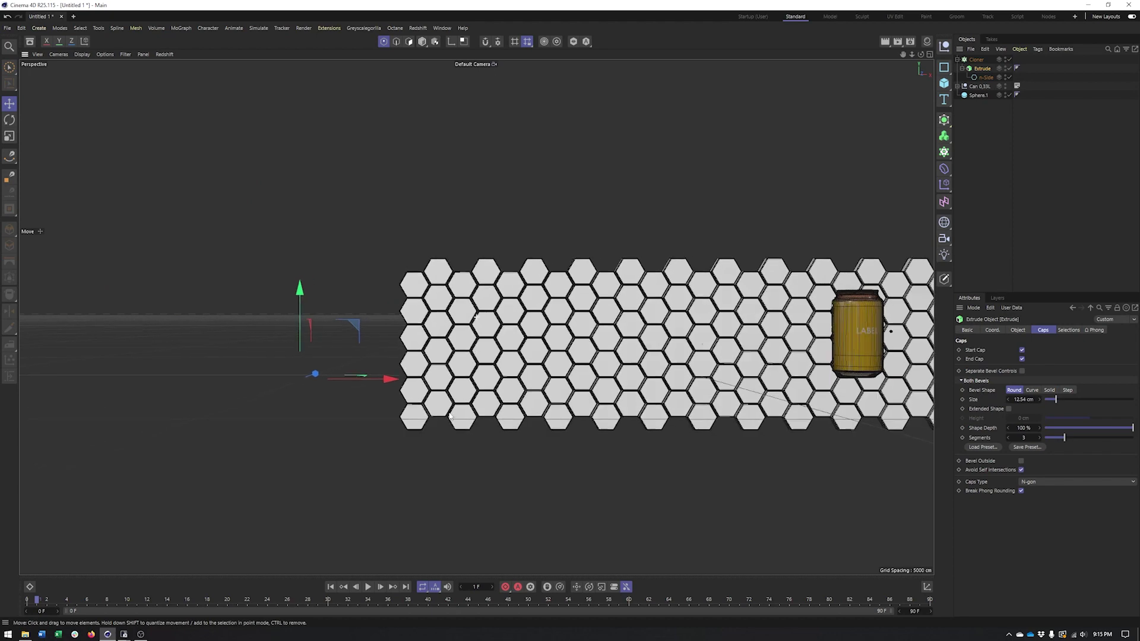
{"action": "middle_click_drag", "start_coordinate": [290, 405], "coordinate": [181, 416], "text": "alt"}
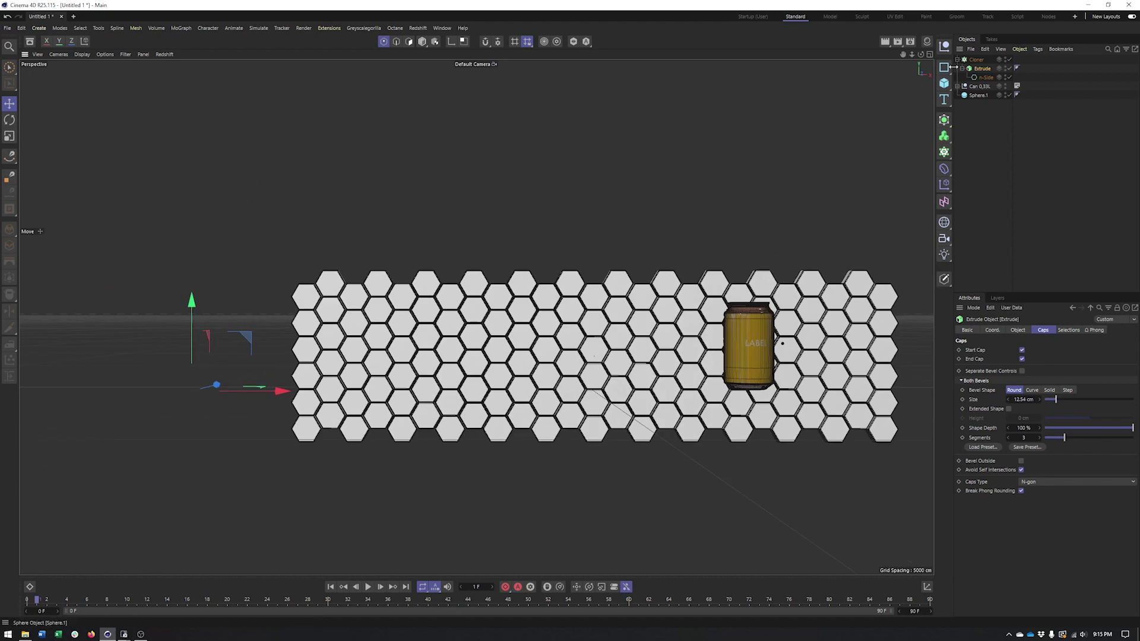
Turn off the Cloner's Reset Coordinates and inspect the Extrude object's axis among the clones
{"action": "left_click", "coordinate": [977, 59]}
{"action": "left_click", "coordinate": [982, 69]}
{"action": "left_click", "coordinate": [977, 59]}
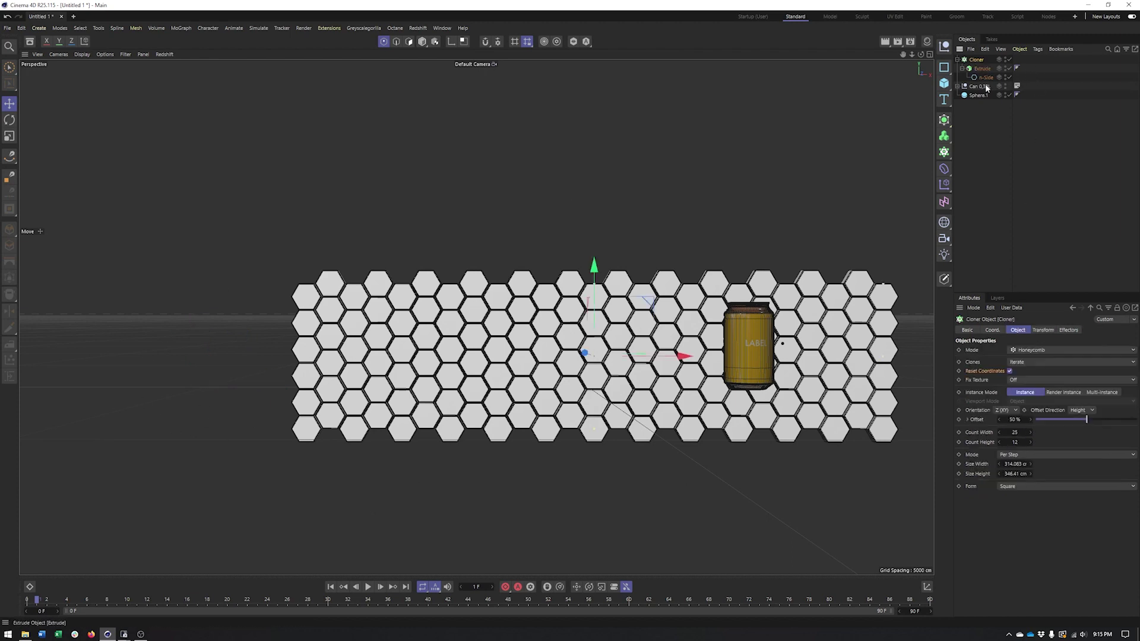
{"action": "left_click", "coordinate": [1011, 372]}
{"action": "middle_click_drag", "start_coordinate": [345, 426], "coordinate": [589, 413], "text": "alt"}
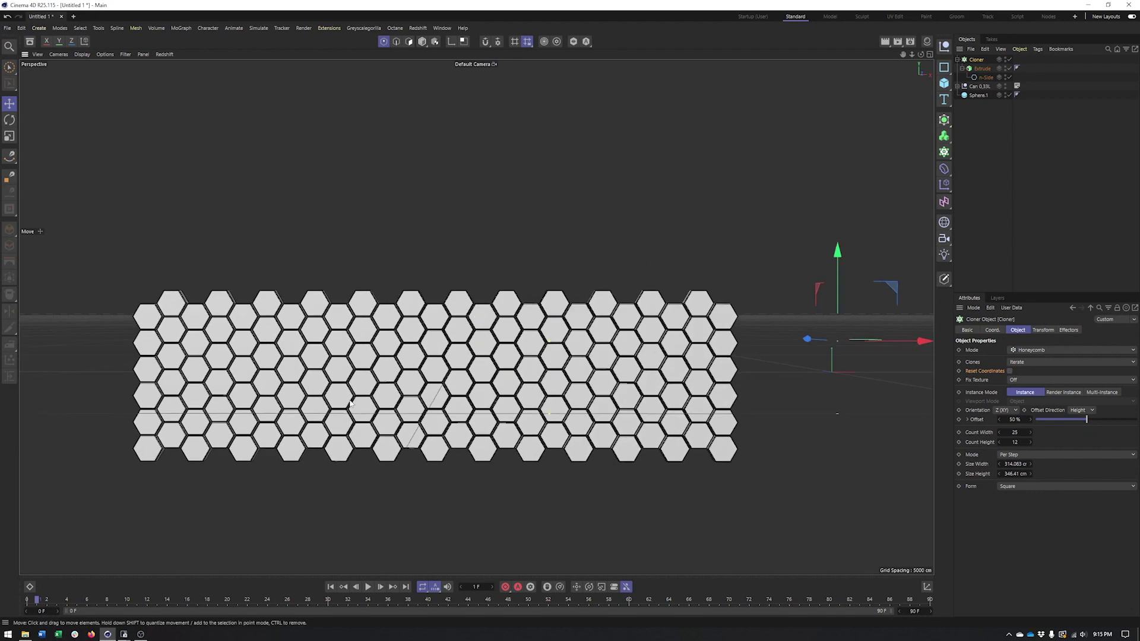
{"action": "left_click", "coordinate": [982, 68]}
{"action": "left_click_drag", "start_coordinate": [415, 385], "coordinate": [487, 354]}
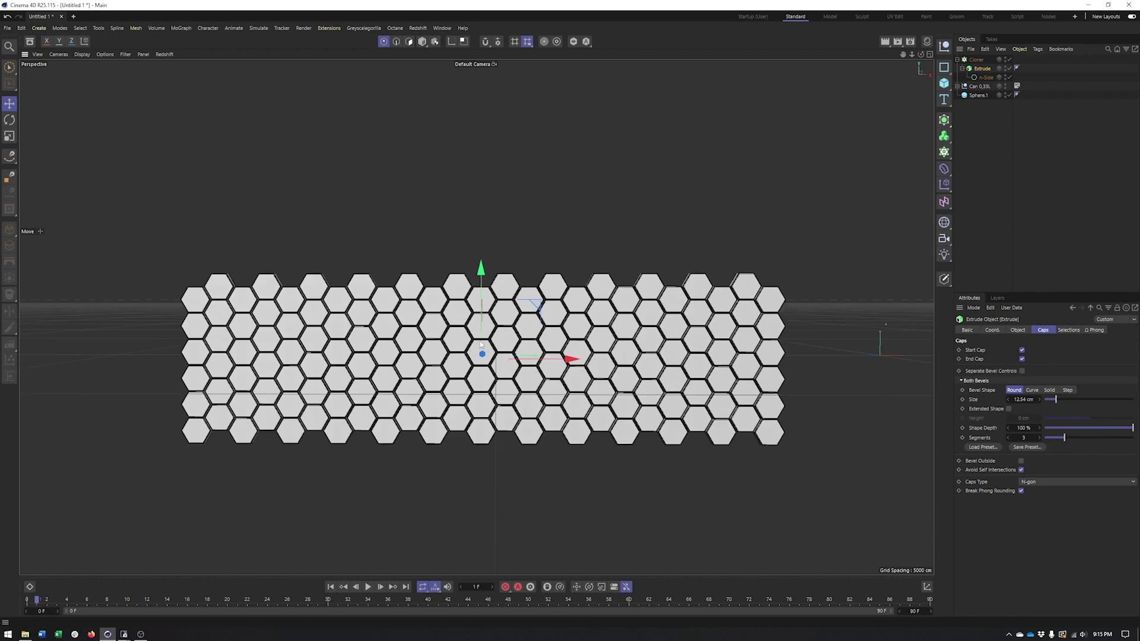
{"action": "middle_click_drag", "start_coordinate": [529, 376], "coordinate": [444, 406], "text": "alt"}
{"action": "scroll", "coordinate": [485, 396], "scroll_direction": "down", "scroll_amount": 1}
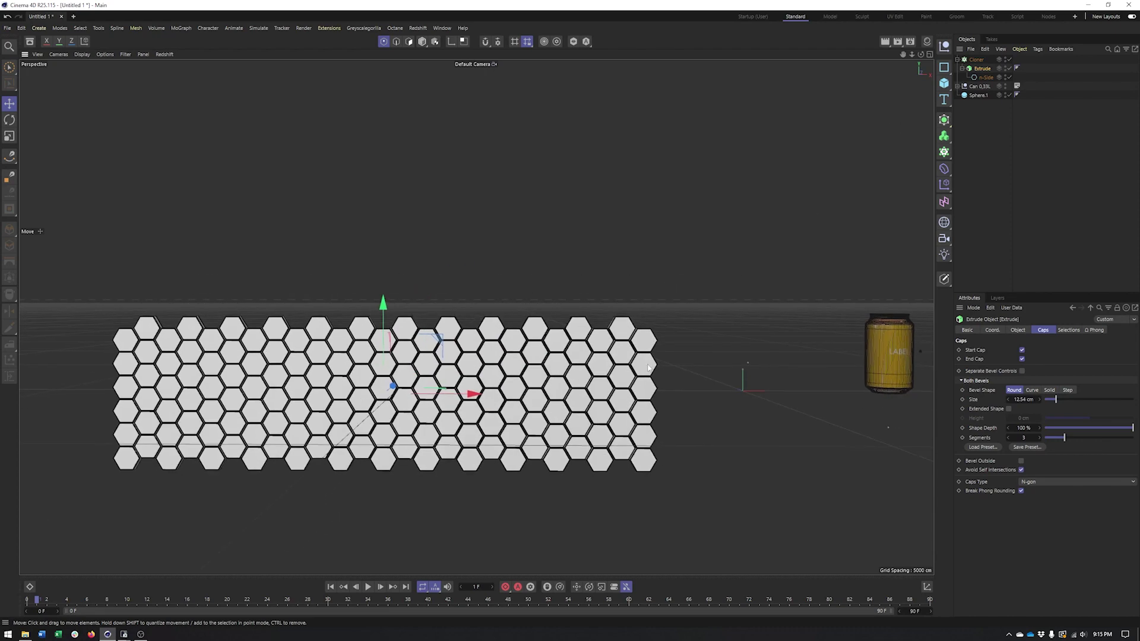
{"action": "middle_click_drag", "start_coordinate": [722, 346], "coordinate": [713, 348], "text": "alt"}
Switch the Cloner to Radial mode and set its Count to 37
{"action": "left_click", "coordinate": [976, 59]}
{"action": "middle_click_drag", "start_coordinate": [646, 395], "coordinate": [512, 395], "text": "alt"}
{"action": "left_click", "coordinate": [1017, 351]}
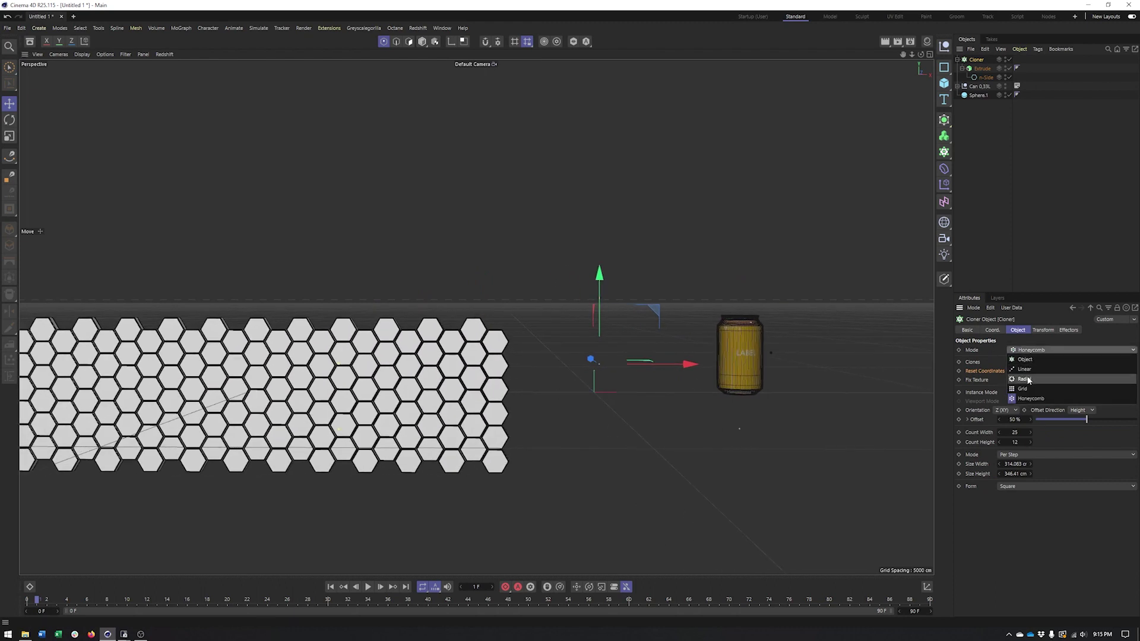
{"action": "left_click", "coordinate": [1024, 379]}
{"action": "left_click_drag", "start_coordinate": [660, 394], "coordinate": [551, 295], "text": "alt"}
{"action": "right_click_drag", "start_coordinate": [551, 294], "coordinate": [522, 316], "text": "alt"}
{"action": "left_click_drag", "start_coordinate": [522, 316], "coordinate": [515, 356], "text": "alt"}
{"action": "left_click_drag", "start_coordinate": [1029, 410], "coordinate": [1064, 409]}
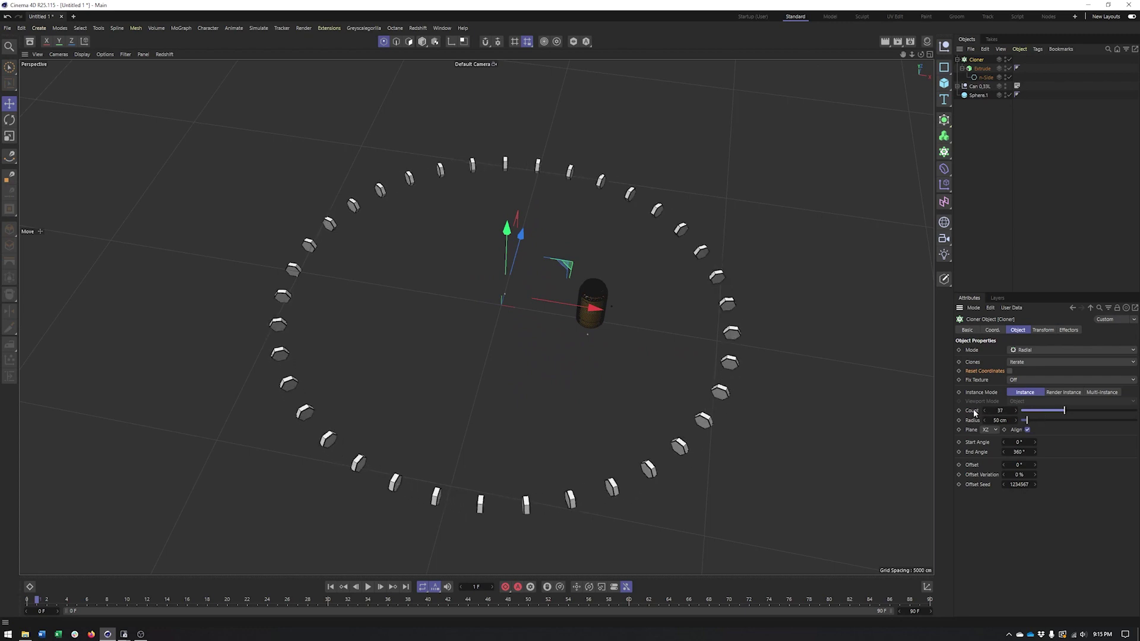
Reduce the radial Cloner's Radius to 0 cm and set its Plane to XY
{"action": "mouse_move", "coordinate": [1026, 420]}
{"action": "left_mouse_down"}
{"action": "mouse_move", "coordinate": [1136, 421]}
{"action": "mouse_move", "coordinate": [1017, 428]}
{"action": "left_mouse_up"}
{"action": "left_click", "coordinate": [991, 429]}
{"action": "left_click", "coordinate": [987, 432]}
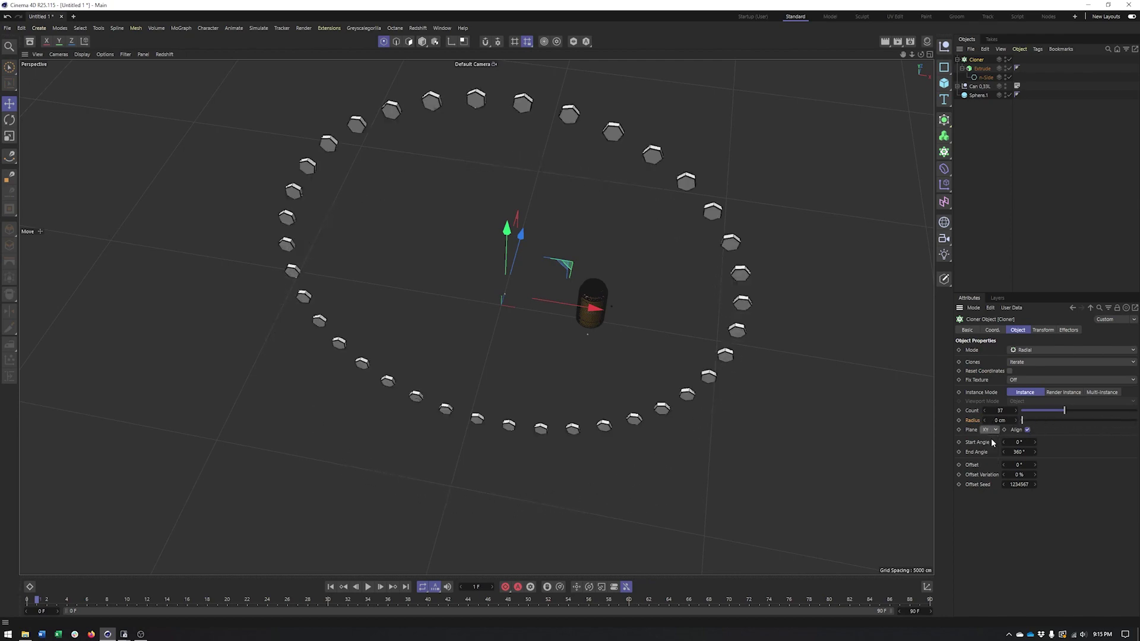
{"action": "mouse_move", "coordinate": [550, 350]}
{"action": "left_mouse_down", "text": "alt"}
{"action": "mouse_move", "coordinate": [553, 290]}
{"action": "mouse_move", "coordinate": [547, 348]}
{"action": "left_mouse_up", "text": "alt"}
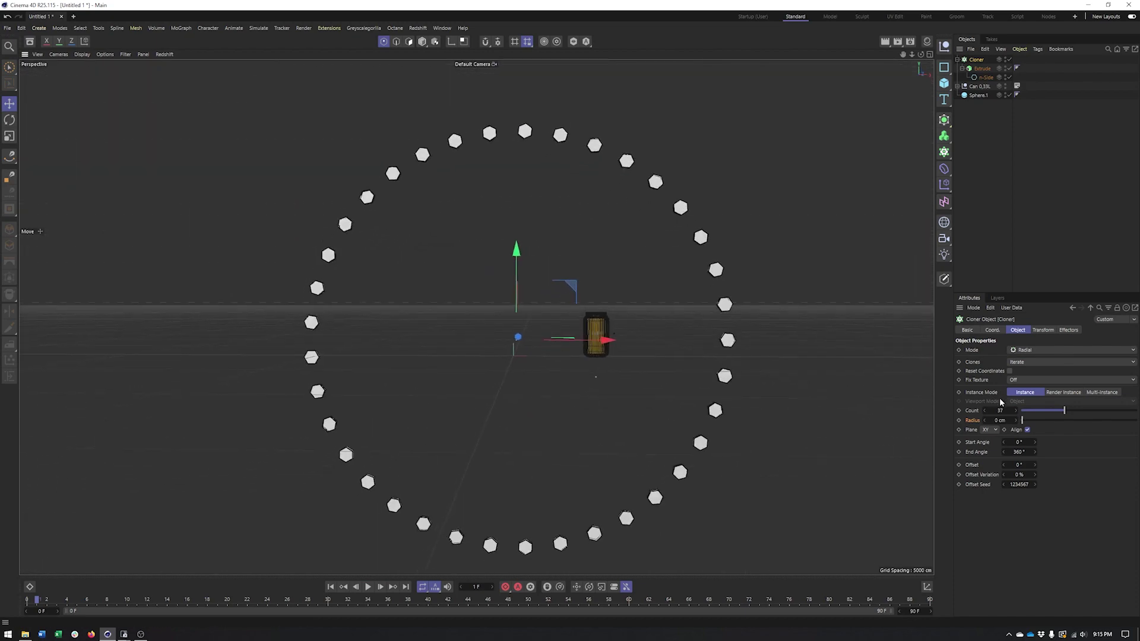
Keep the Radius at 0 cm and turn the Cloner's Reset Coordinates back on
{"action": "left_click_drag", "start_coordinate": [1022, 420], "coordinate": [1022, 420]}
{"action": "left_click", "coordinate": [1011, 371]}
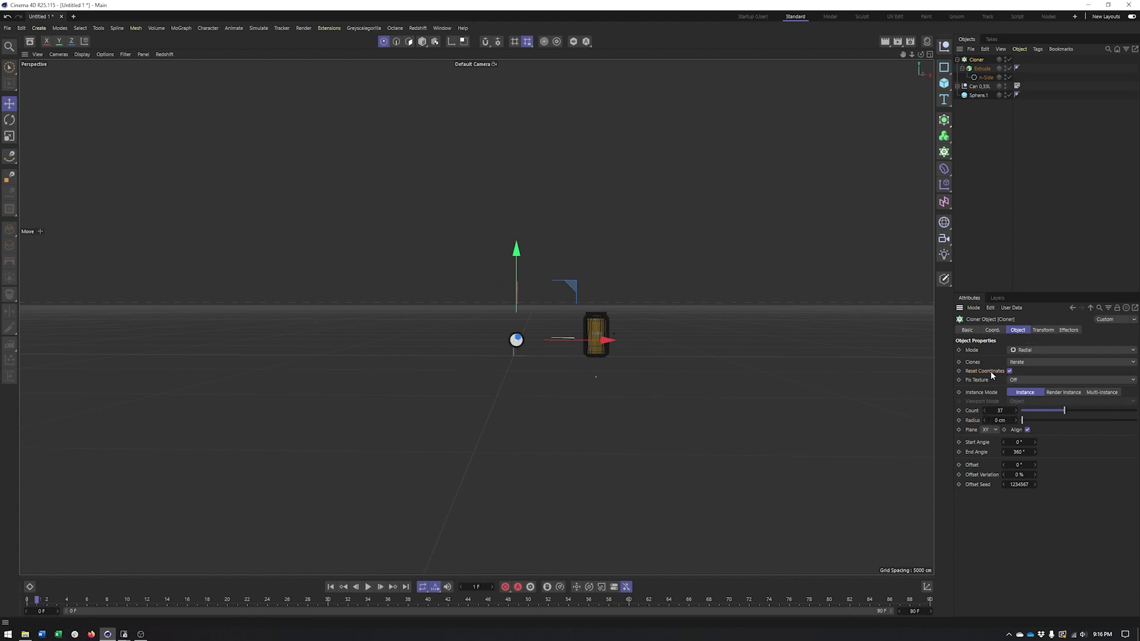
{"action": "middle_click_drag", "start_coordinate": [517, 339], "coordinate": [502, 358], "text": "alt"}
{"action": "right_click_drag", "start_coordinate": [502, 359], "coordinate": [612, 357], "text": "alt"}
{"action": "left_click_drag", "start_coordinate": [482, 359], "coordinate": [488, 358], "text": "alt"}
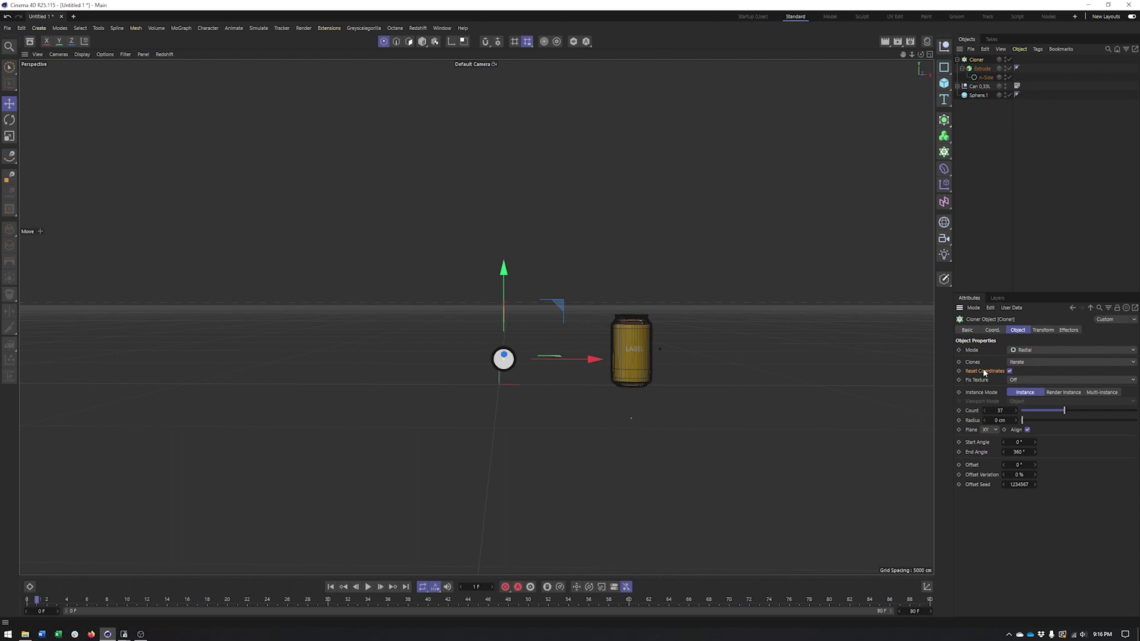
Increase the radial Cloner's Radius to 2229 cm
{"action": "left_click_drag", "start_coordinate": [1024, 421], "coordinate": [1136, 420]}
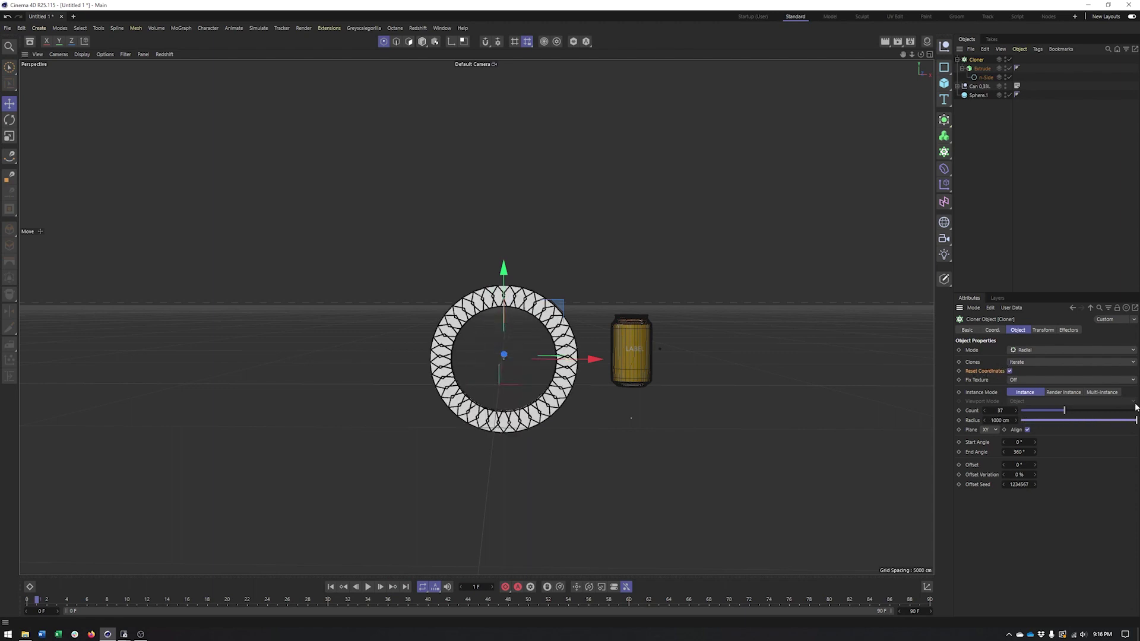
{"action": "left_click_drag", "start_coordinate": [1018, 419], "coordinate": [1051, 420]}
{"action": "left_click_drag", "start_coordinate": [1016, 419], "coordinate": [1016, 384]}
{"action": "mouse_move", "coordinate": [563, 379]}
{"action": "middle_mouse_down", "text": "alt"}
{"action": "mouse_move", "coordinate": [491, 380]}
{"action": "mouse_move", "coordinate": [556, 382]}
{"action": "middle_mouse_up", "text": "alt"}
{"action": "scroll", "coordinate": [491, 380], "scroll_direction": "down", "scroll_amount": 2}
{"action": "scroll", "coordinate": [802, 377], "scroll_direction": "down", "scroll_amount": 4}
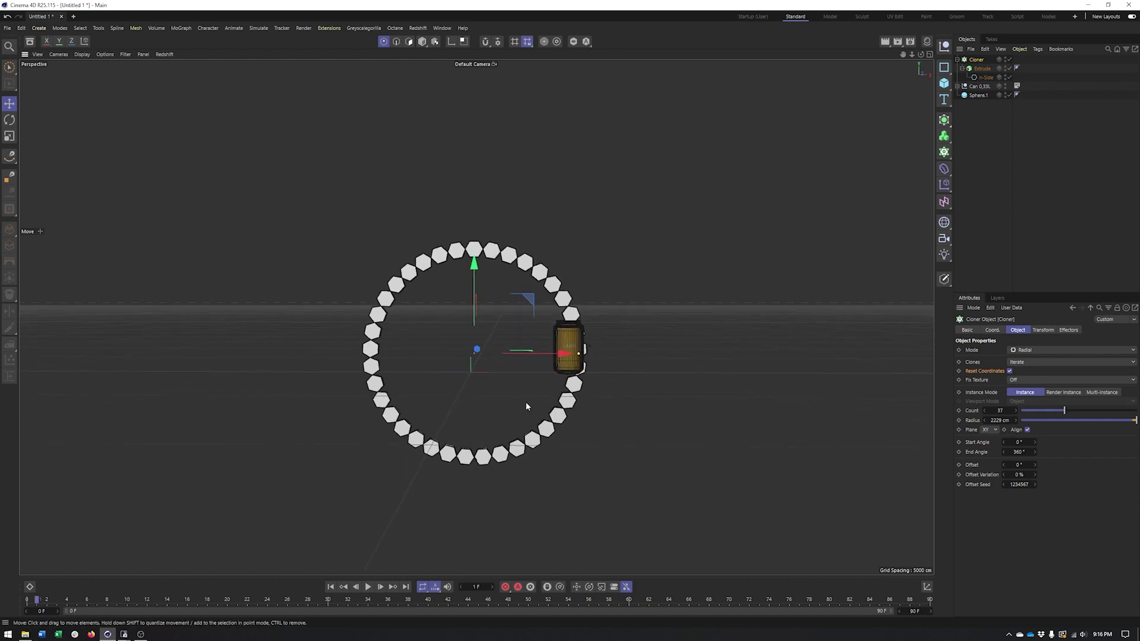
Experiment with the radial angle settings, leaving the Start Angle at 0° and the End Angle at 288°
{"action": "mouse_move", "coordinate": [1018, 452]}
{"action": "left_mouse_down"}
{"action": "mouse_move", "coordinate": [974, 452]}
{"action": "mouse_move", "coordinate": [1067, 475]}
{"action": "mouse_move", "coordinate": [1048, 472]}
{"action": "mouse_move", "coordinate": [1030, 442]}
{"action": "left_mouse_up"}
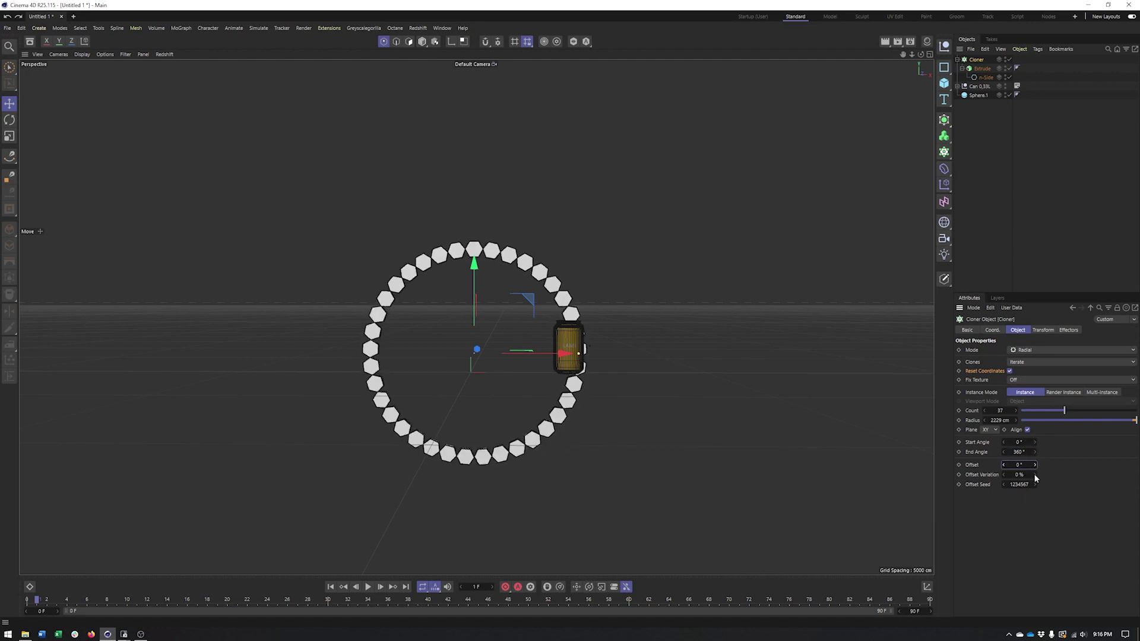
{"action": "mouse_move", "coordinate": [1036, 454]}
{"action": "left_mouse_down"}
{"action": "mouse_move", "coordinate": [1025, 455]}
{"action": "mouse_move", "coordinate": [1069, 465]}
{"action": "mouse_move", "coordinate": [1040, 464]}
{"action": "left_mouse_up"}
{"action": "key", "text": "ctrl+z"}
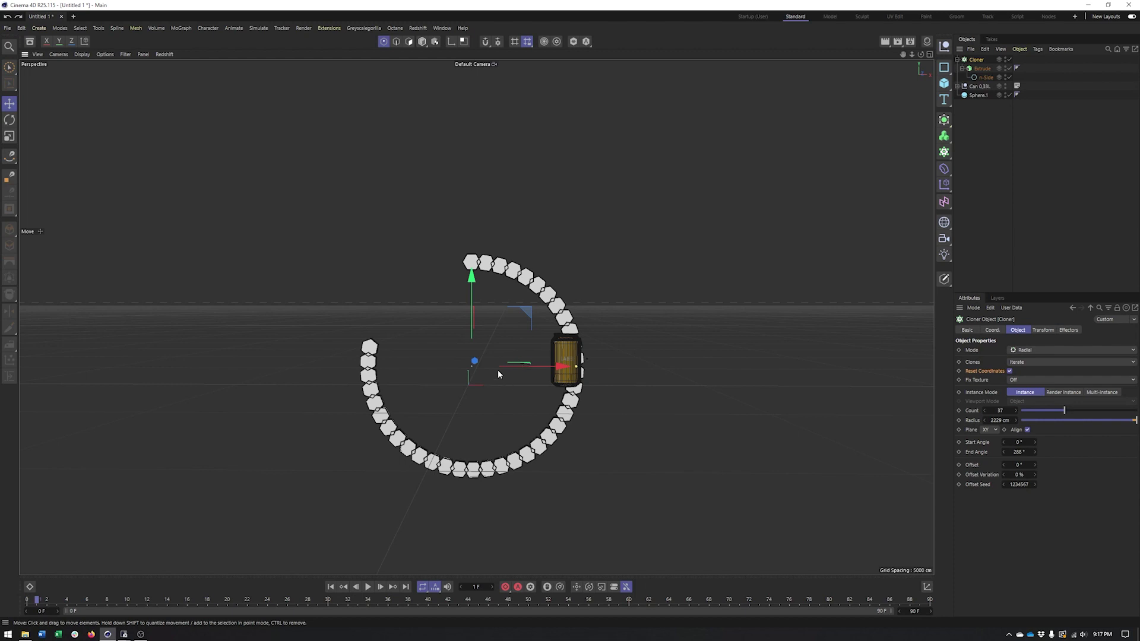
{"action": "left_click_drag", "start_coordinate": [498, 370], "coordinate": [478, 371], "text": "alt"}
{"action": "middle_click_drag", "start_coordinate": [672, 425], "coordinate": [691, 418], "text": "alt"}
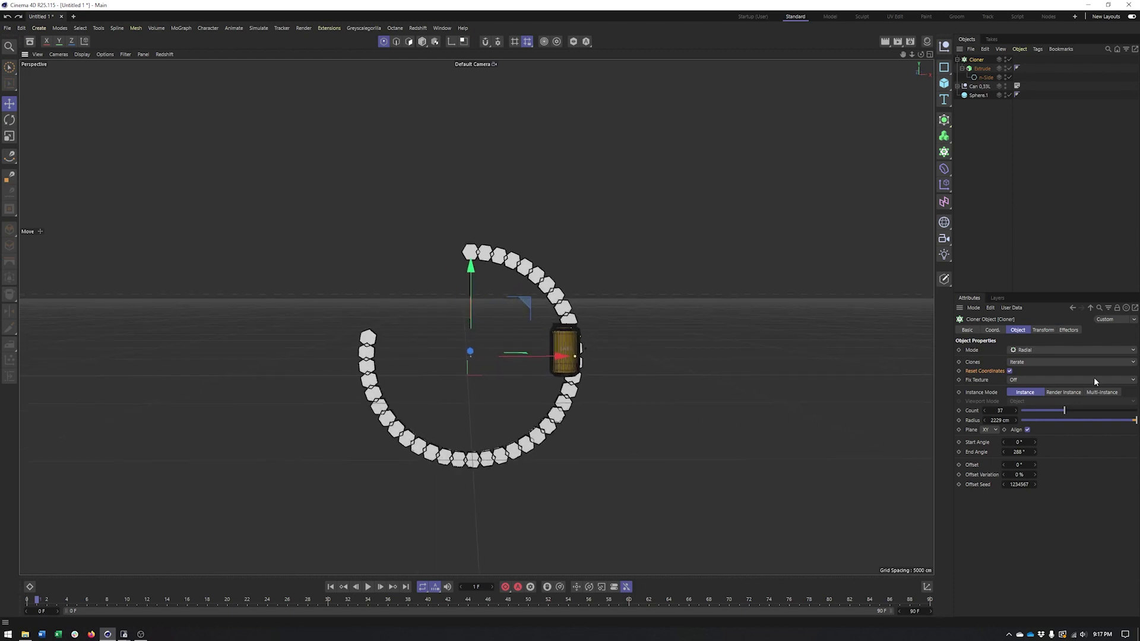
Switch the Cloner's Mode from Radial to Object
{"action": "left_click", "coordinate": [1059, 350]}
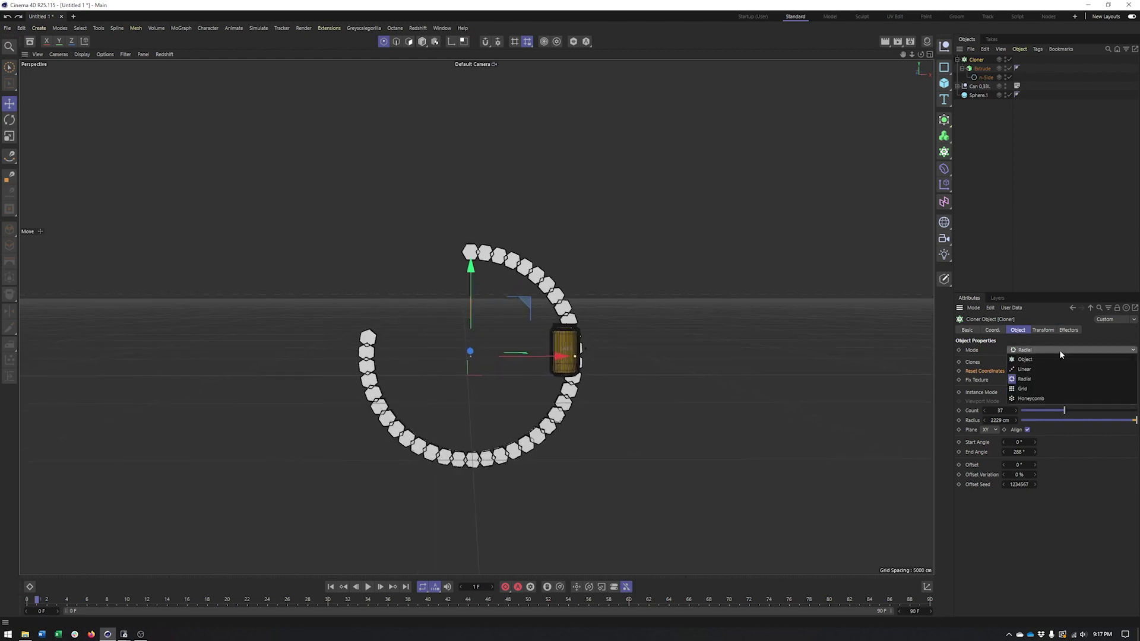
{"action": "left_click", "coordinate": [1057, 358]}
{"action": "middle_click_drag", "start_coordinate": [691, 377], "coordinate": [652, 392], "text": "alt"}
{"action": "right_click_drag", "start_coordinate": [482, 376], "coordinate": [634, 363], "text": "alt"}
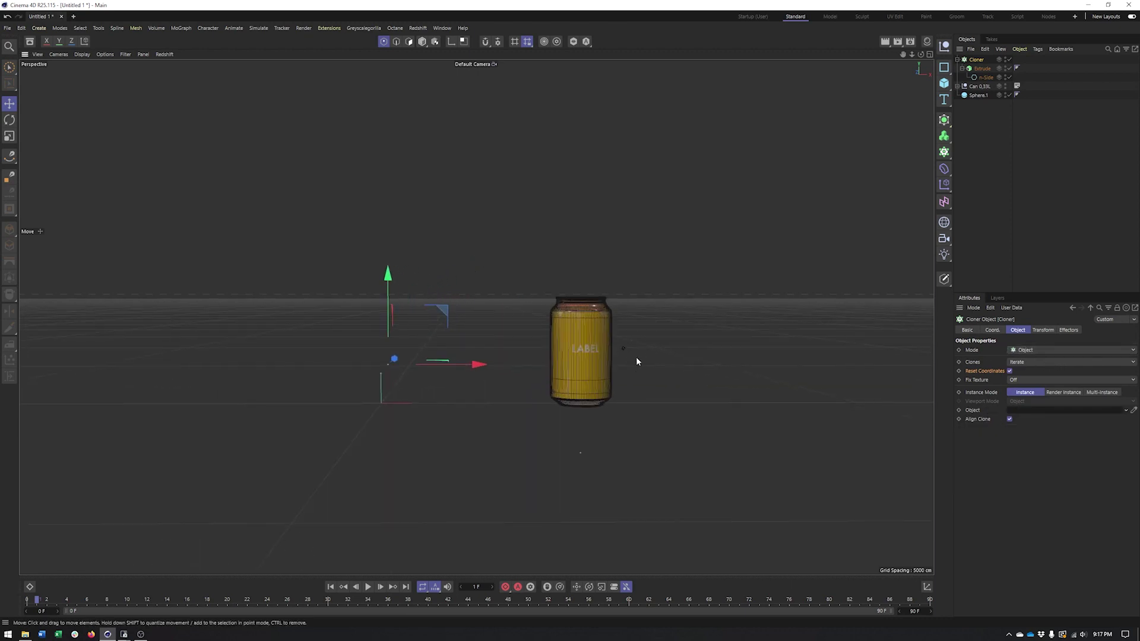
{"action": "middle_click_drag", "start_coordinate": [636, 359], "coordinate": [591, 357], "text": "alt"}
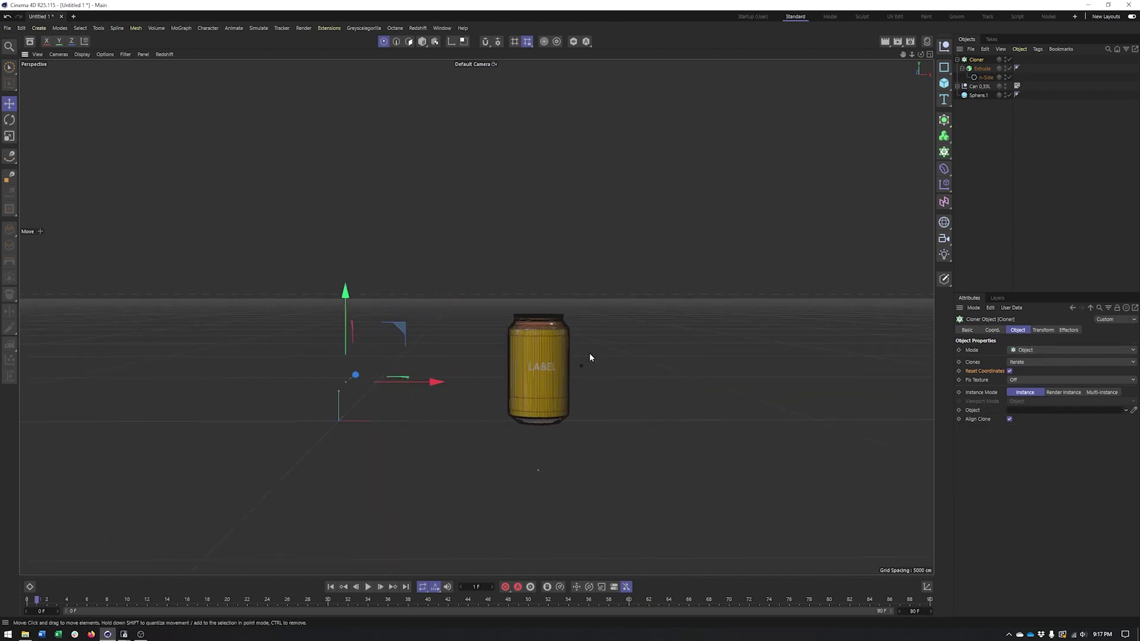
Delete the Extrude object from the Cloner and make Sphere.1 the Cloner's child instead
{"action": "left_click", "coordinate": [980, 69]}
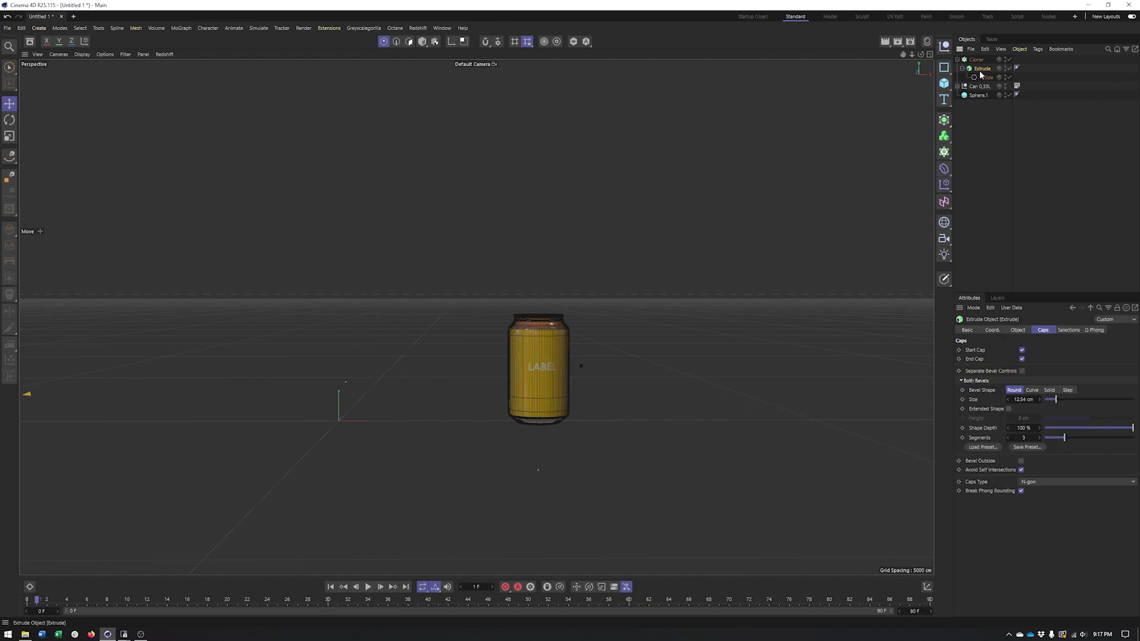
{"action": "key", "text": "Delete"}
{"action": "left_click", "coordinate": [979, 78]}
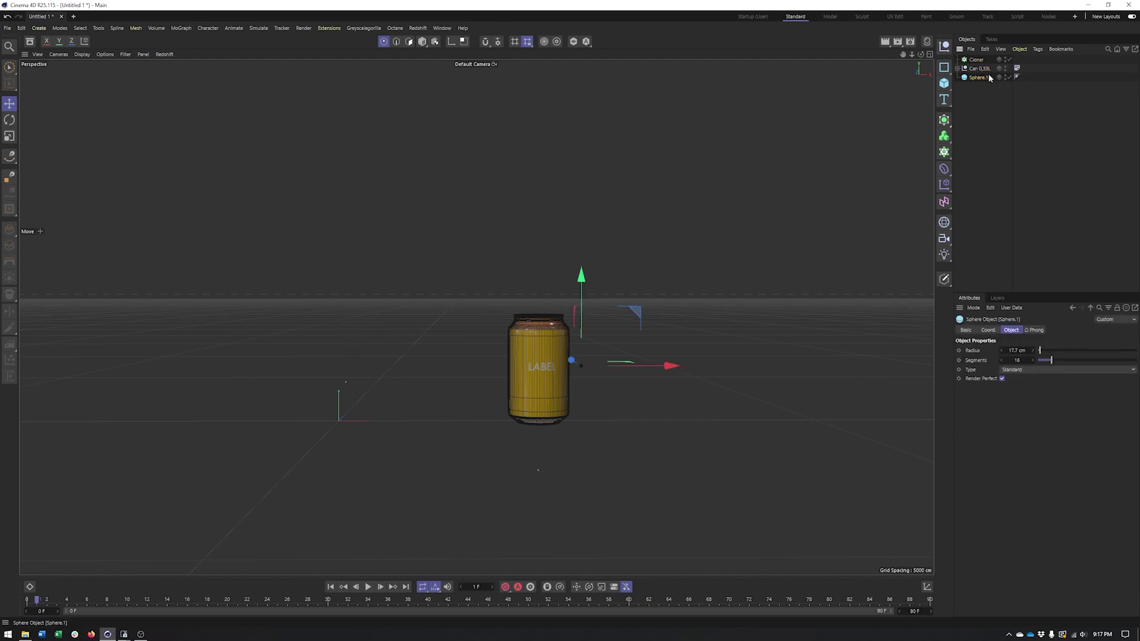
{"action": "left_click_drag", "start_coordinate": [980, 78], "coordinate": [977, 60]}
{"action": "left_click_drag", "start_coordinate": [630, 380], "coordinate": [492, 392], "text": "alt"}
{"action": "scroll", "coordinate": [499, 386], "scroll_direction": "up", "scroll_amount": 3}
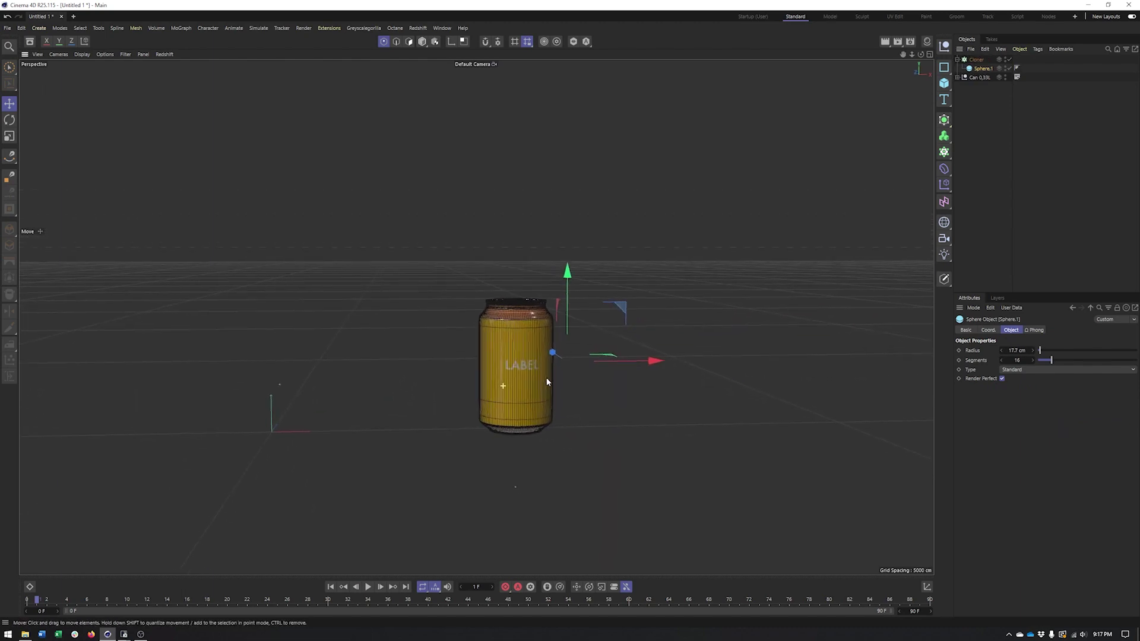
Assign the can's Can Main Shape as the Cloner's Object so the spheres are cloned onto it
{"action": "left_click", "coordinate": [978, 60]}
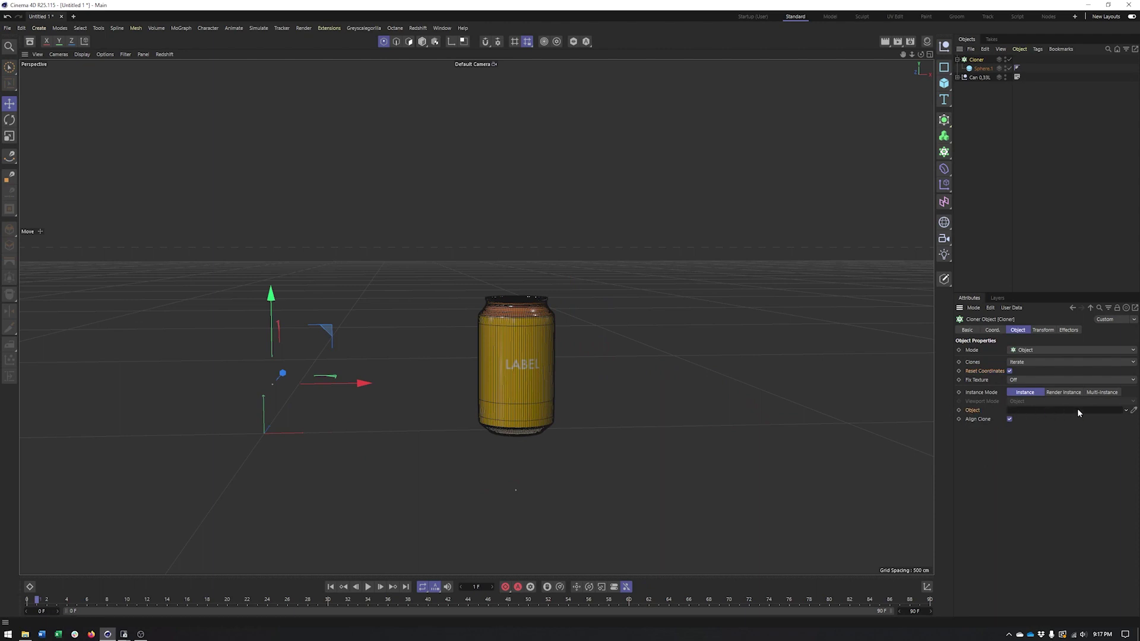
{"action": "left_click", "coordinate": [958, 77]}
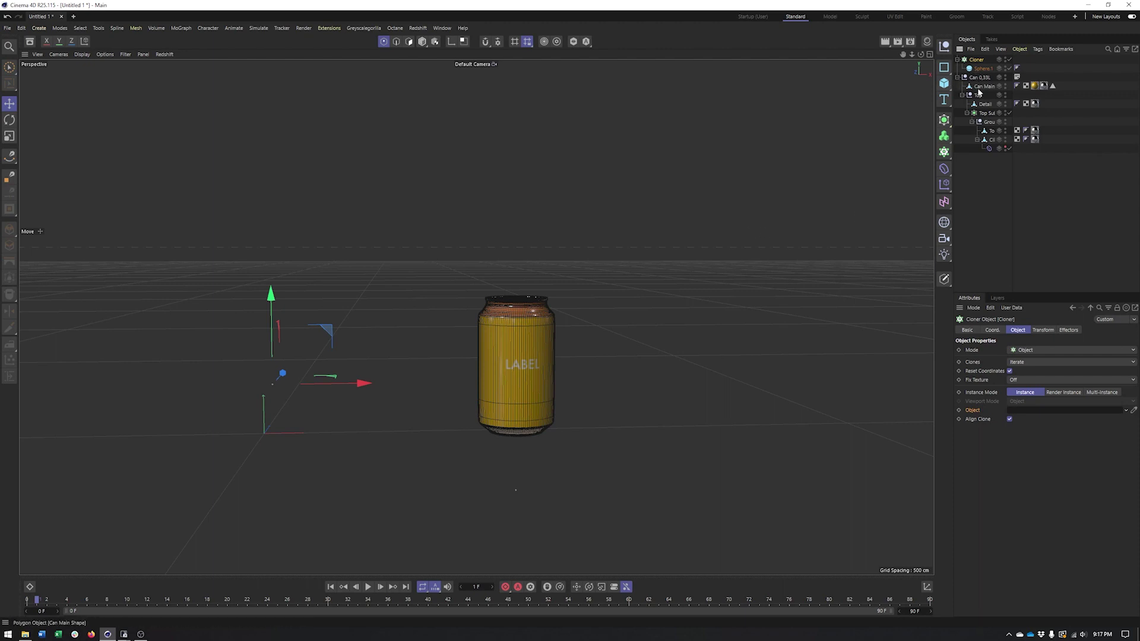
{"action": "left_click", "coordinate": [981, 86]}
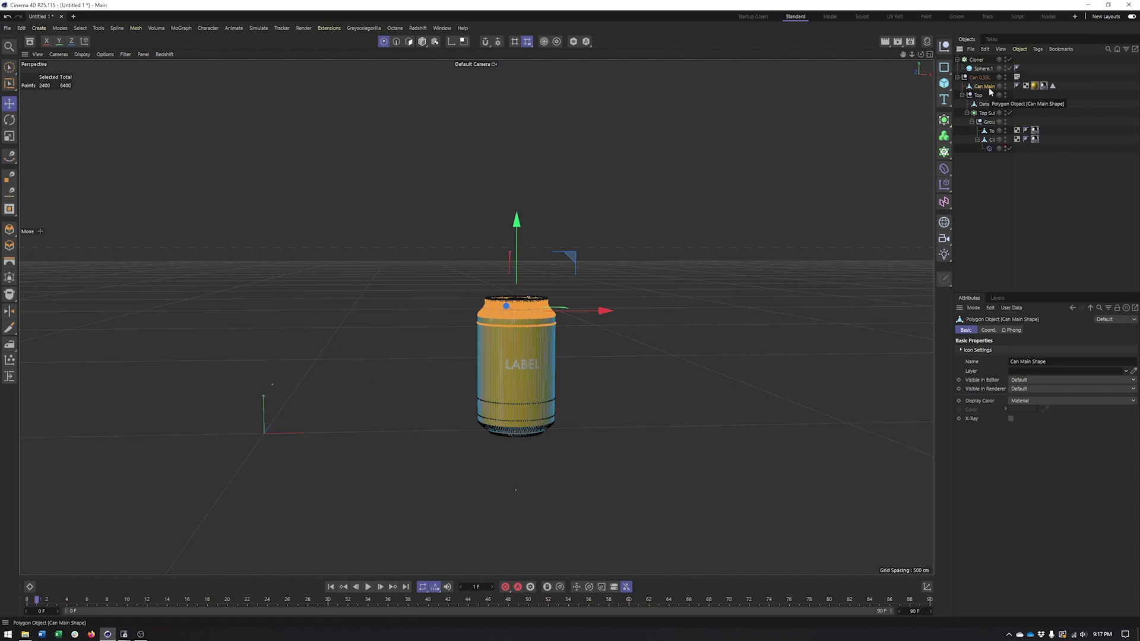
{"action": "left_click", "coordinate": [422, 41]}
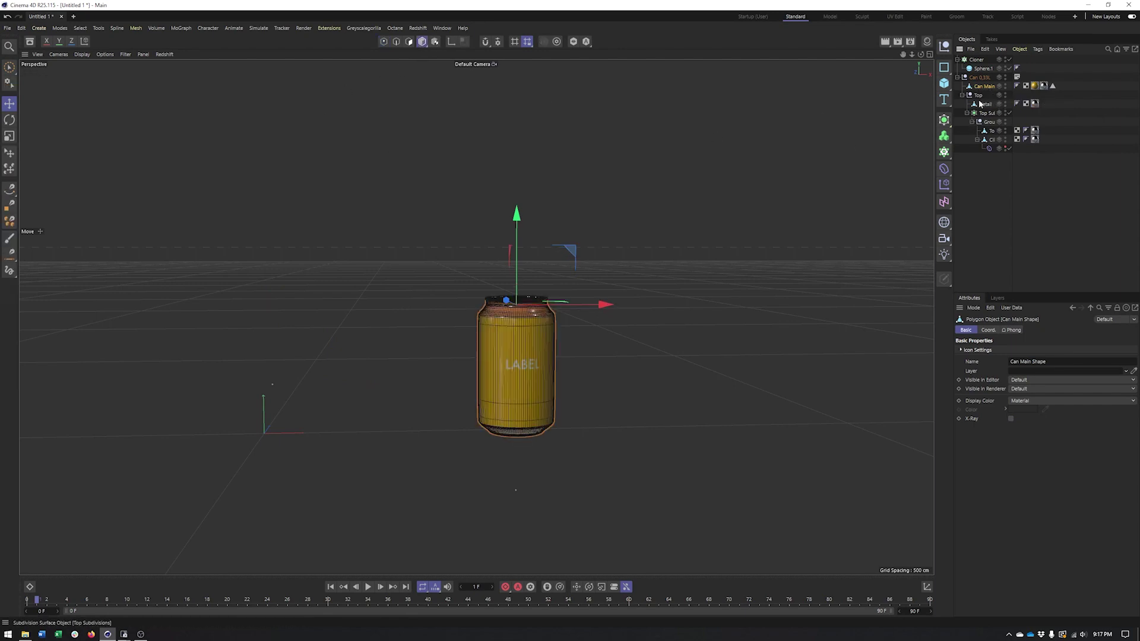
{"action": "left_click", "coordinate": [979, 59]}
{"action": "left_click_drag", "start_coordinate": [983, 86], "coordinate": [1023, 414]}
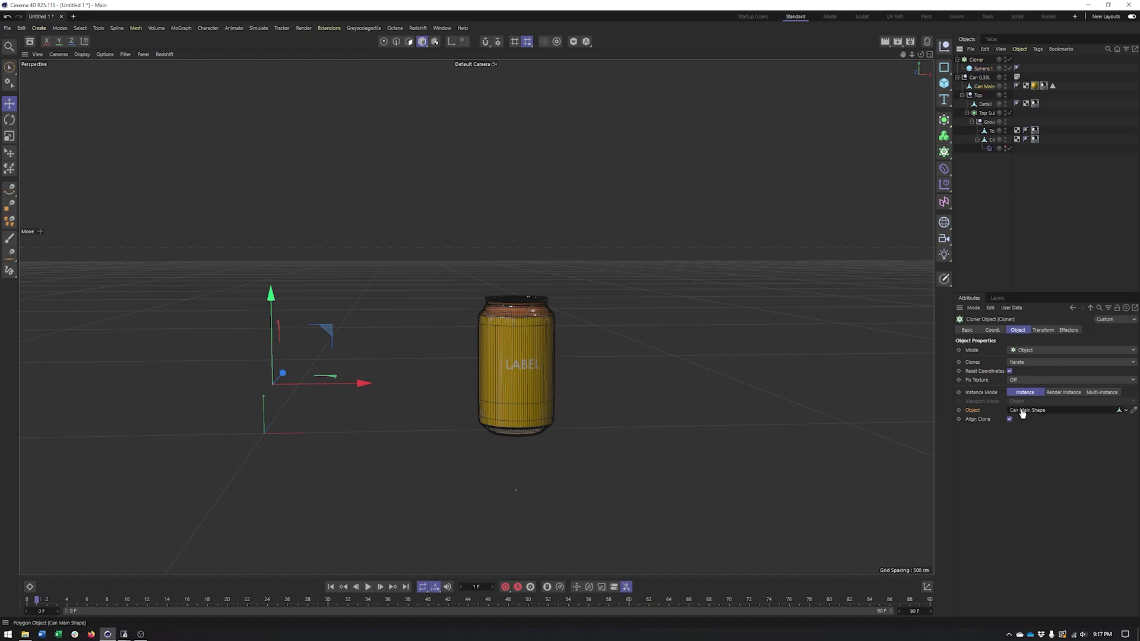
{"action": "scroll", "coordinate": [557, 369], "scroll_direction": "up", "scroll_amount": 5}
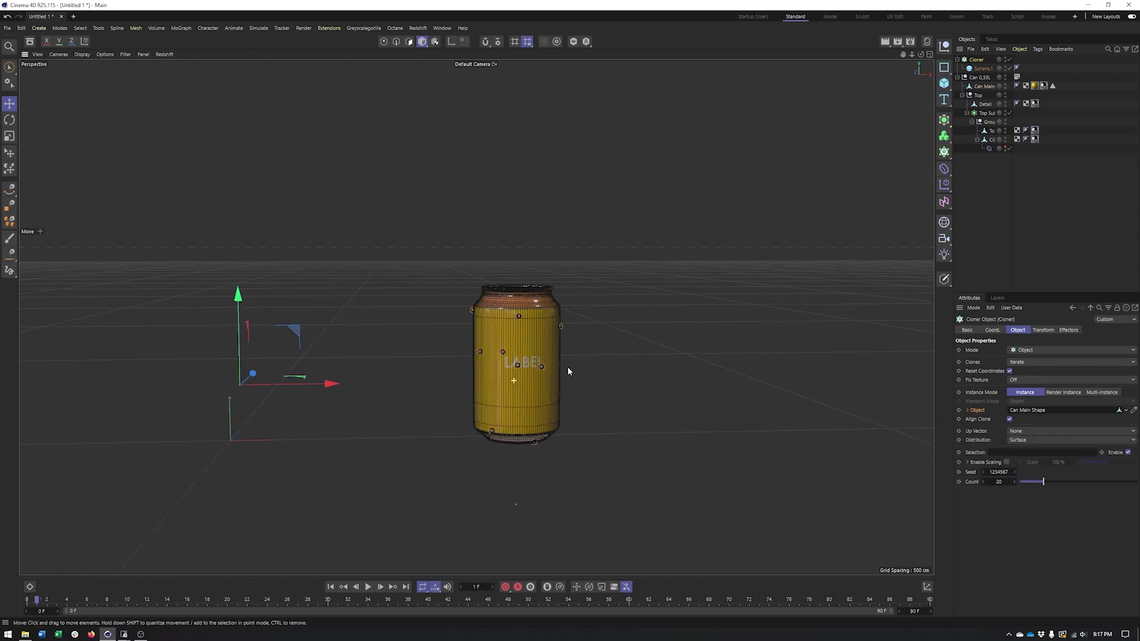
{"action": "middle_click_drag", "start_coordinate": [516, 366], "coordinate": [436, 385], "text": "alt"}
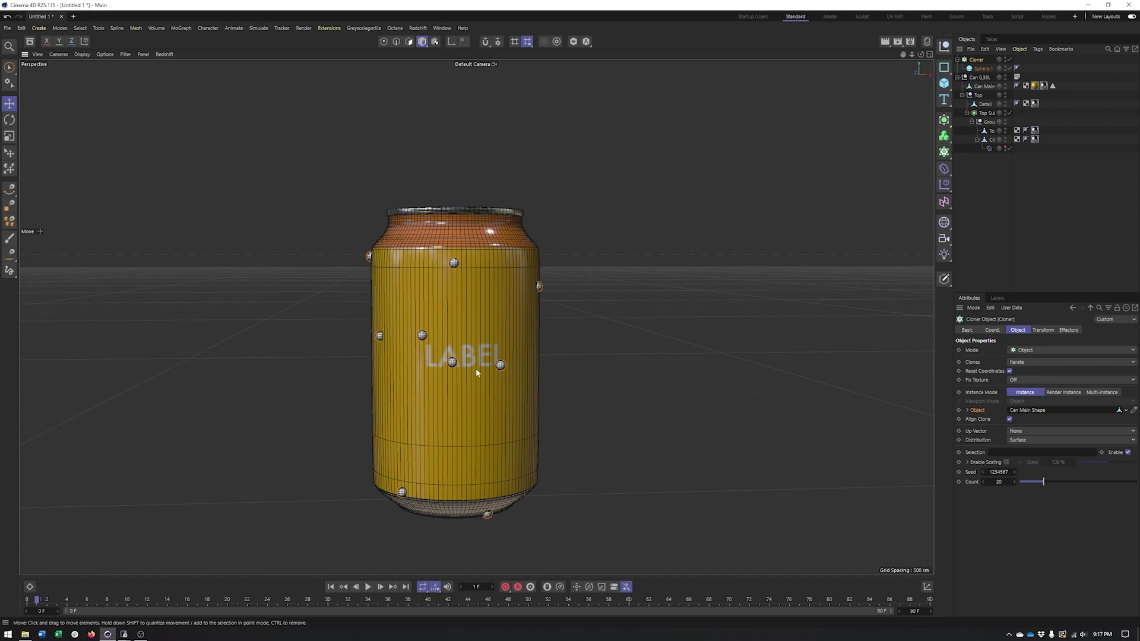
Examine the sphere clones on the can and review the Up Vector and Distribution options, keeping Distribution on Surface
{"action": "left_click_drag", "start_coordinate": [487, 342], "coordinate": [489, 341], "text": "alt"}
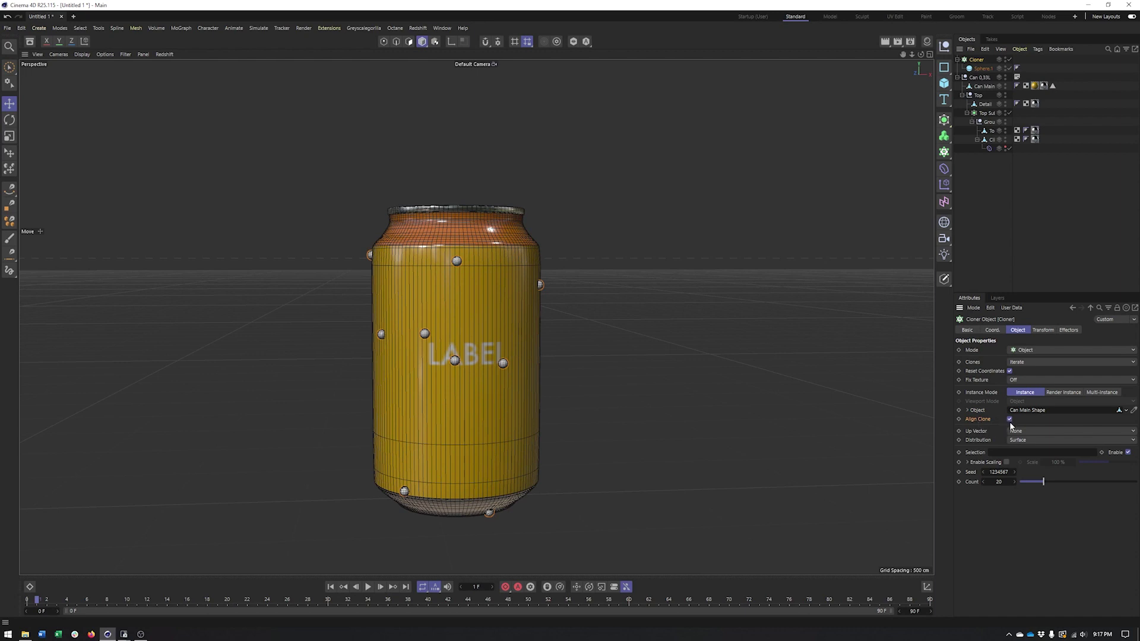
{"action": "scroll", "coordinate": [522, 283], "scroll_direction": "up", "scroll_amount": 5}
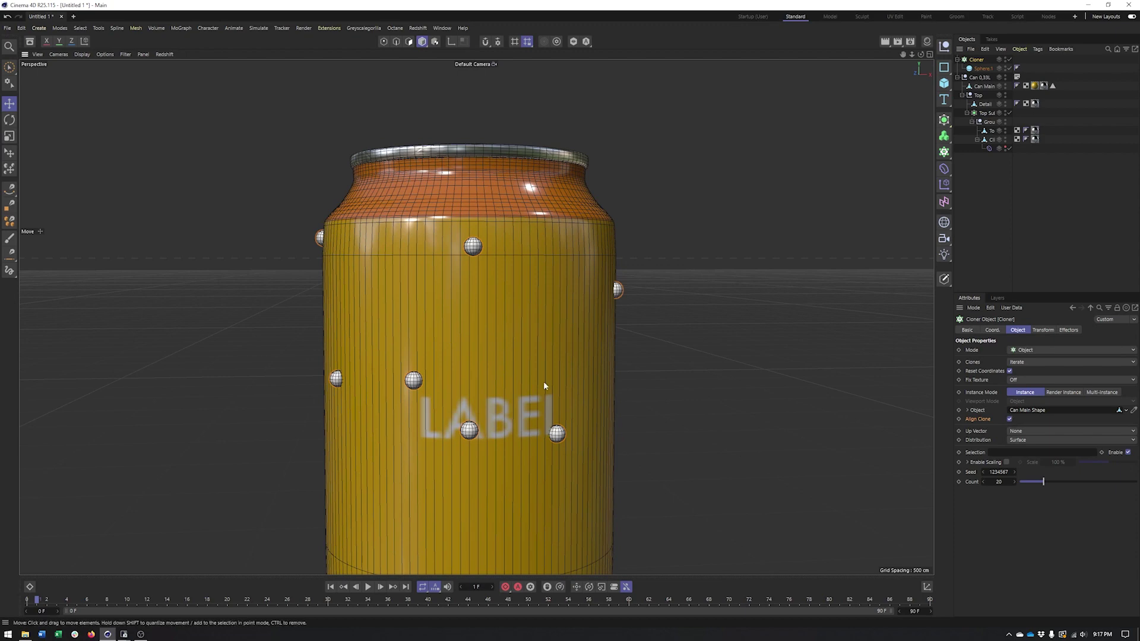
{"action": "middle_click_drag", "start_coordinate": [543, 381], "coordinate": [516, 390], "text": "alt"}
{"action": "scroll", "coordinate": [516, 390], "scroll_direction": "down", "scroll_amount": 1}
{"action": "middle_click_drag", "start_coordinate": [577, 354], "coordinate": [579, 351], "text": "alt"}
{"action": "scroll", "coordinate": [575, 300], "scroll_direction": "down", "scroll_amount": 5}
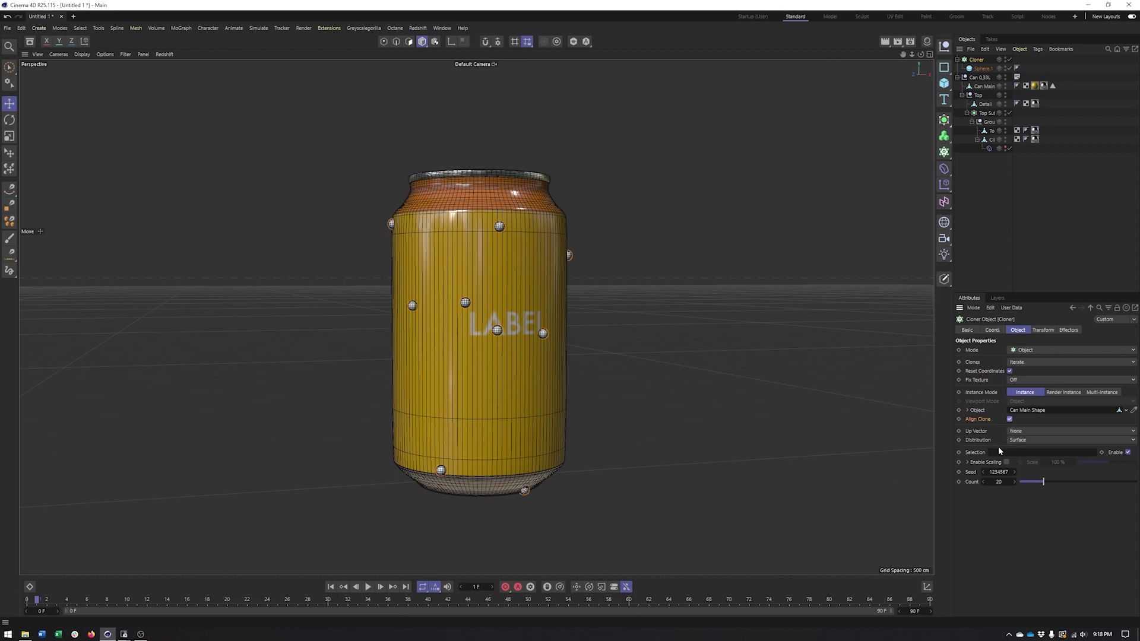
{"action": "left_click", "coordinate": [1030, 431]}
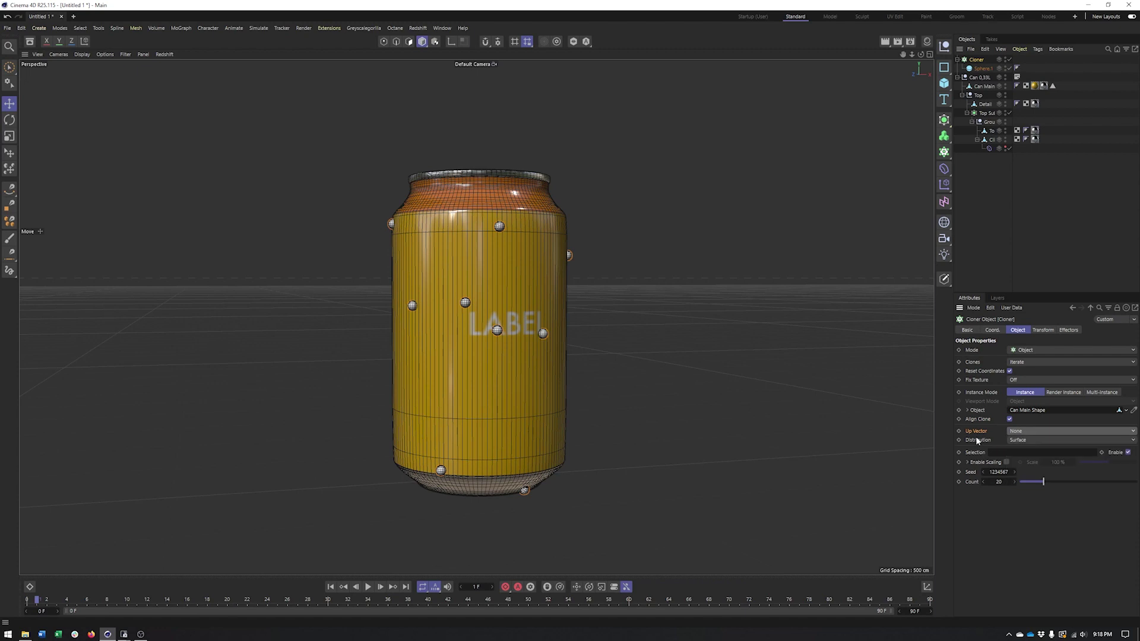
{"action": "left_click", "coordinate": [1013, 439]}
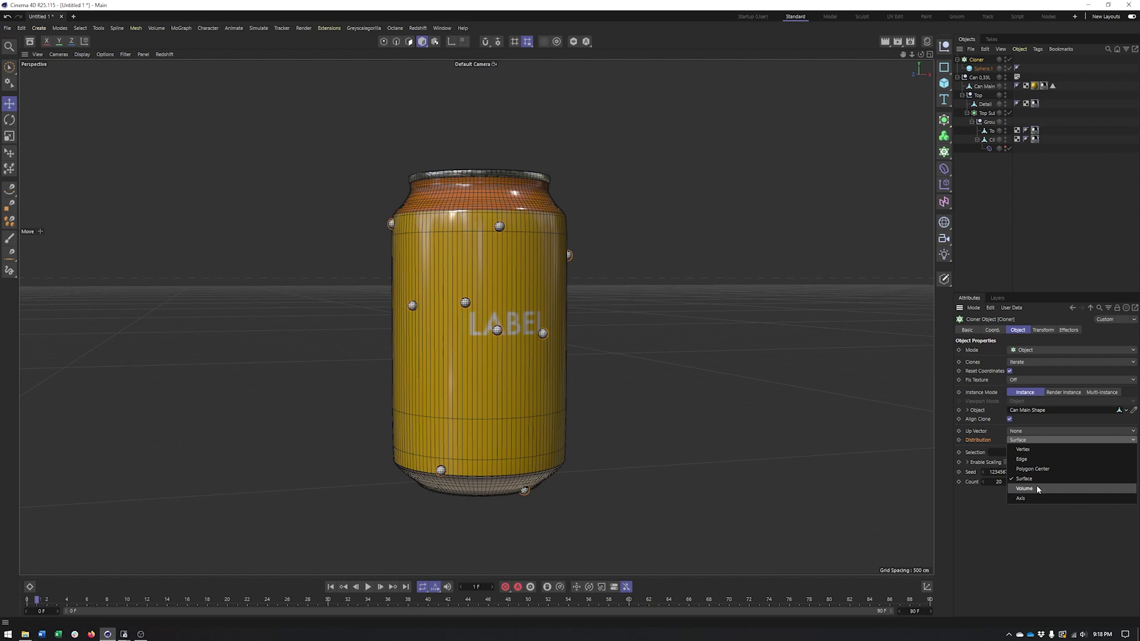
{"action": "left_click", "coordinate": [1021, 481]}
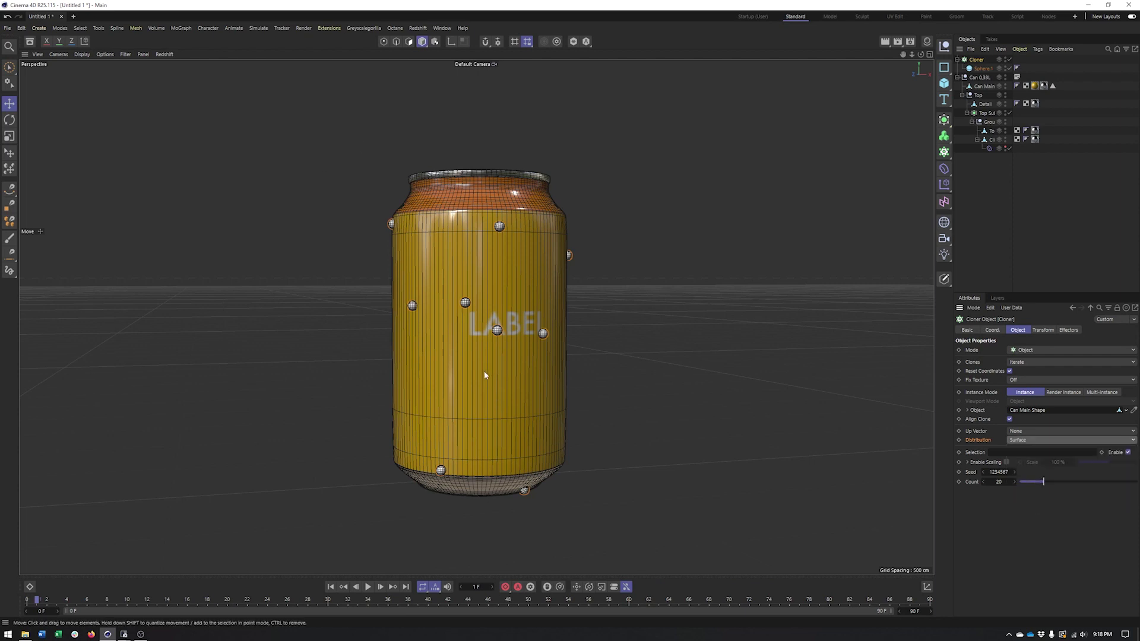
{"action": "middle_click_drag", "start_coordinate": [483, 370], "coordinate": [416, 369], "text": "alt"}
{"action": "left_click_drag", "start_coordinate": [416, 368], "coordinate": [401, 370], "text": "alt"}
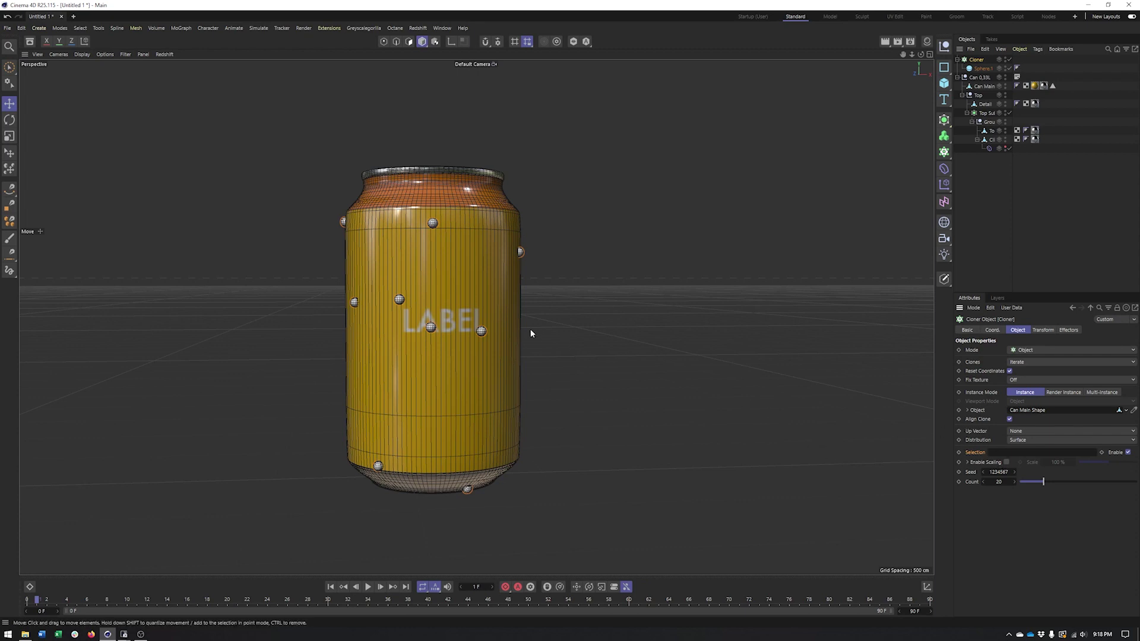
{"action": "left_click_drag", "start_coordinate": [498, 321], "coordinate": [501, 324], "text": "alt"}
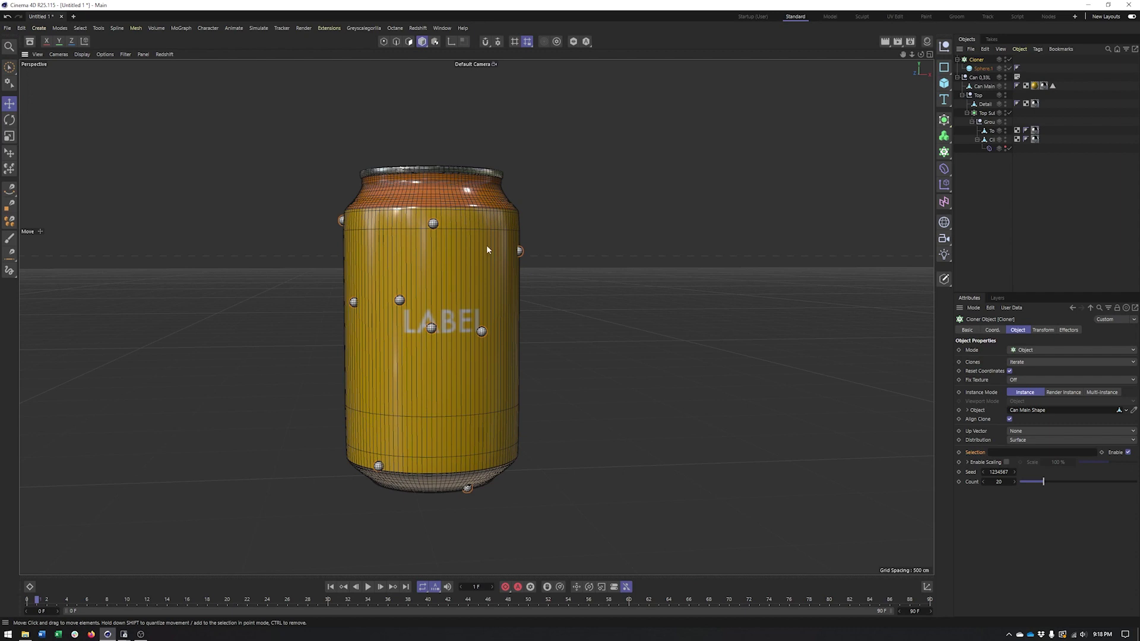
Live-select the label-area polygons on the front of Can Main Shape and store them as a polygon selection named Front
{"action": "left_click", "coordinate": [424, 354]}
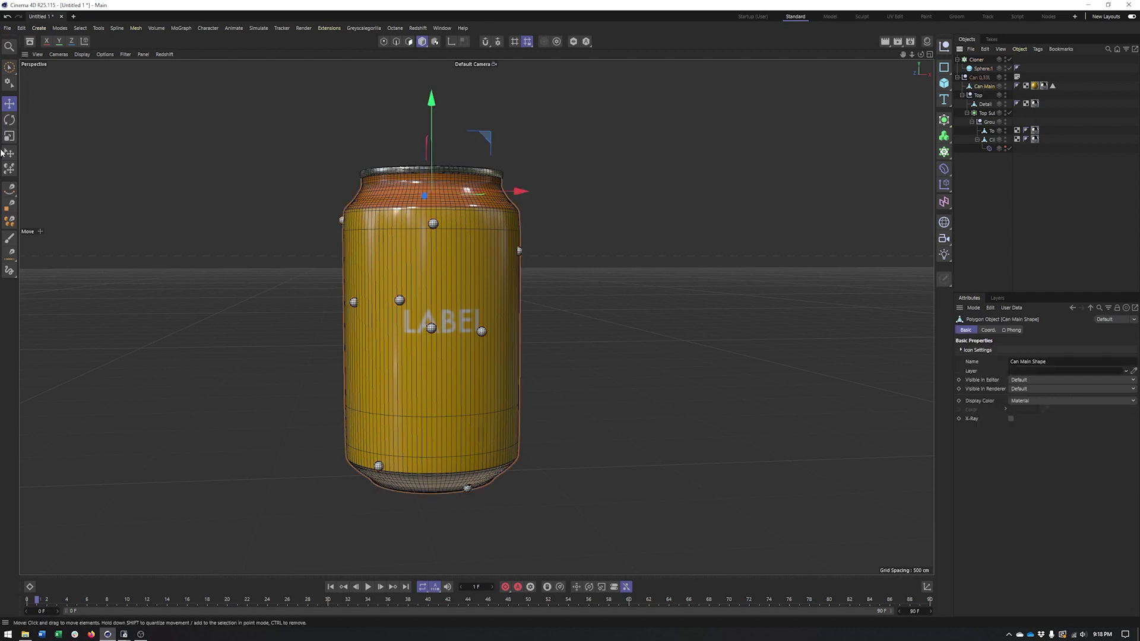
{"action": "left_click", "coordinate": [409, 41]}
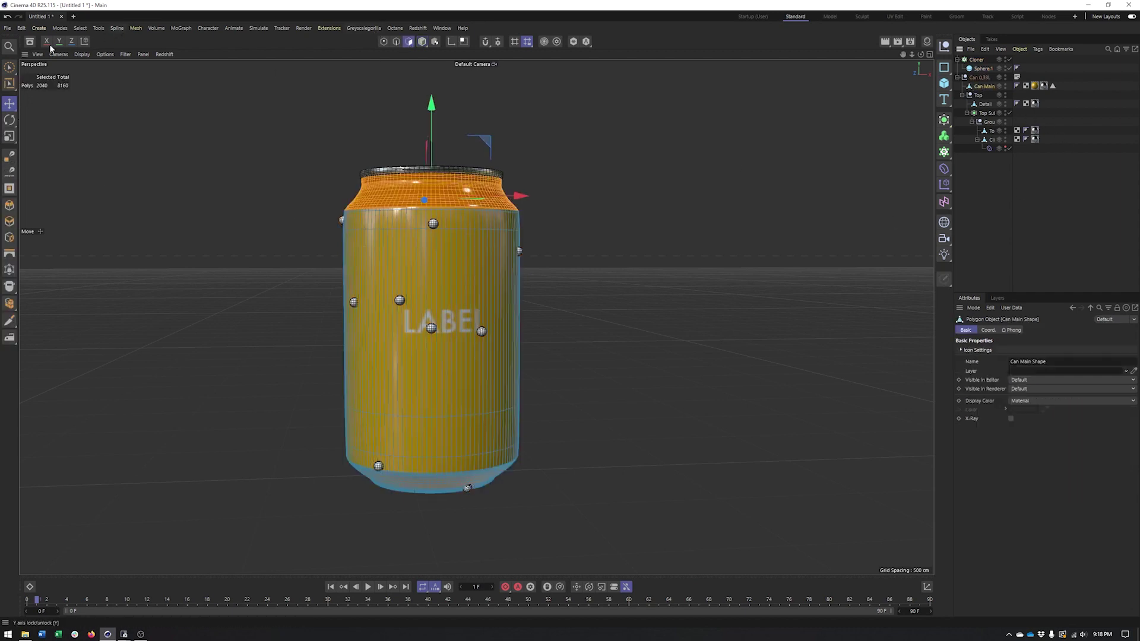
{"action": "left_click", "coordinate": [9, 67]}
{"action": "left_click_drag", "start_coordinate": [339, 315], "coordinate": [517, 339]}
{"action": "left_click", "coordinate": [80, 28]}
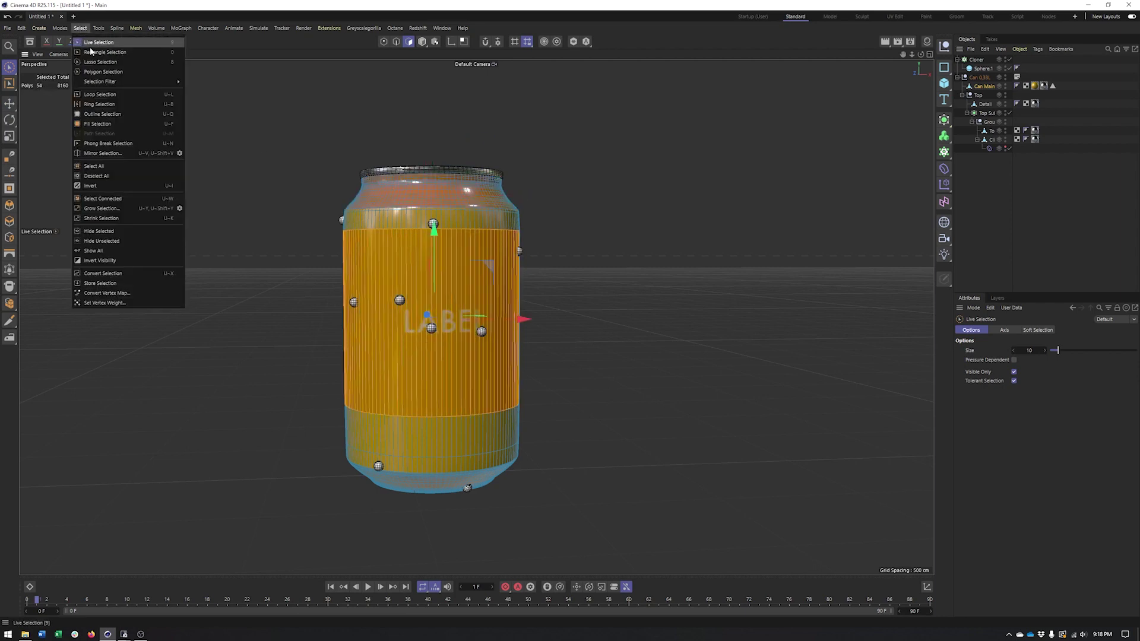
{"action": "left_click", "coordinate": [98, 284]}
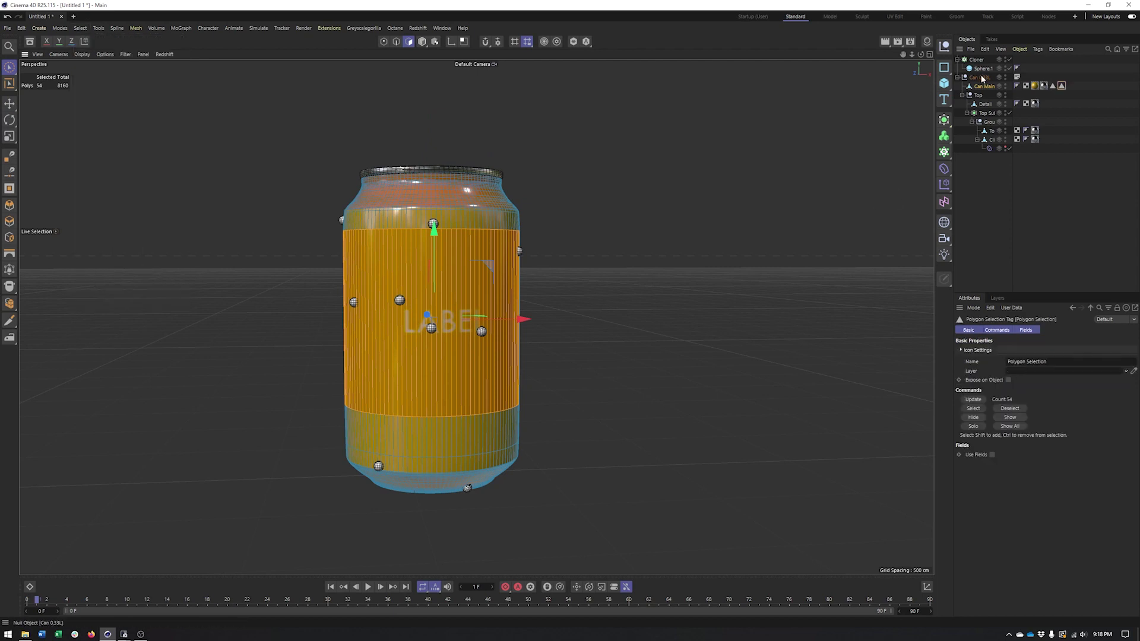
{"action": "left_click_drag", "start_coordinate": [1051, 361], "coordinate": [807, 357]}
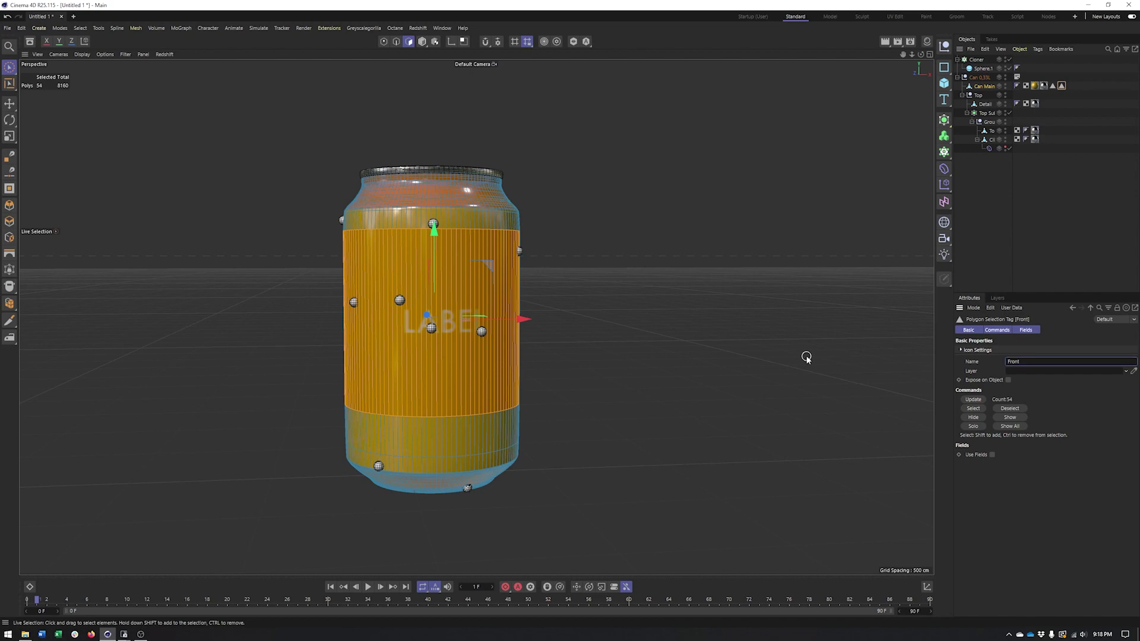
Limit the Cloner to the Front polygon selection, and delete that selection tag from Can Main Shape
{"action": "left_click", "coordinate": [977, 60]}
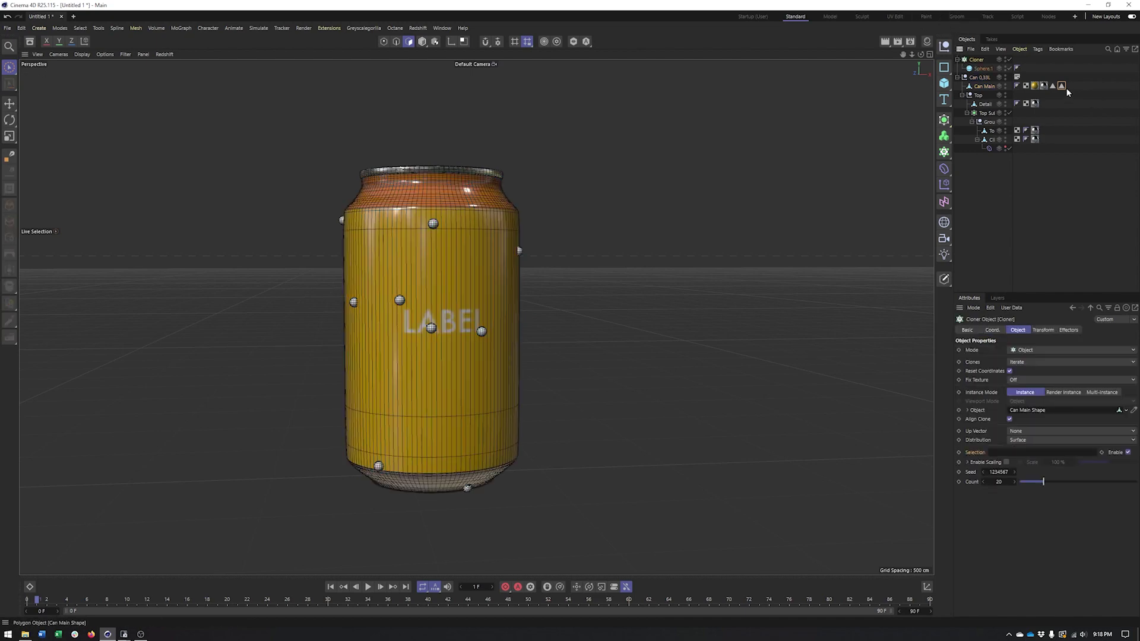
{"action": "left_click_drag", "start_coordinate": [606, 358], "coordinate": [377, 305], "text": "alt"}
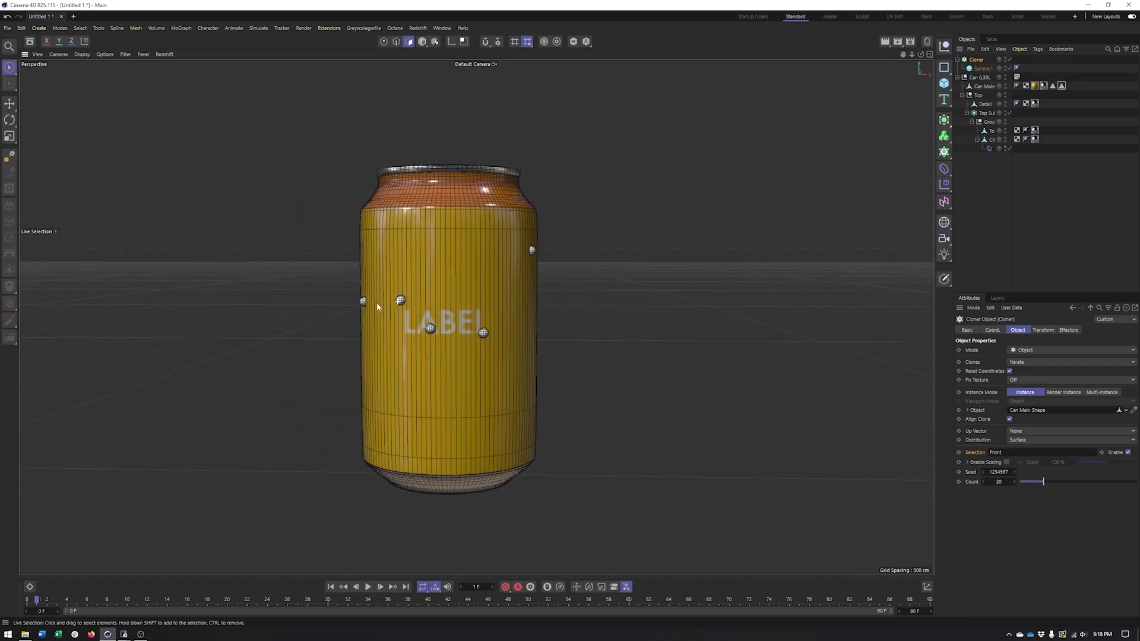
{"action": "left_click", "coordinate": [1061, 86]}
{"action": "key", "text": "Delete"}
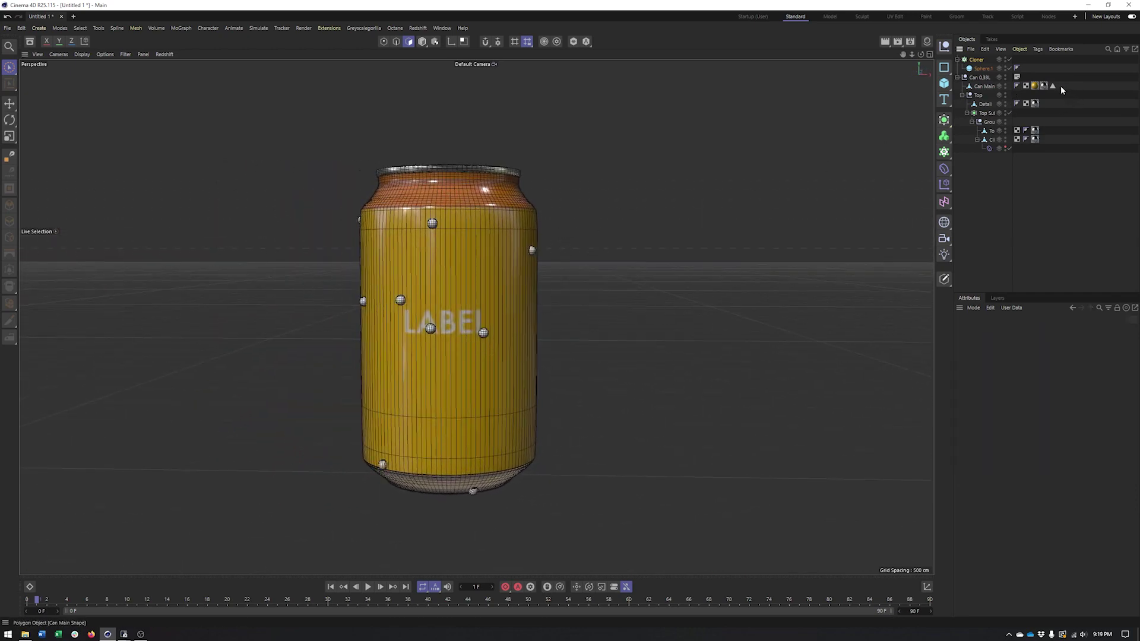
Raise the Cloner's Seed to 1234575 to vary the random placement of the spheres on the can
{"action": "left_click", "coordinate": [978, 60]}
{"action": "middle_click_drag", "start_coordinate": [506, 336], "coordinate": [533, 324], "text": "alt"}
{"action": "left_click_drag", "start_coordinate": [533, 323], "coordinate": [527, 326], "text": "alt"}
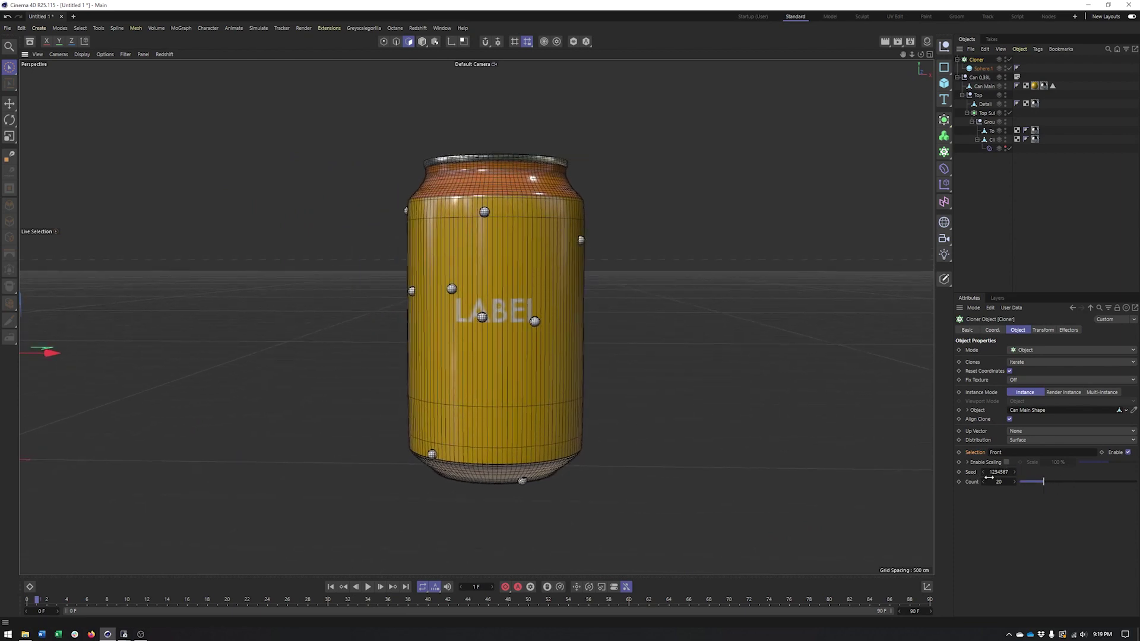
{"action": "left_click", "coordinate": [1015, 472]}
{"action": "left_click", "coordinate": [1015, 472]}
{"action": "left_click", "coordinate": [1015, 472]}
{"action": "left_click", "coordinate": [1015, 473]}
{"action": "left_click", "coordinate": [1015, 472]}
{"action": "left_click", "coordinate": [1015, 472]}
{"action": "left_click", "coordinate": [1015, 472]}
{"action": "left_click", "coordinate": [1015, 472]}
Increase the Cloner's Count to 100 and inspect the spheres across the can's surface
{"action": "left_click_drag", "start_coordinate": [1053, 484], "coordinate": [1136, 490]}
{"action": "left_click_drag", "start_coordinate": [557, 277], "coordinate": [530, 294], "text": "alt"}
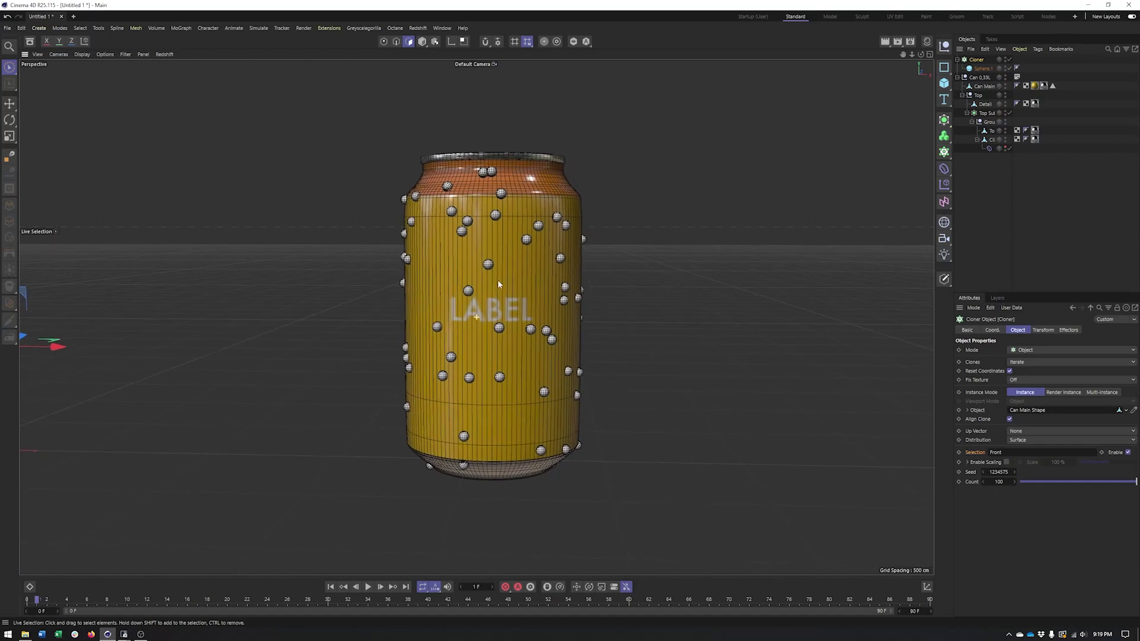
{"action": "middle_click_drag", "start_coordinate": [479, 287], "coordinate": [484, 278], "text": "alt"}
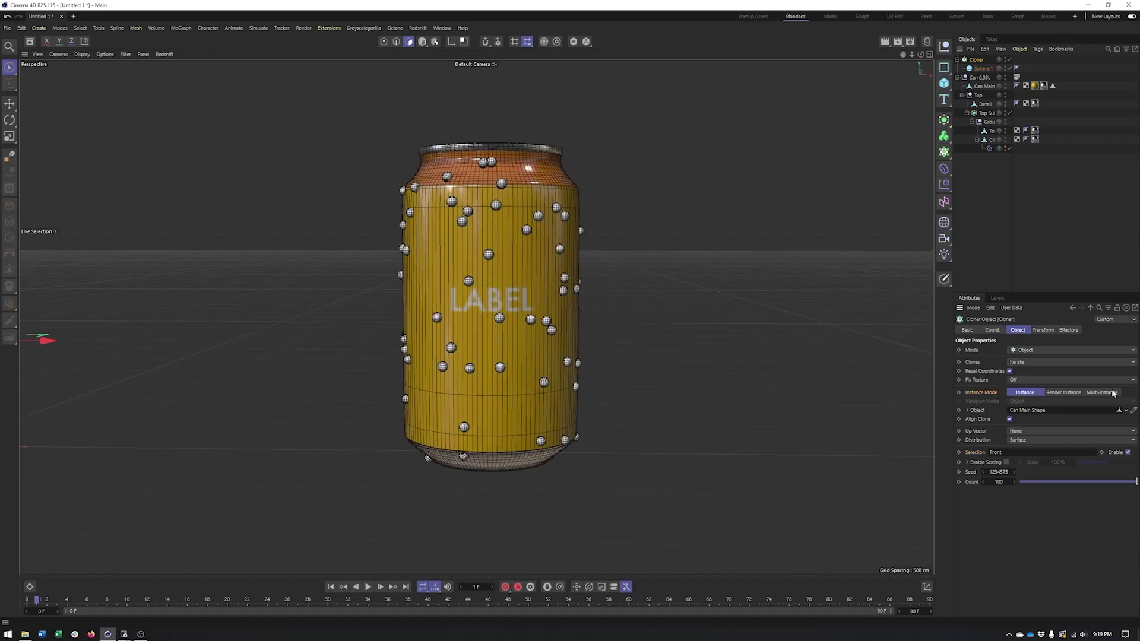
{"action": "right_click_drag", "start_coordinate": [559, 328], "coordinate": [574, 317], "text": "alt"}
{"action": "middle_click_drag", "start_coordinate": [573, 317], "coordinate": [601, 337], "text": "alt"}
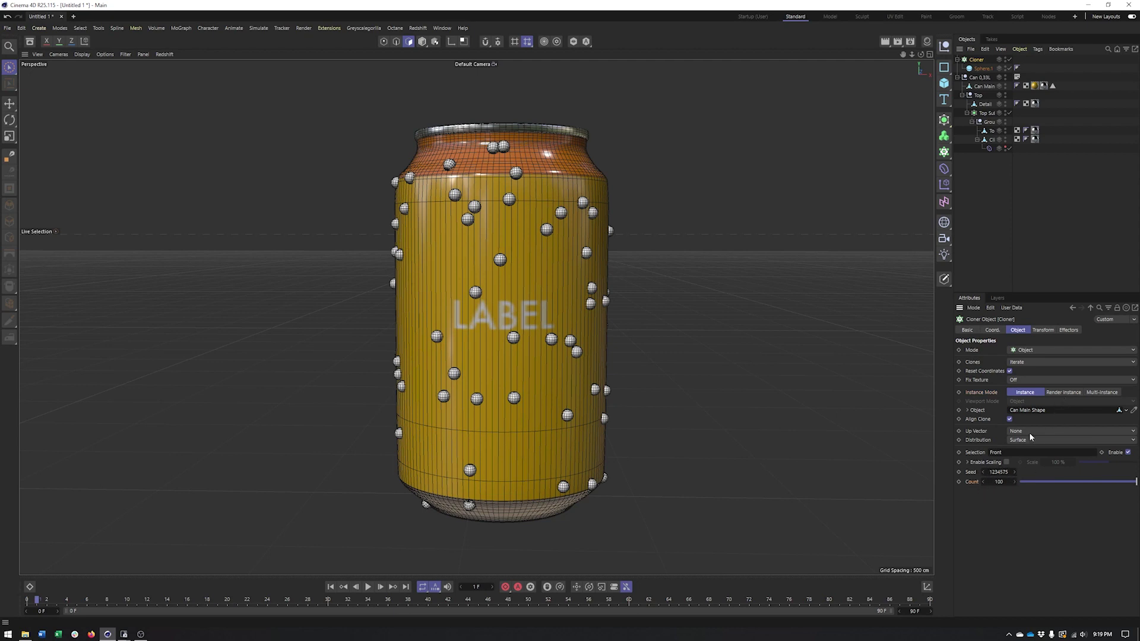
Set the Cloner's Instance Mode to Multi-Instance after trying Render Instance, and open the Viewport Mode choices
{"action": "left_click", "coordinate": [1062, 392]}
{"action": "left_click", "coordinate": [1100, 395]}
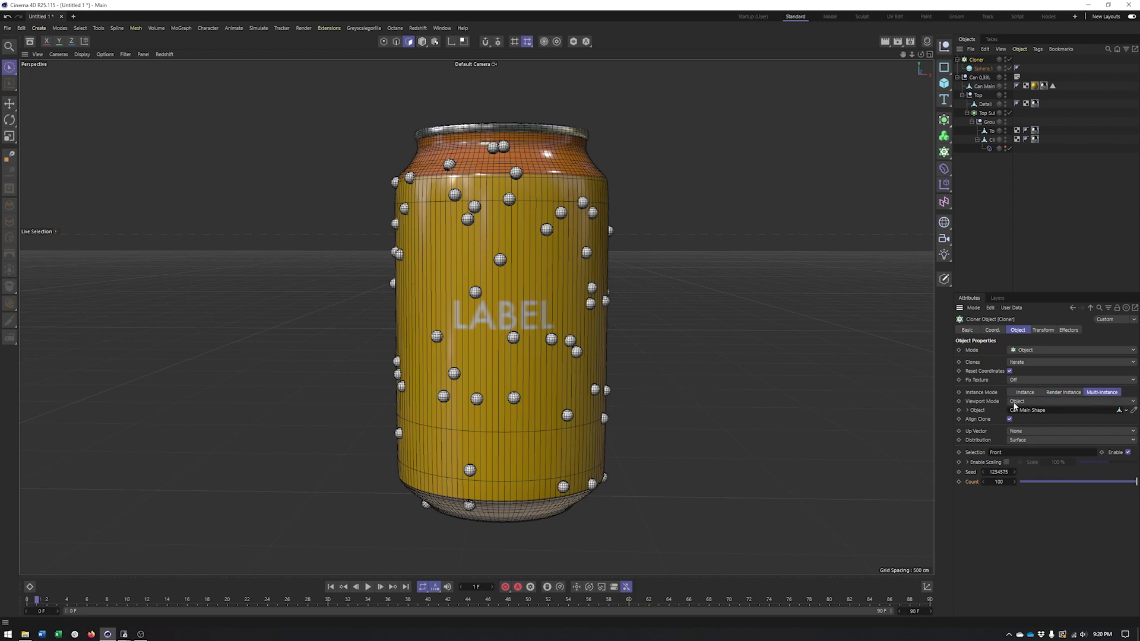
{"action": "left_click", "coordinate": [1015, 402]}
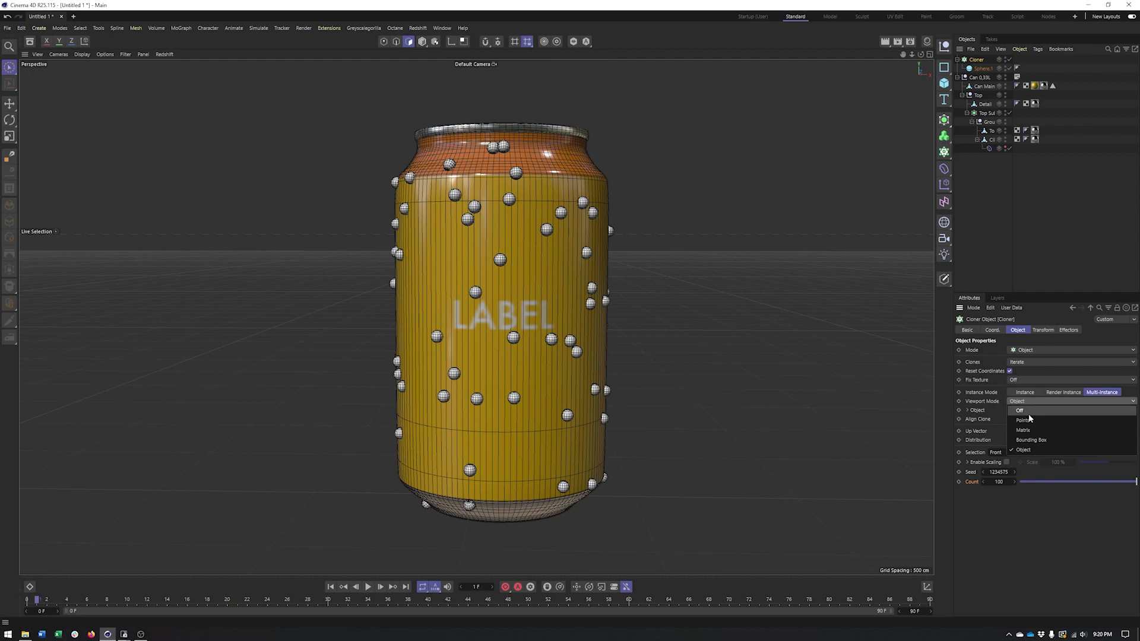